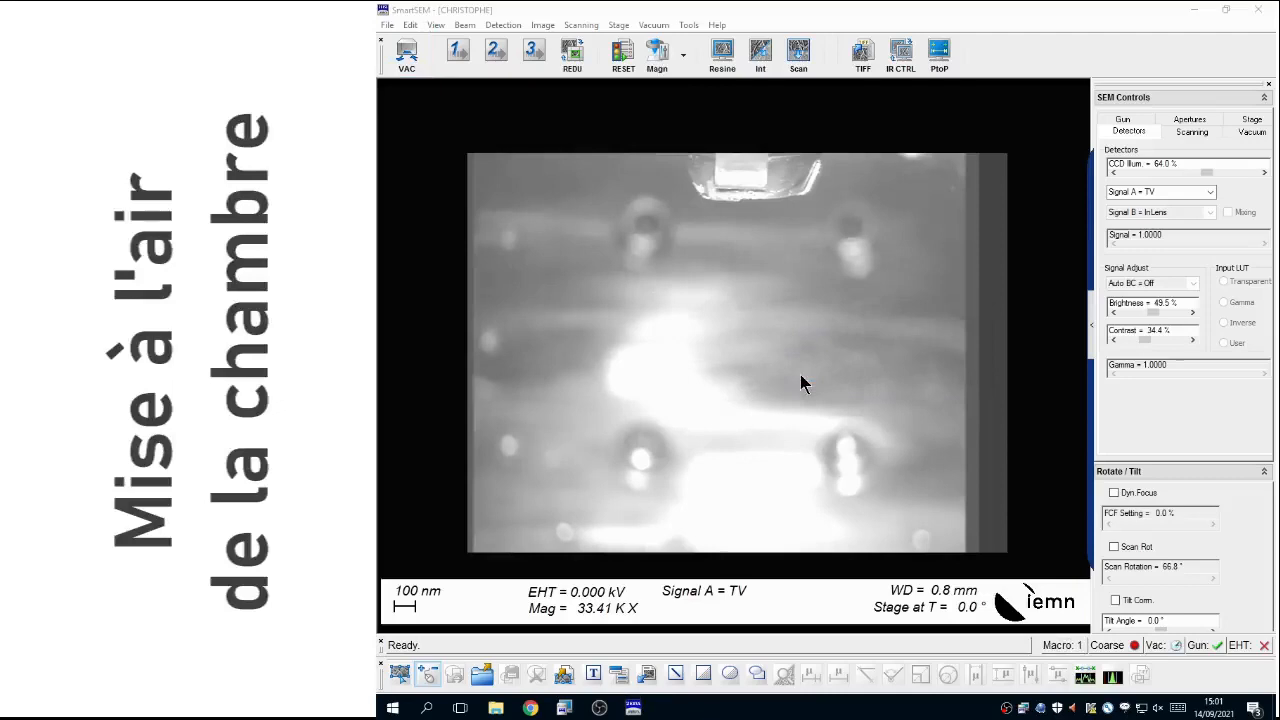
Step: Display the vacuum status parameters, move the pump message clear of the chamber view, and confirm it to start pumping the chamber
{"action": "left_click", "coordinate": [1251, 132]}
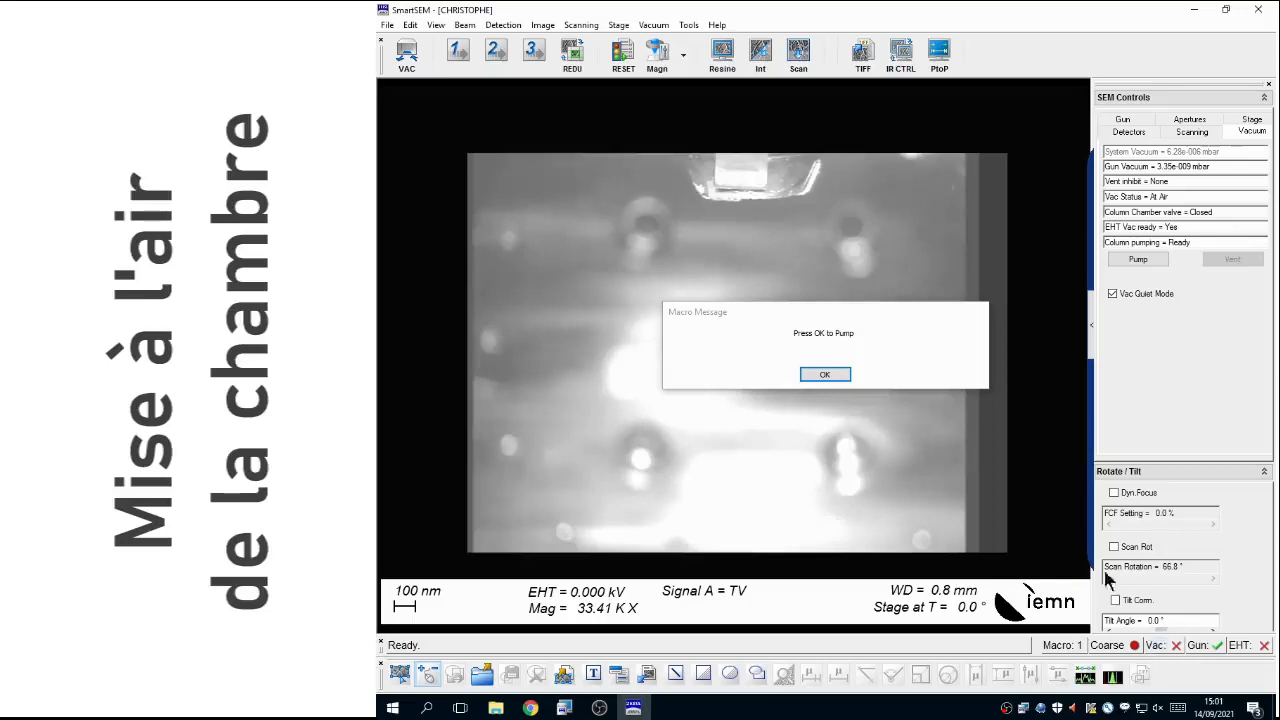
{"action": "left_click_drag", "start_coordinate": [848, 312], "coordinate": [830, 165]}
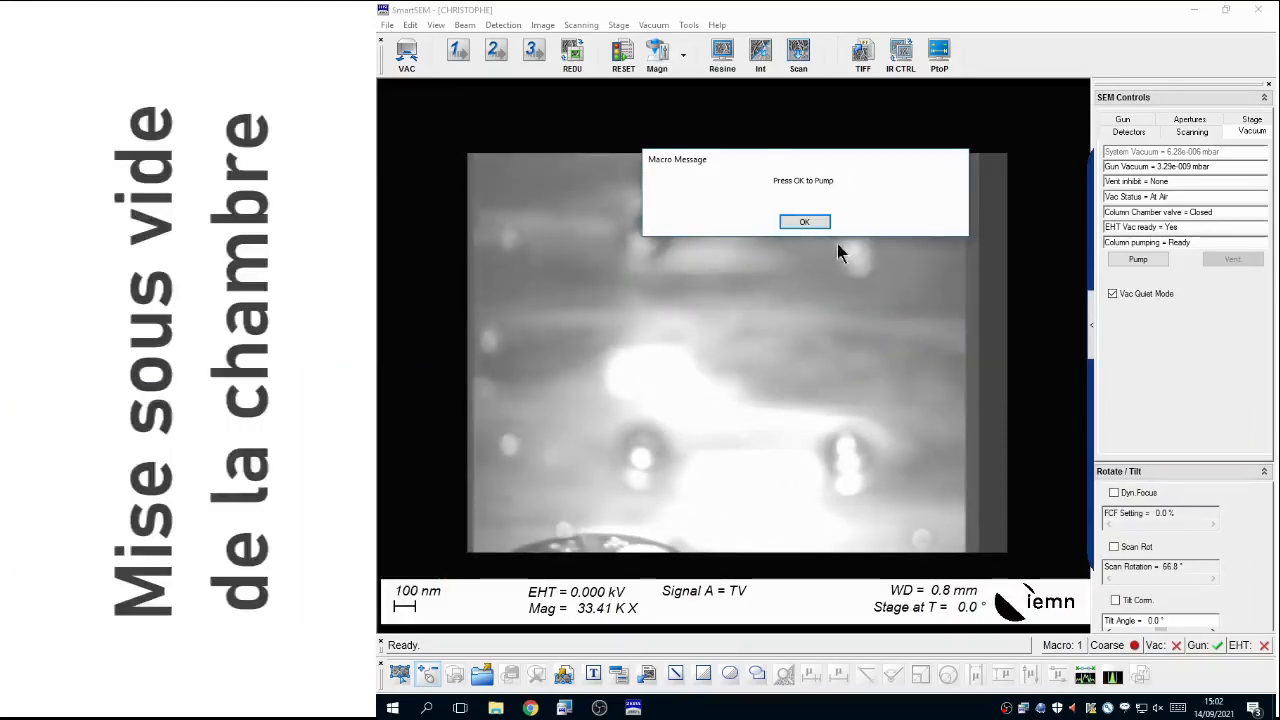
{"action": "left_click", "coordinate": [816, 226]}
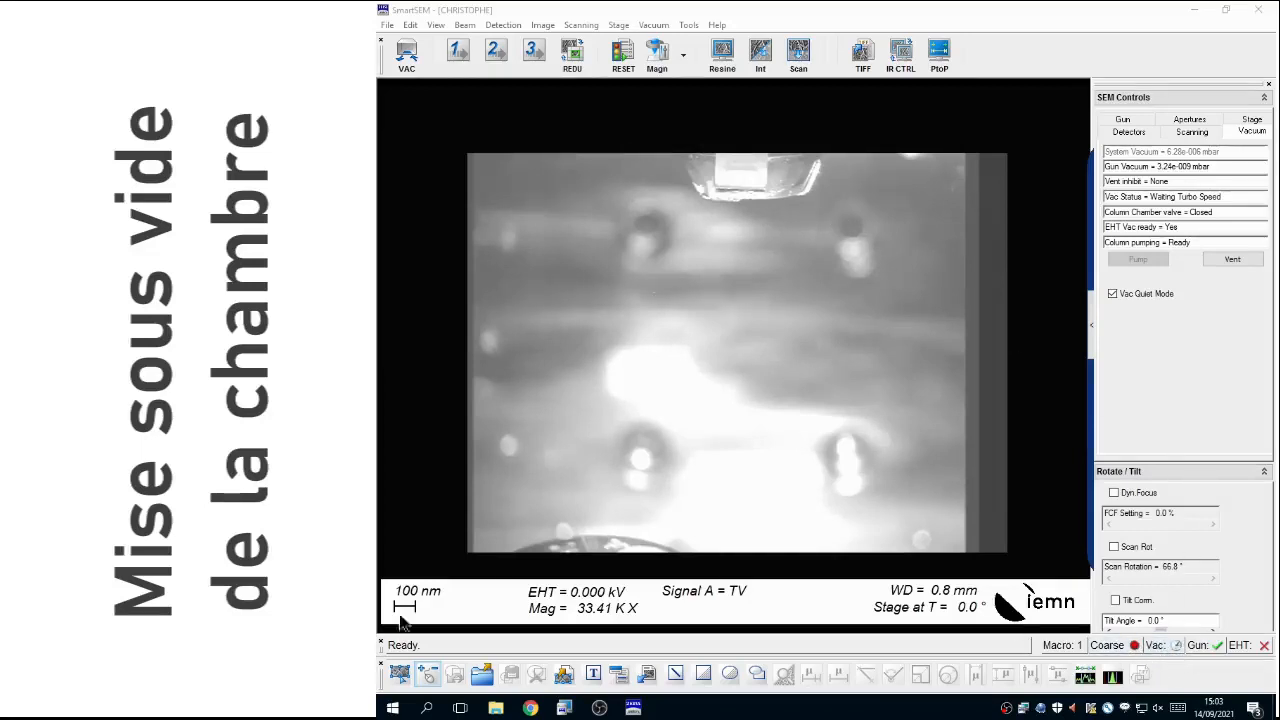
Step: Switch to the Gun Monitor program, start monitoring, and enlarge its window to give the graph more room
{"action": "left_click", "coordinate": [393, 709]}
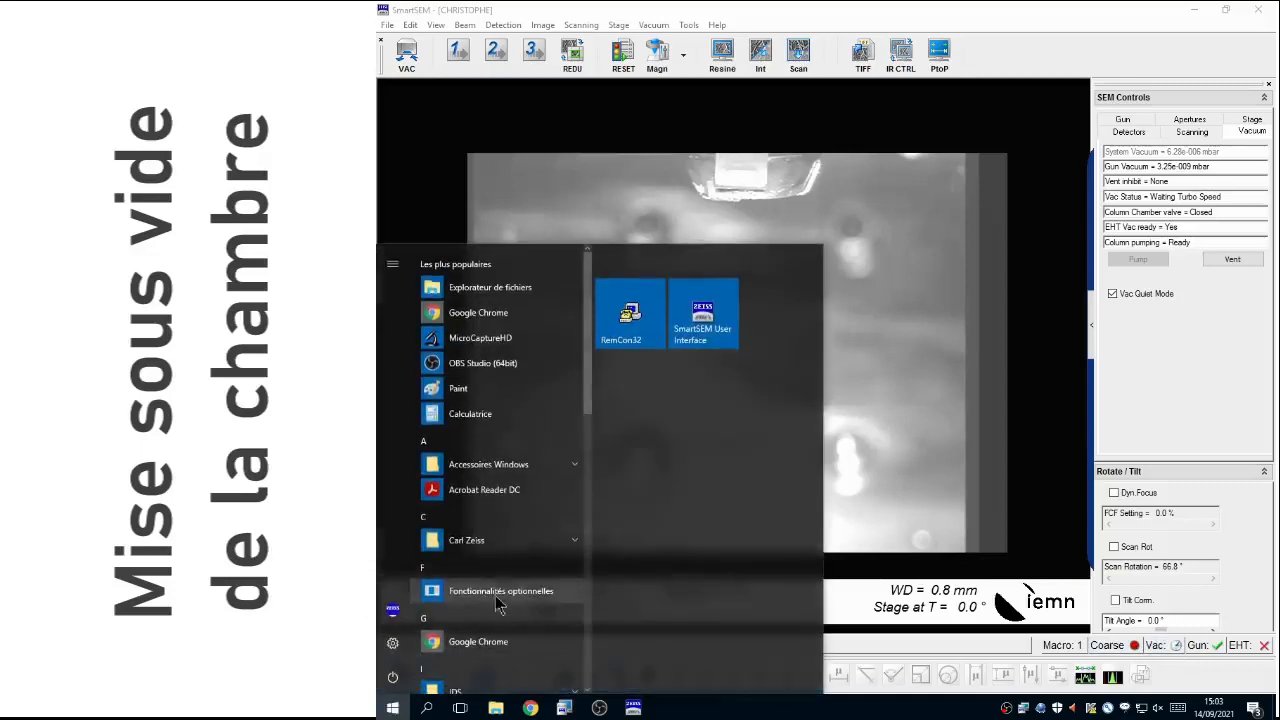
{"action": "left_click_drag", "start_coordinate": [588, 365], "coordinate": [608, 596]}
{"action": "left_click", "coordinate": [523, 608]}
{"action": "left_click", "coordinate": [480, 658]}
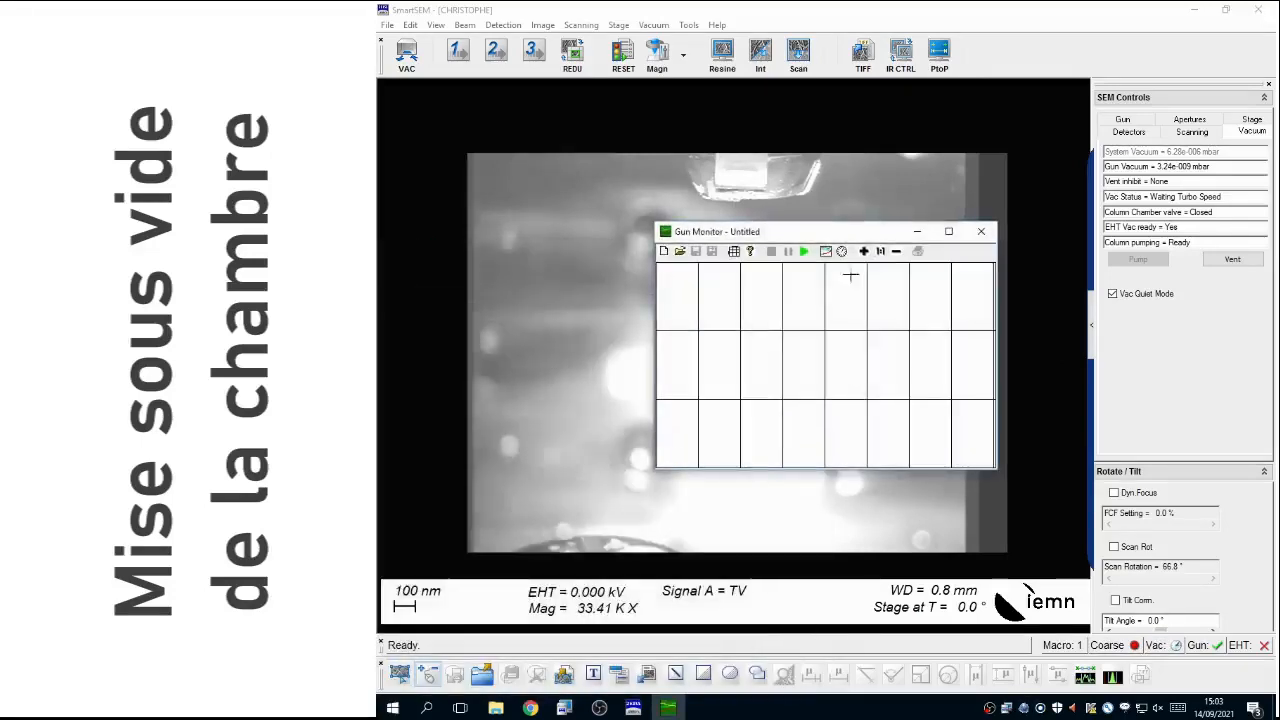
{"action": "left_click", "coordinate": [805, 253]}
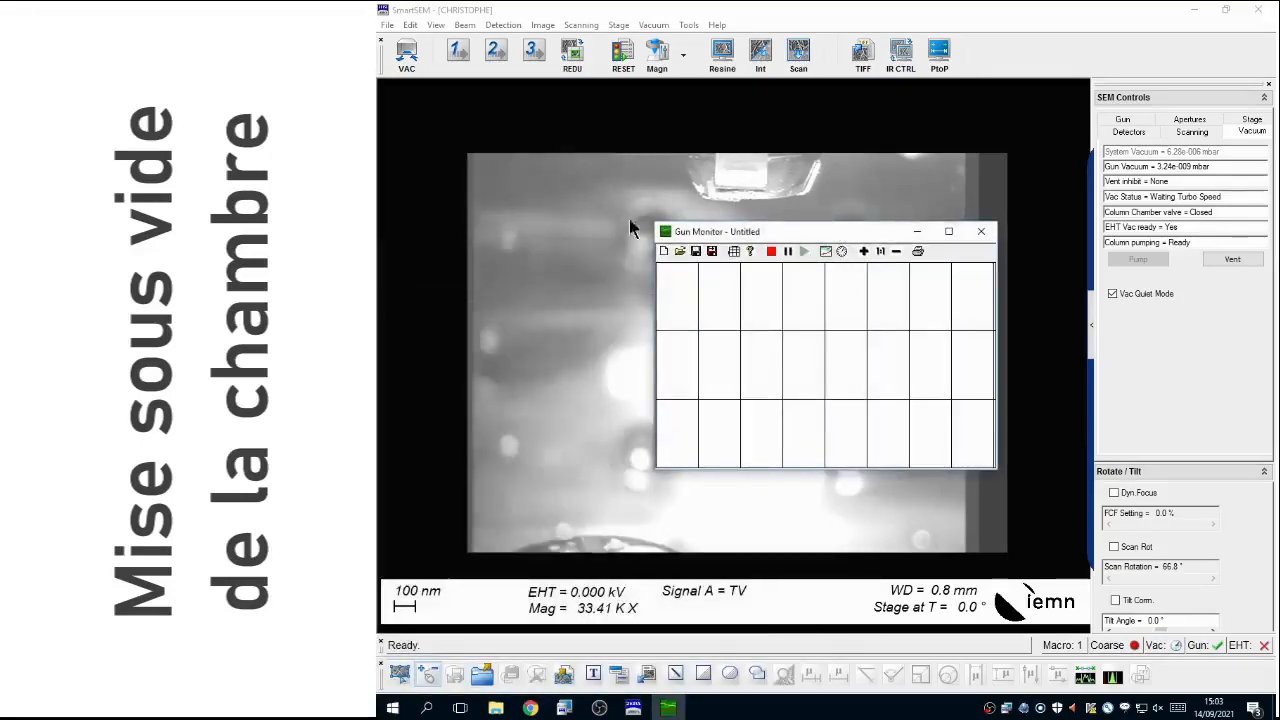
{"action": "left_click_drag", "start_coordinate": [655, 223], "coordinate": [481, 78]}
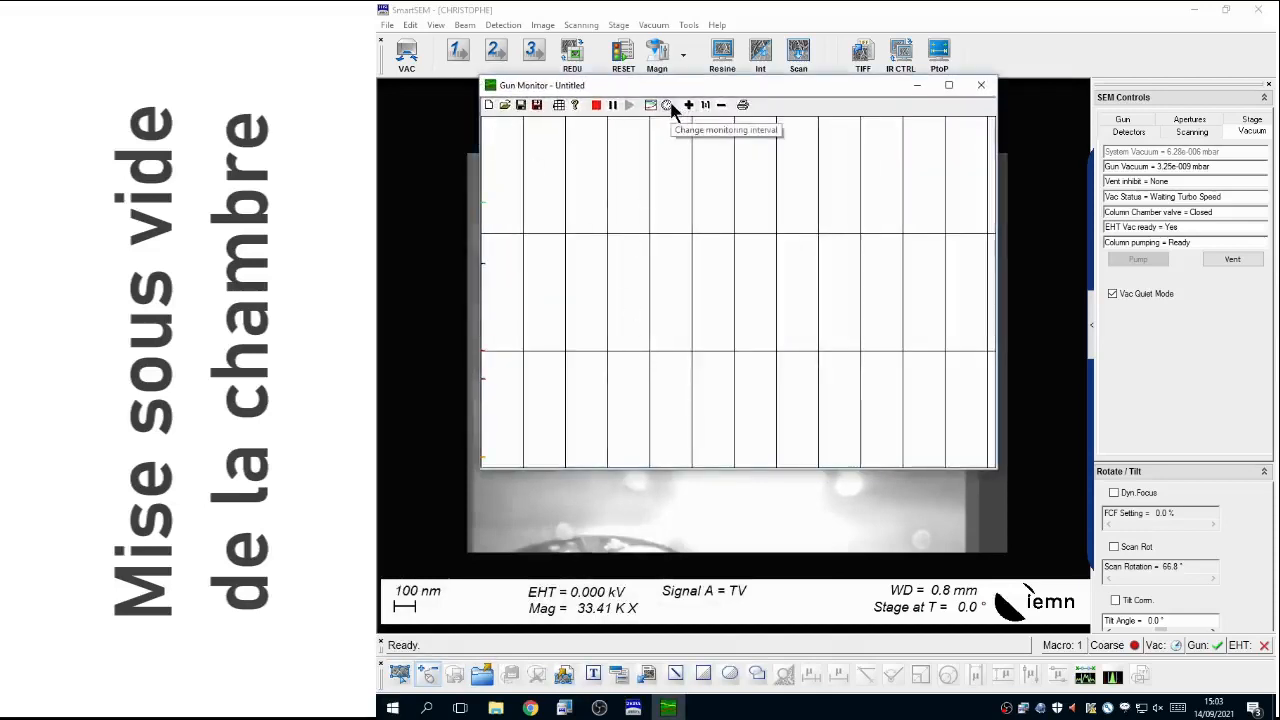
Step: Examine each coloured curve on the monitoring graph to identify its parameter and read its value, including the system vacuum
{"action": "mouse_move", "coordinate": [481, 456]}
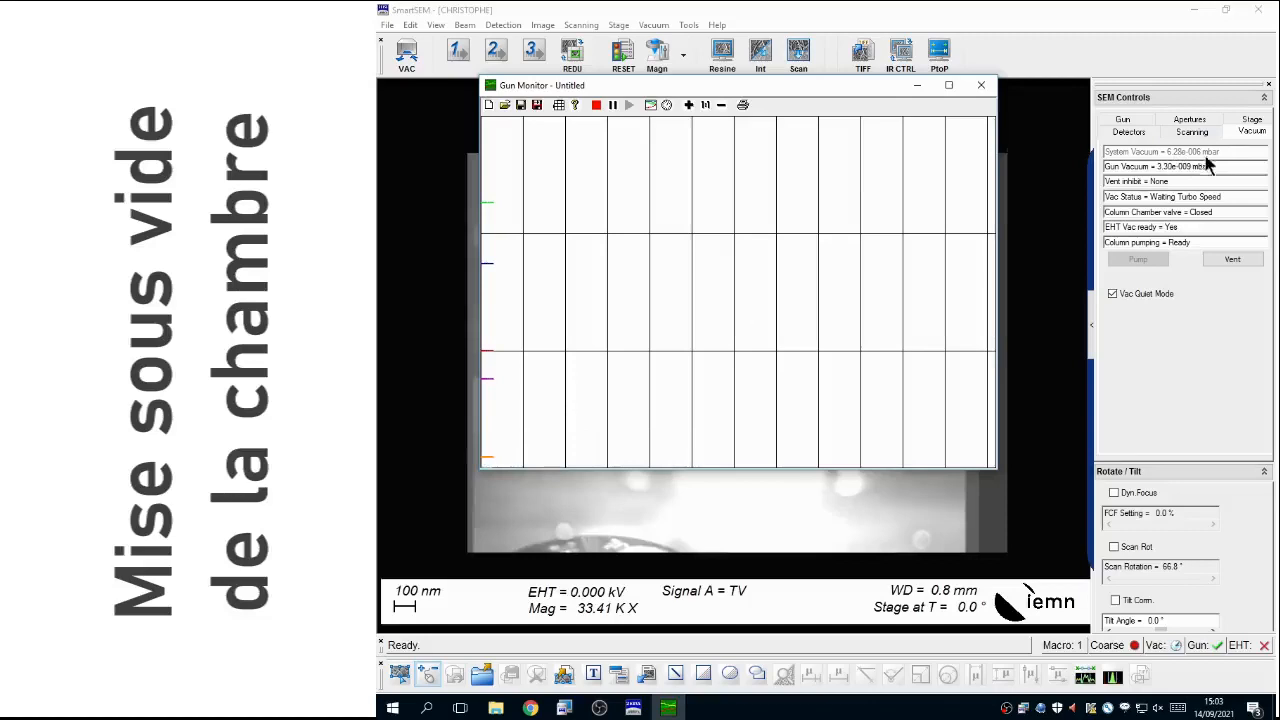
{"action": "mouse_move", "coordinate": [490, 378]}
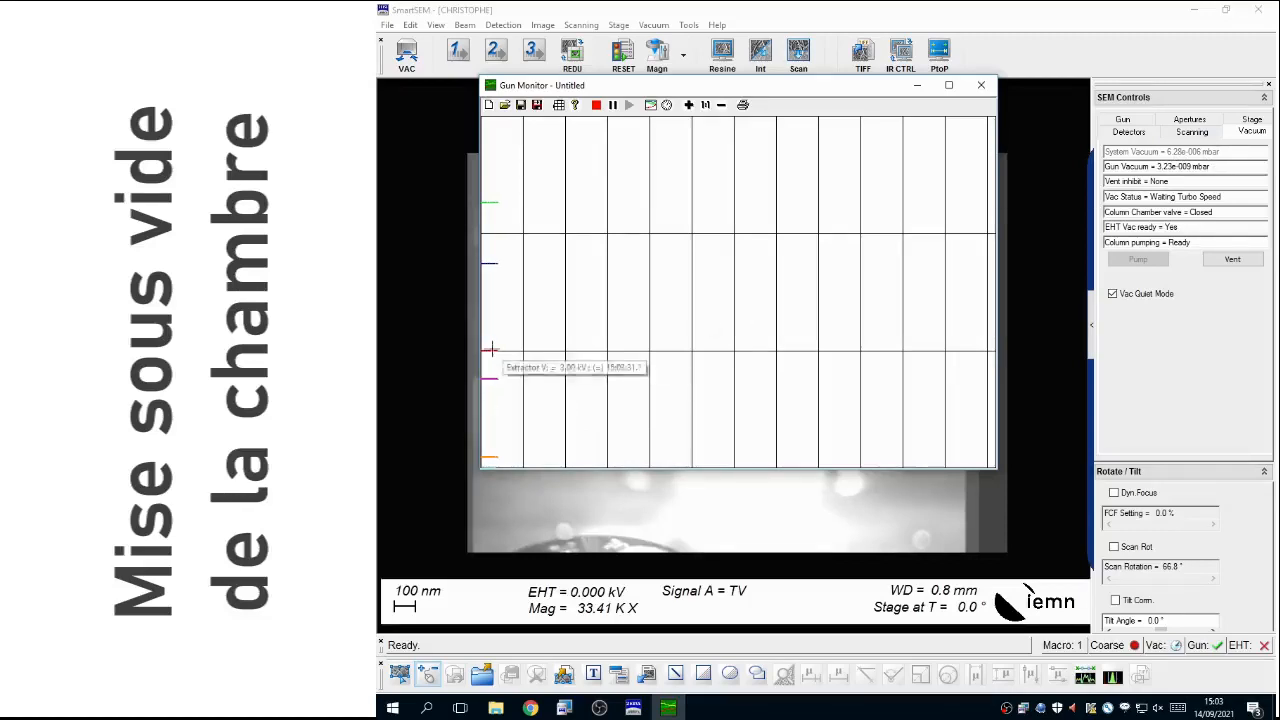
{"action": "mouse_move", "coordinate": [491, 350]}
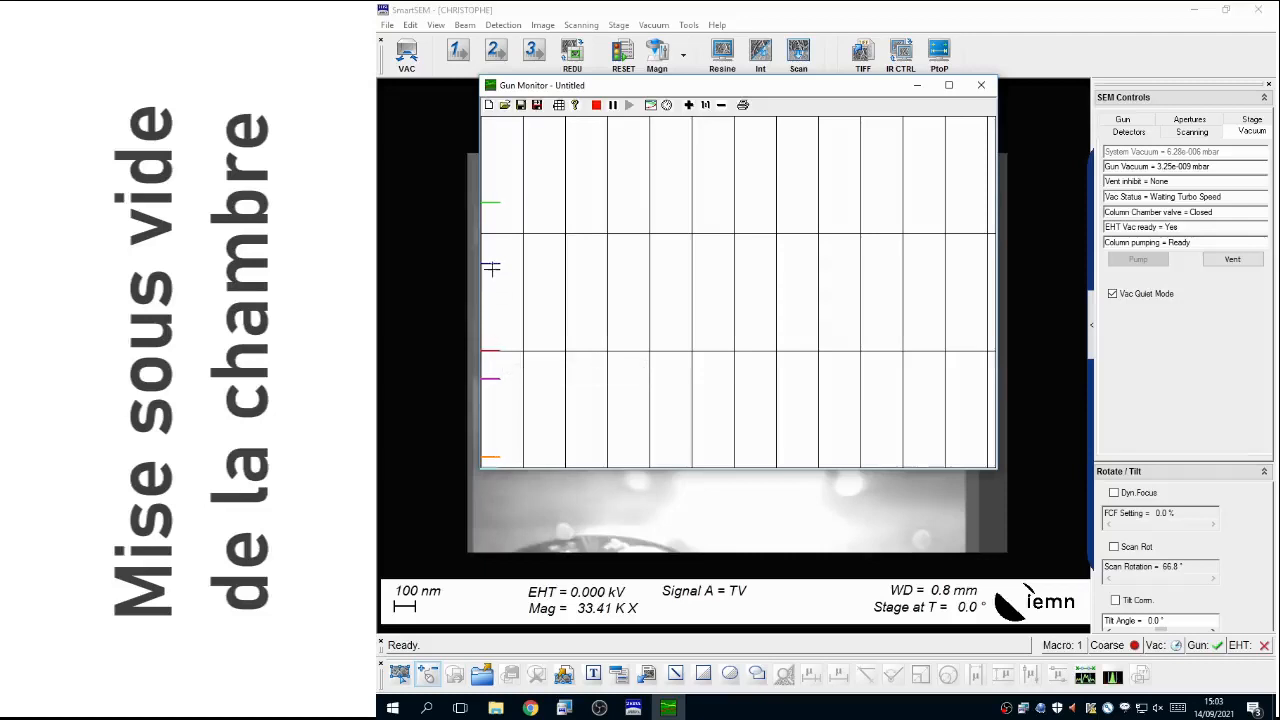
{"action": "mouse_move", "coordinate": [492, 262]}
{"action": "mouse_move", "coordinate": [492, 203]}
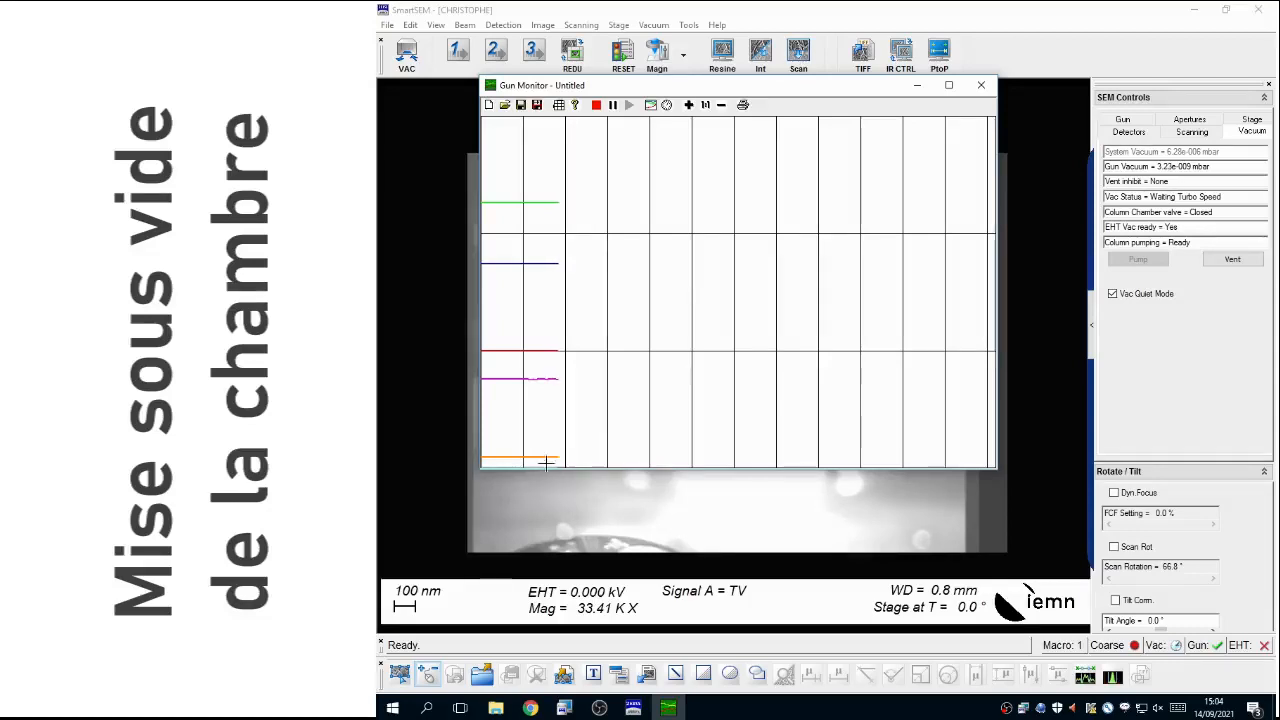
{"action": "mouse_move", "coordinate": [547, 458]}
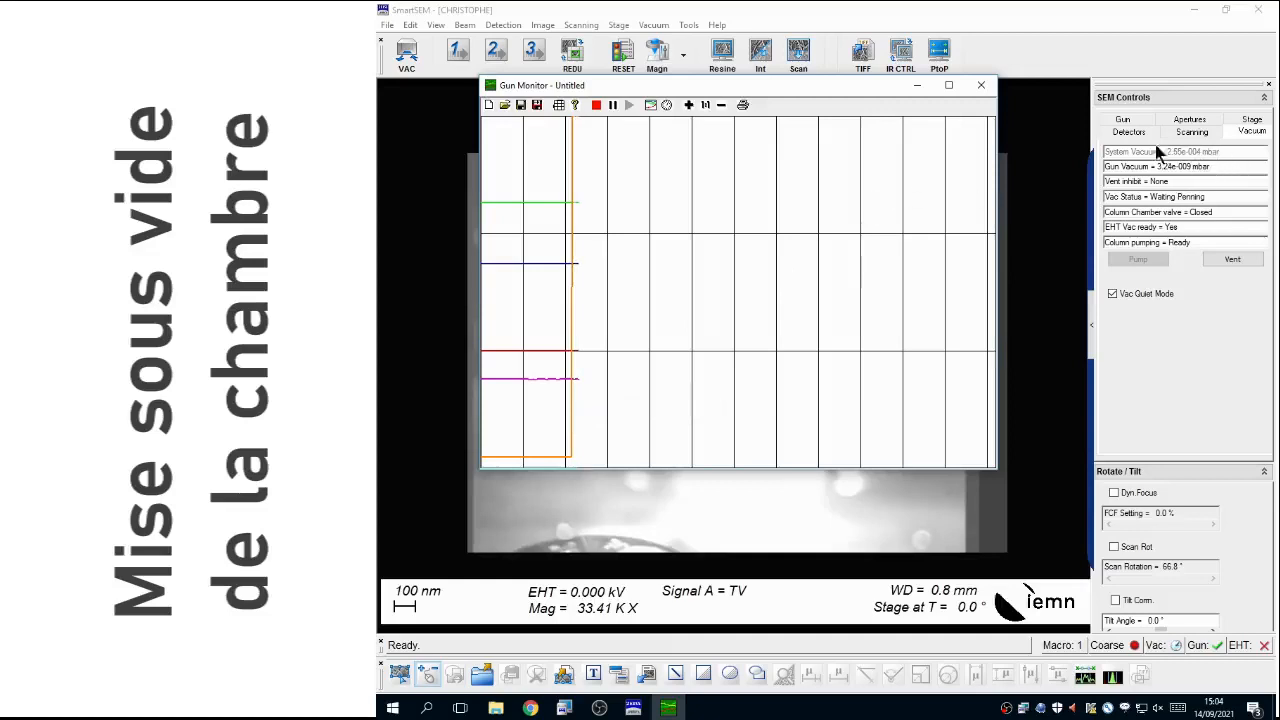
Step: Set the System Vacuum parameter's maximum display value to 0.0005 mbar and inspect its rescaled curve
{"action": "left_click", "coordinate": [651, 106]}
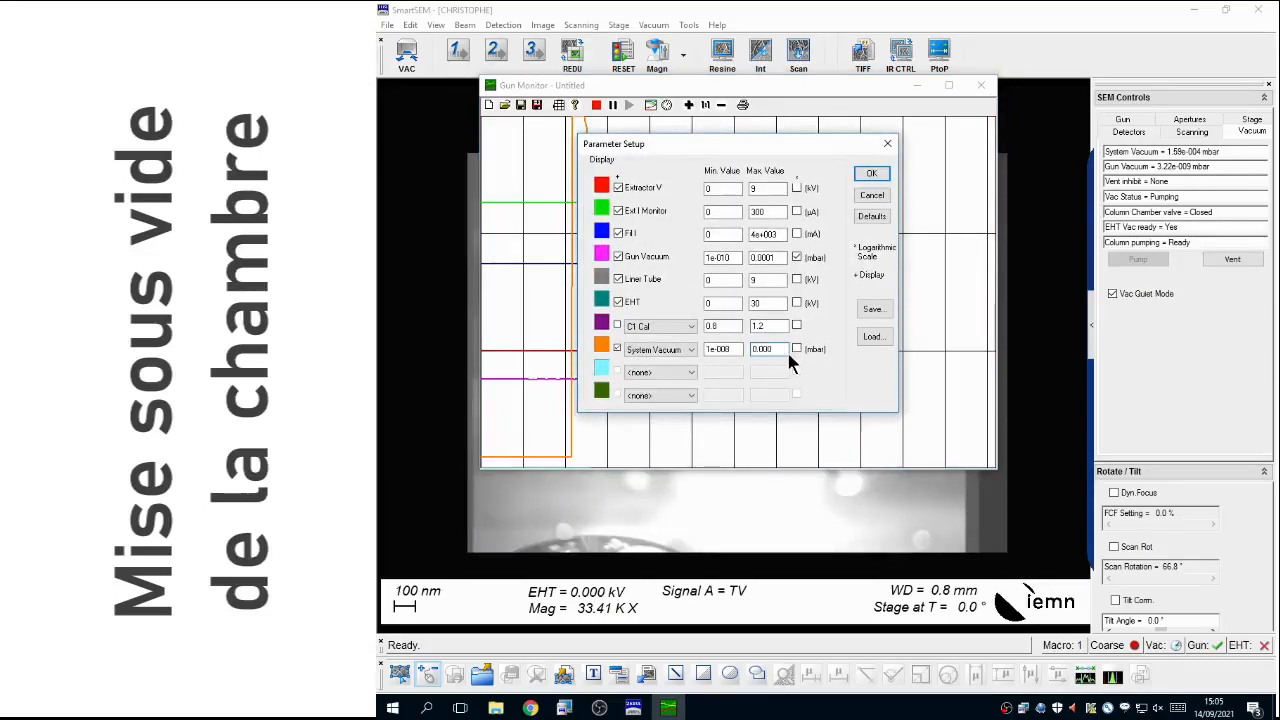
{"action": "left_click", "coordinate": [871, 173]}
{"action": "mouse_move", "coordinate": [590, 386]}
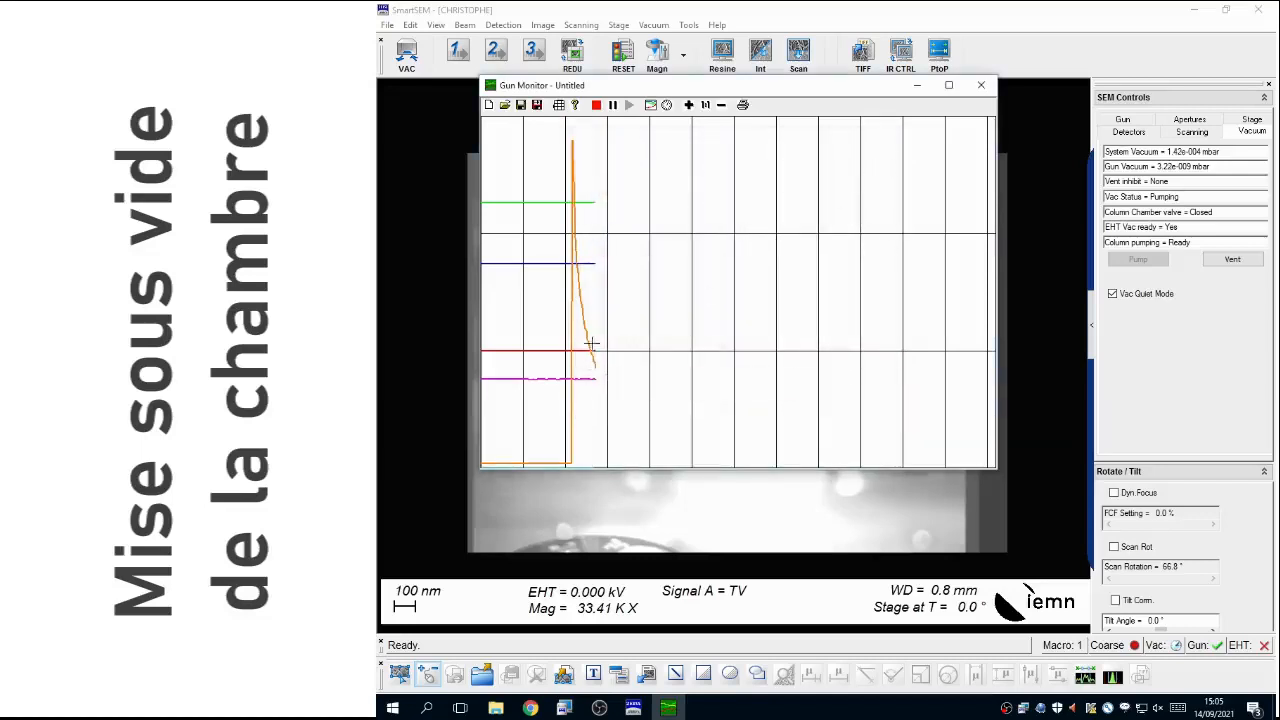
{"action": "mouse_move", "coordinate": [588, 345]}
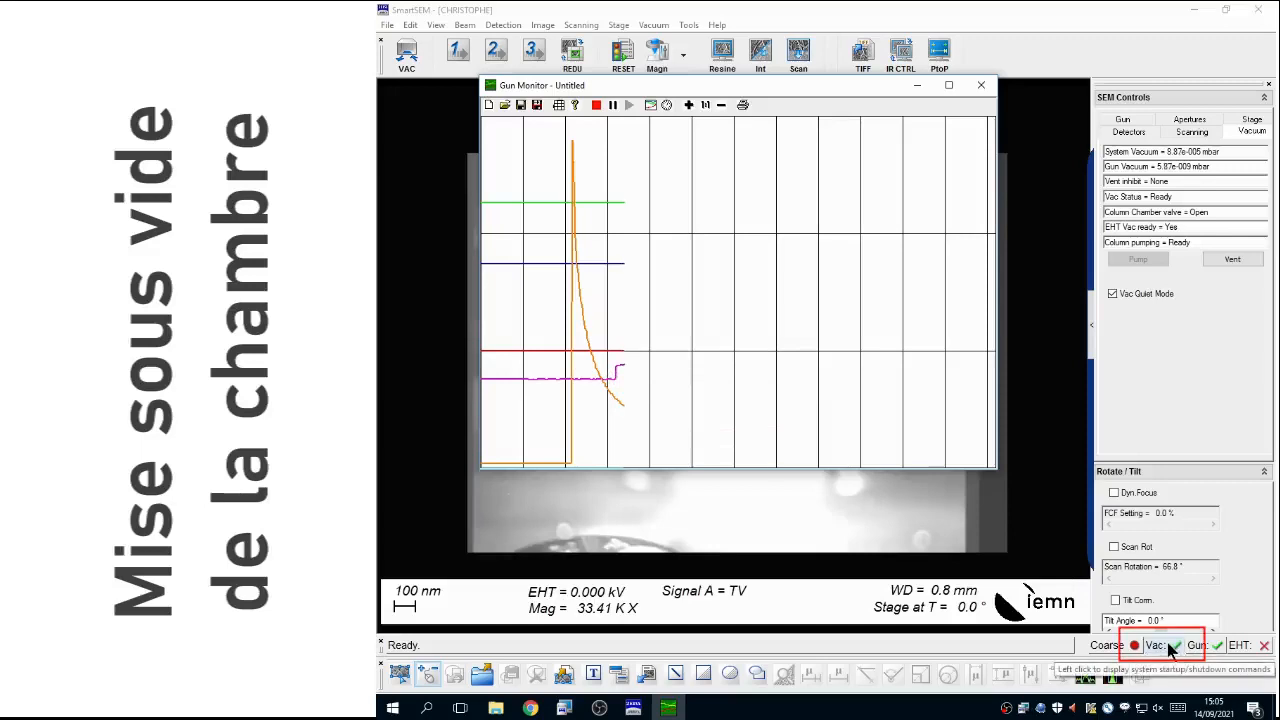
Step: Close Gun Monitor without saving the recorded data
{"action": "left_click", "coordinate": [984, 88]}
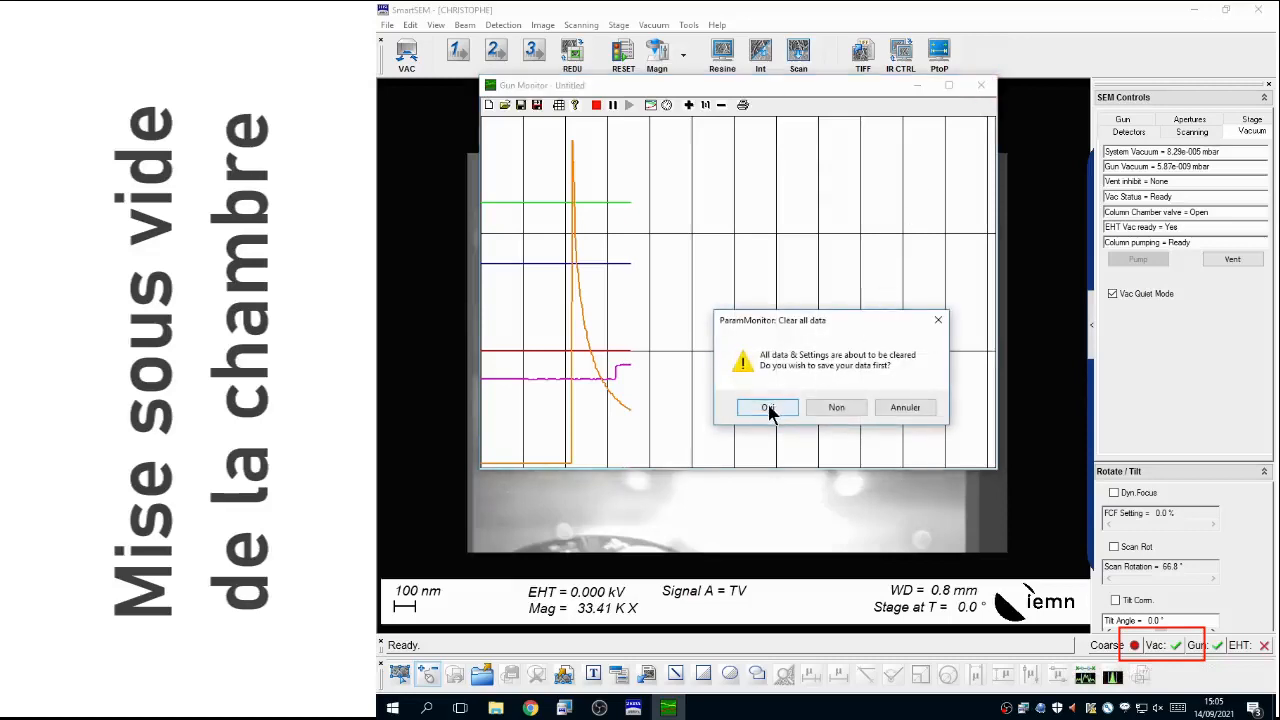
{"action": "left_click", "coordinate": [835, 407]}
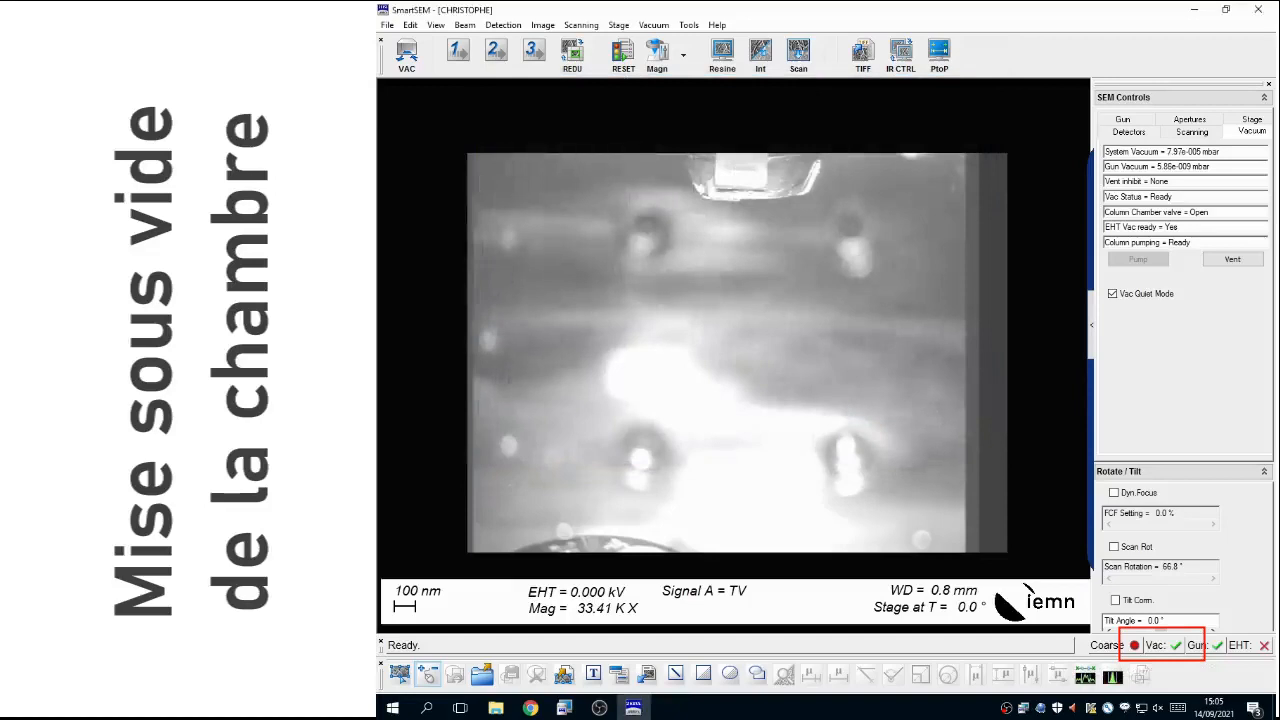
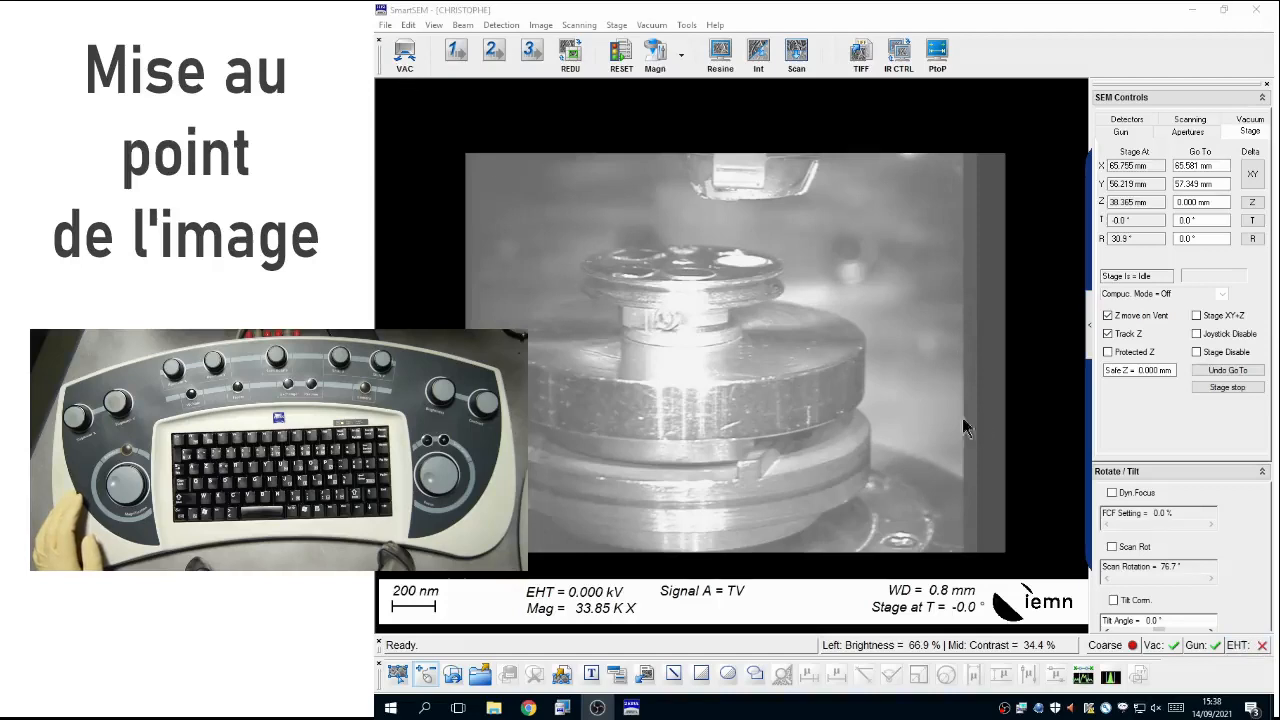
Step: Switch on the EHT high voltage and apply preset 2 to replace the chamber camera view
{"action": "left_click", "coordinate": [1260, 647]}
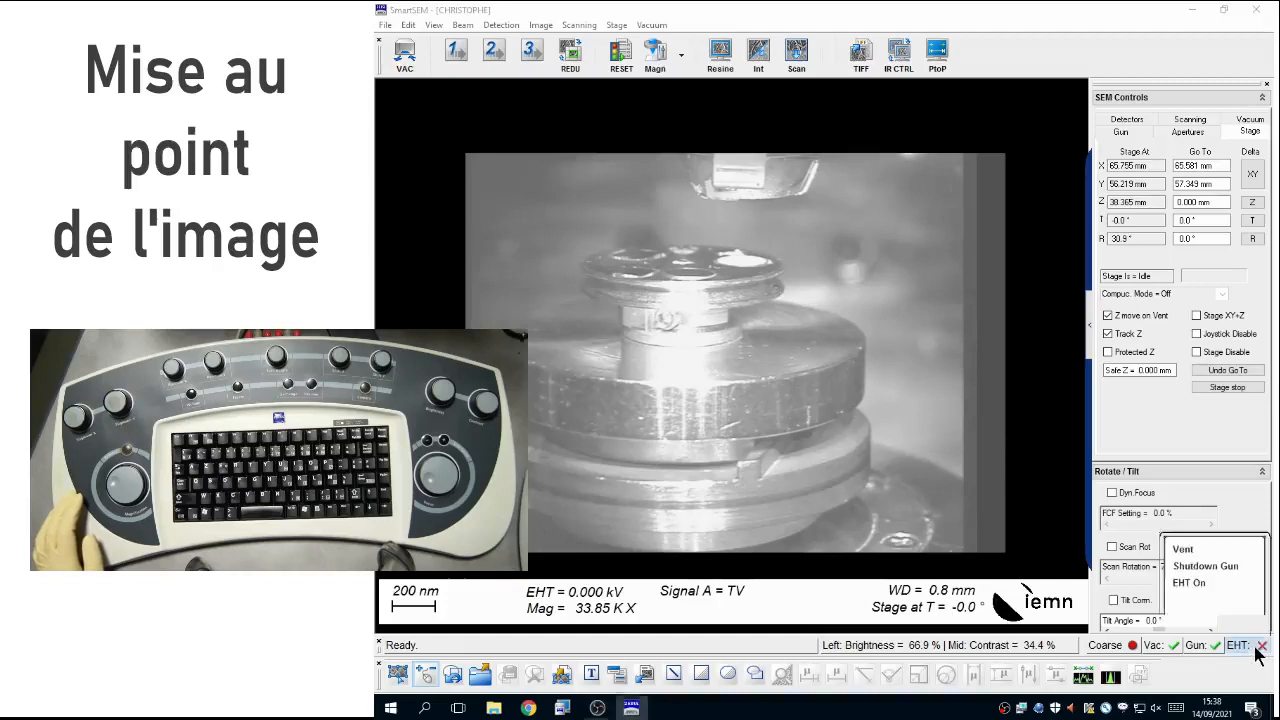
{"action": "left_click", "coordinate": [1190, 583]}
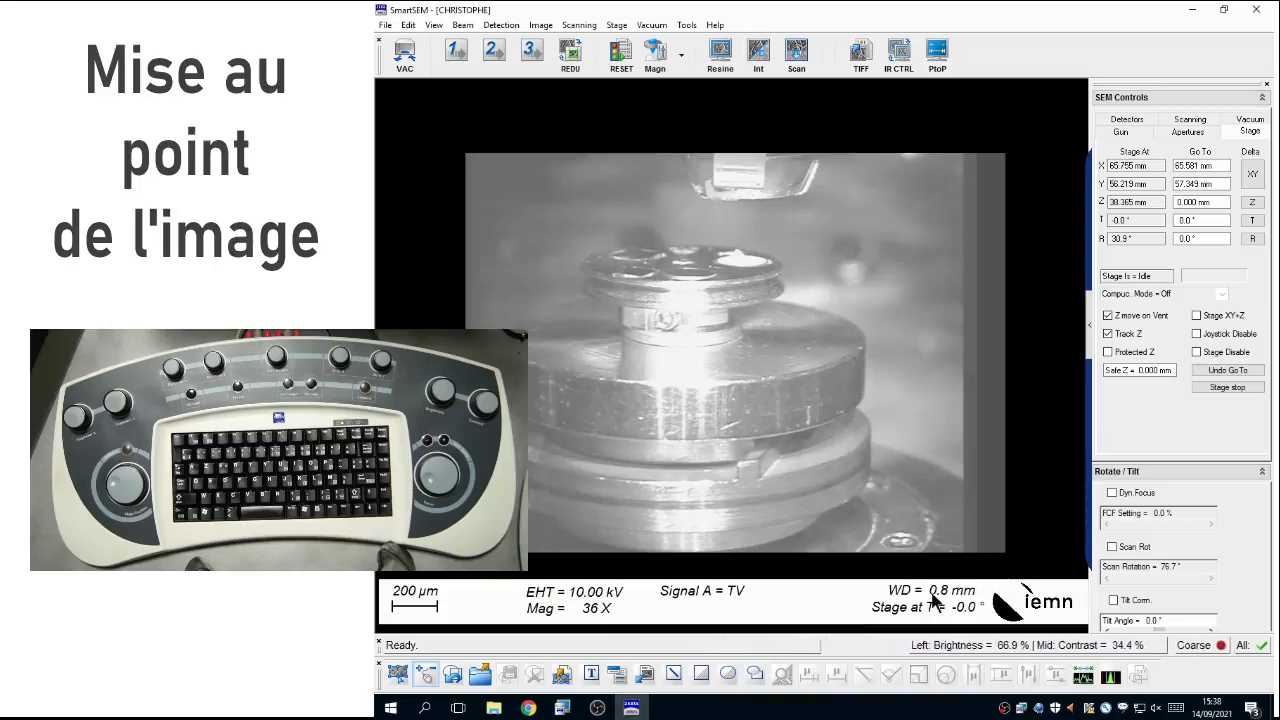
{"action": "left_click", "coordinate": [494, 54]}
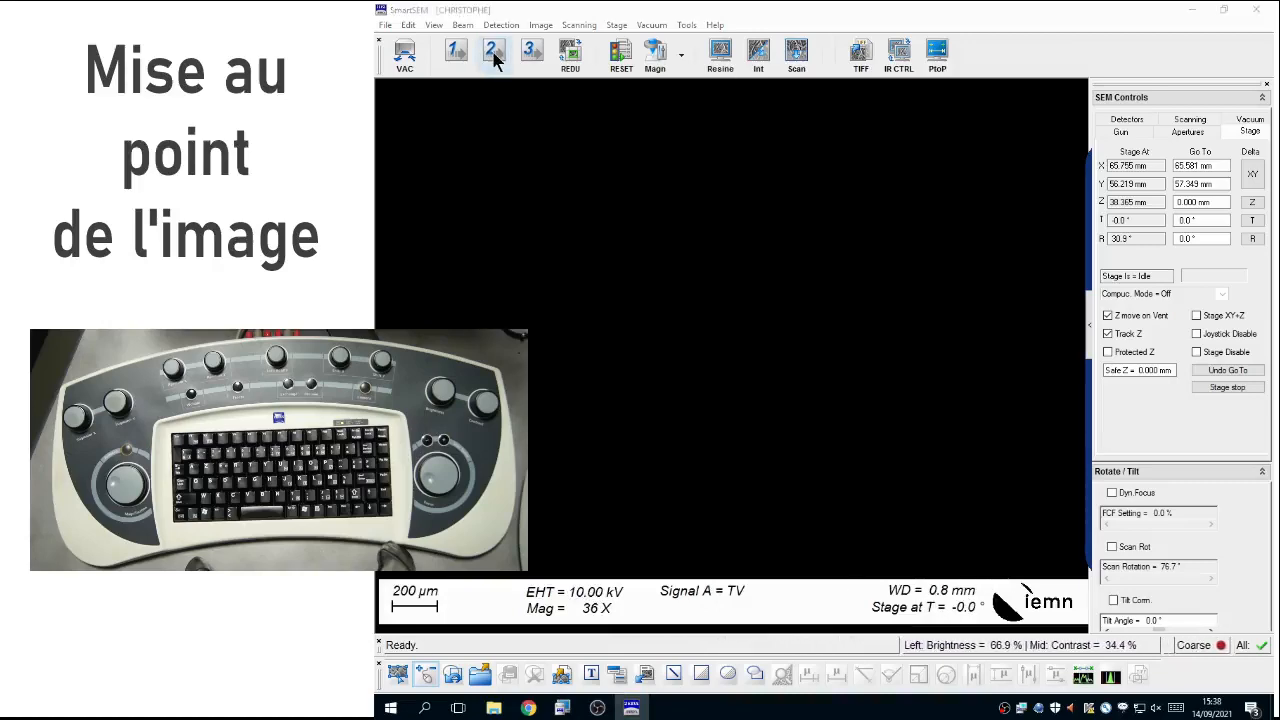
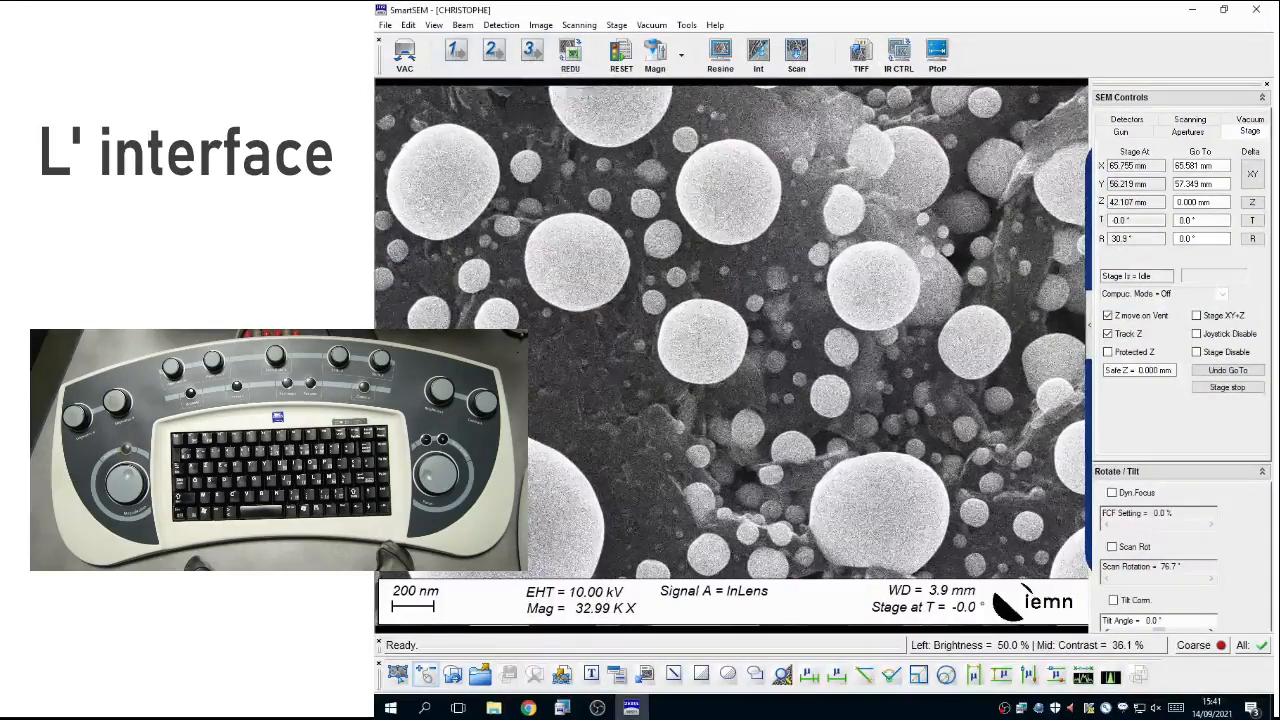
Step: Turn on the reduced scan area around the centre of the sample image
{"action": "left_click", "coordinate": [570, 58]}
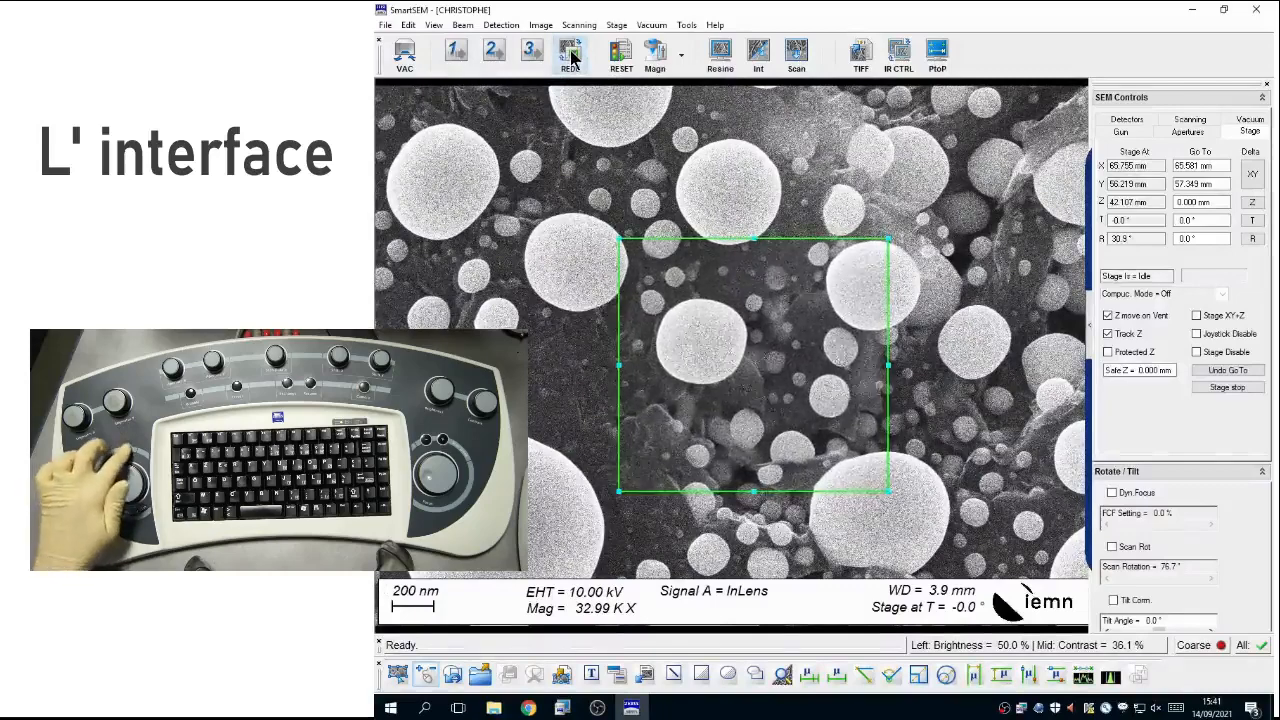
{"action": "left_click", "coordinate": [572, 57]}
{"action": "left_click", "coordinate": [572, 58]}
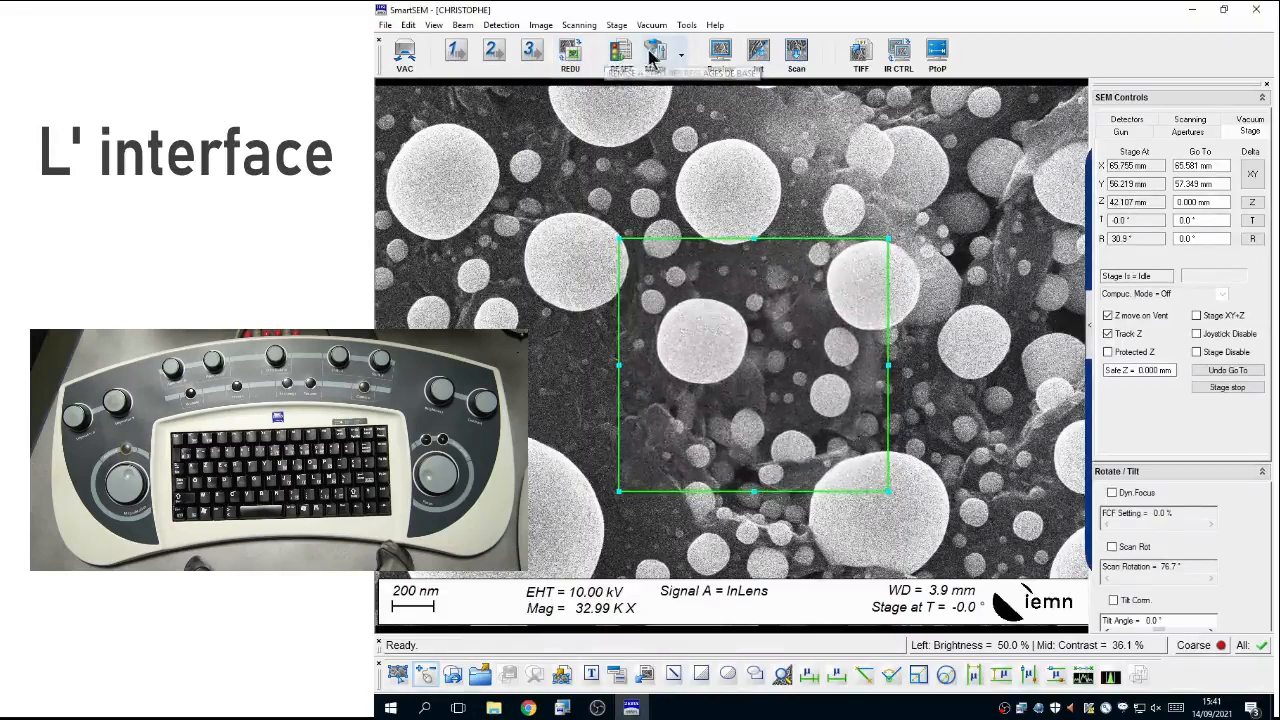
Step: Bring up and decline the settings reset, and view the list of preset magnifications
{"action": "left_click", "coordinate": [621, 52]}
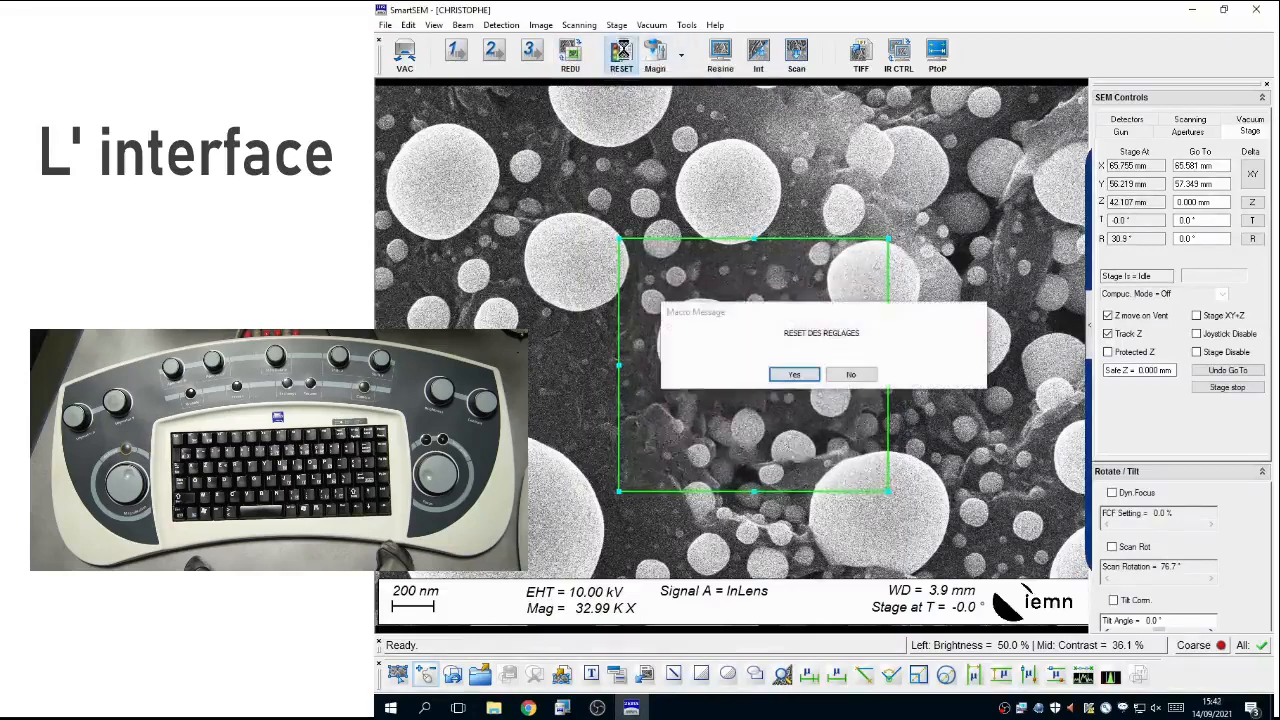
{"action": "left_click", "coordinate": [851, 375]}
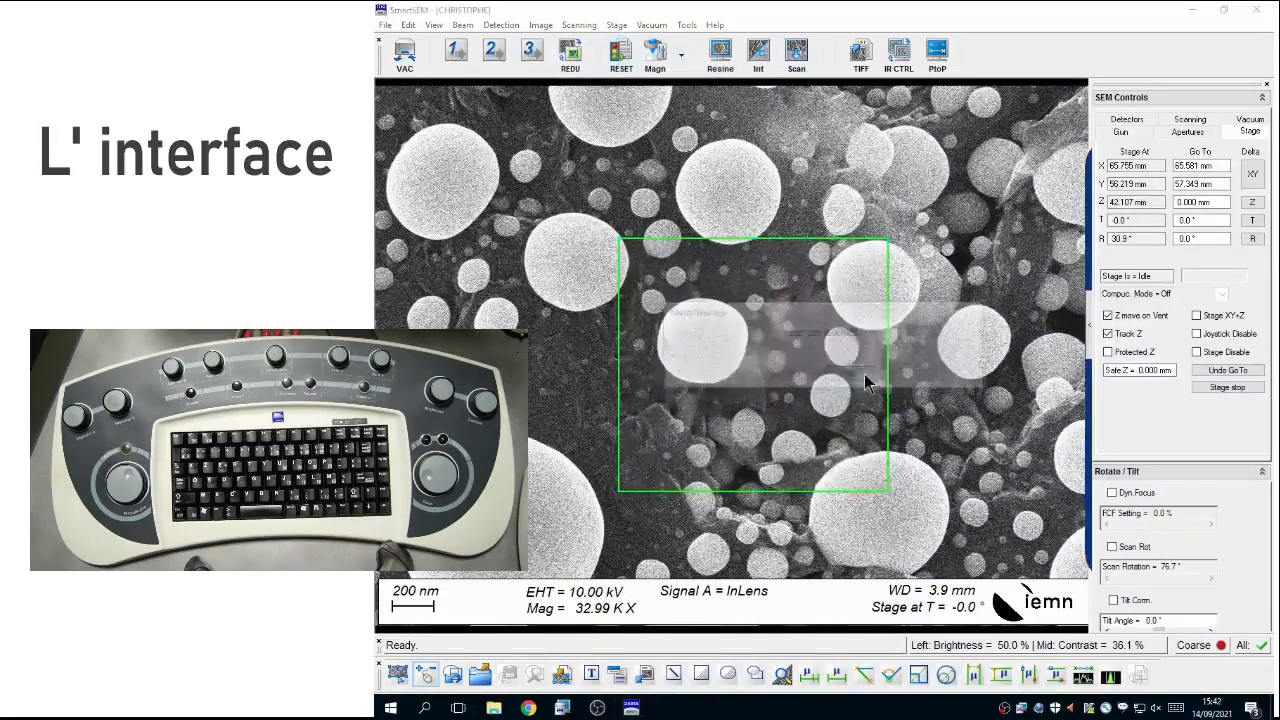
{"action": "left_click", "coordinate": [681, 58]}
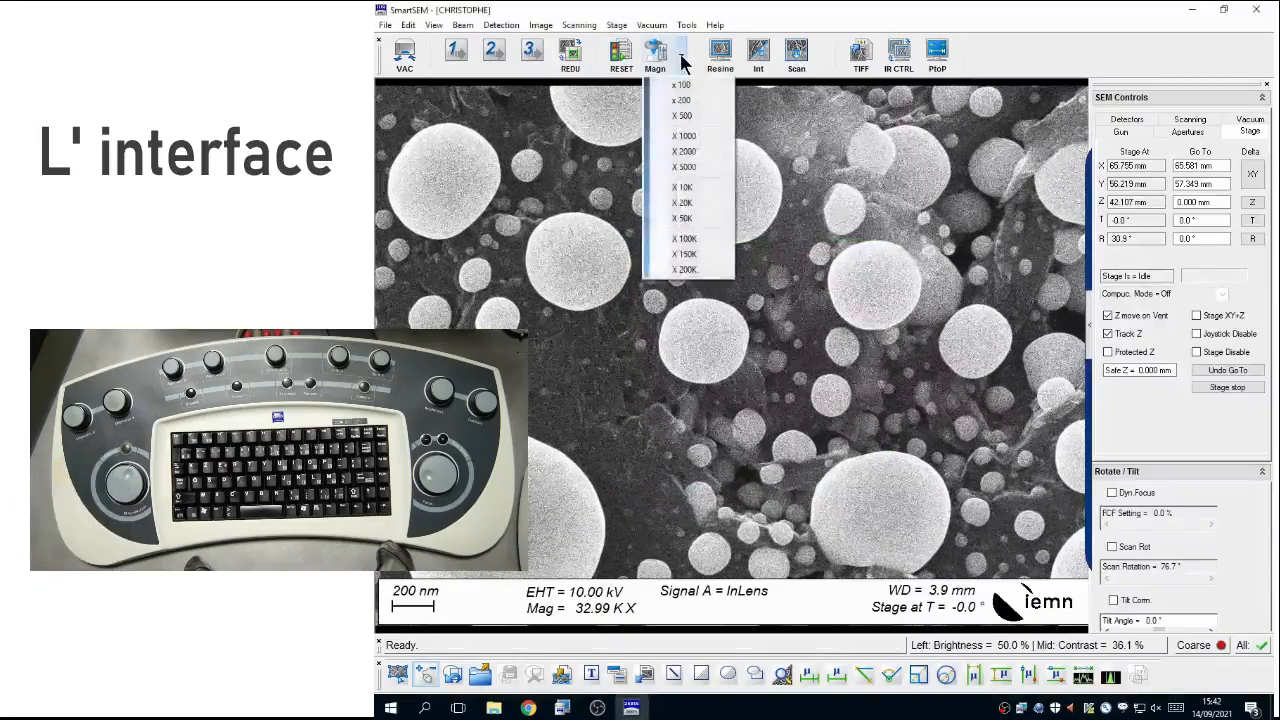
{"action": "left_click", "coordinate": [681, 58]}
{"action": "left_click", "coordinate": [681, 58]}
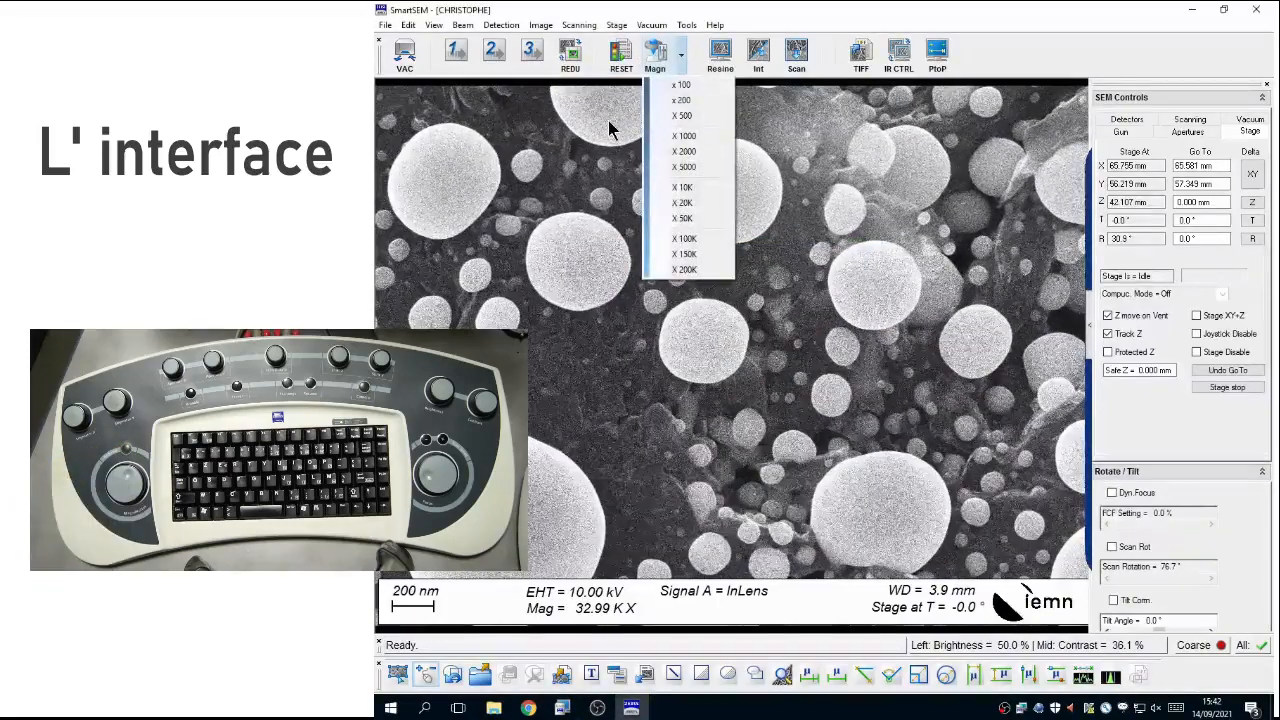
{"action": "left_click", "coordinate": [681, 58]}
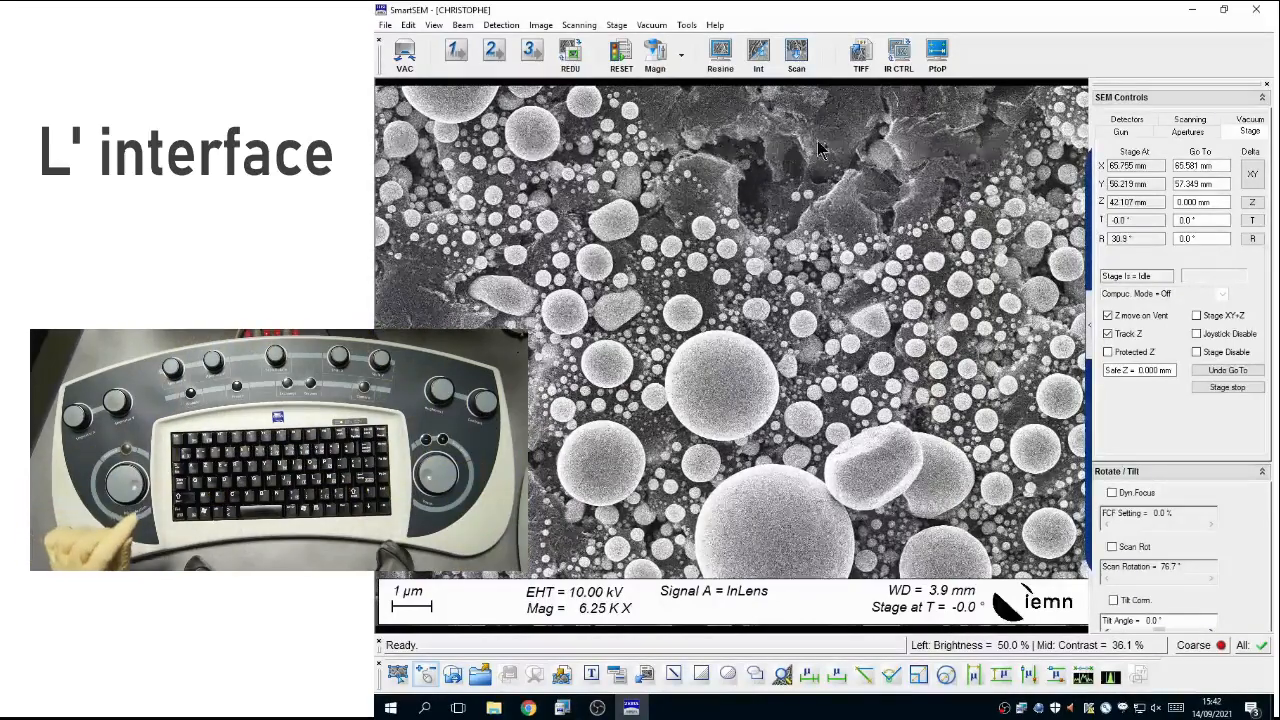
Step: Enable scan rotation and set it to 103.3°, and raise the Focus Wobble amplitude to 52.5 % before lowering it towards the minimum
{"action": "left_click", "coordinate": [1112, 547]}
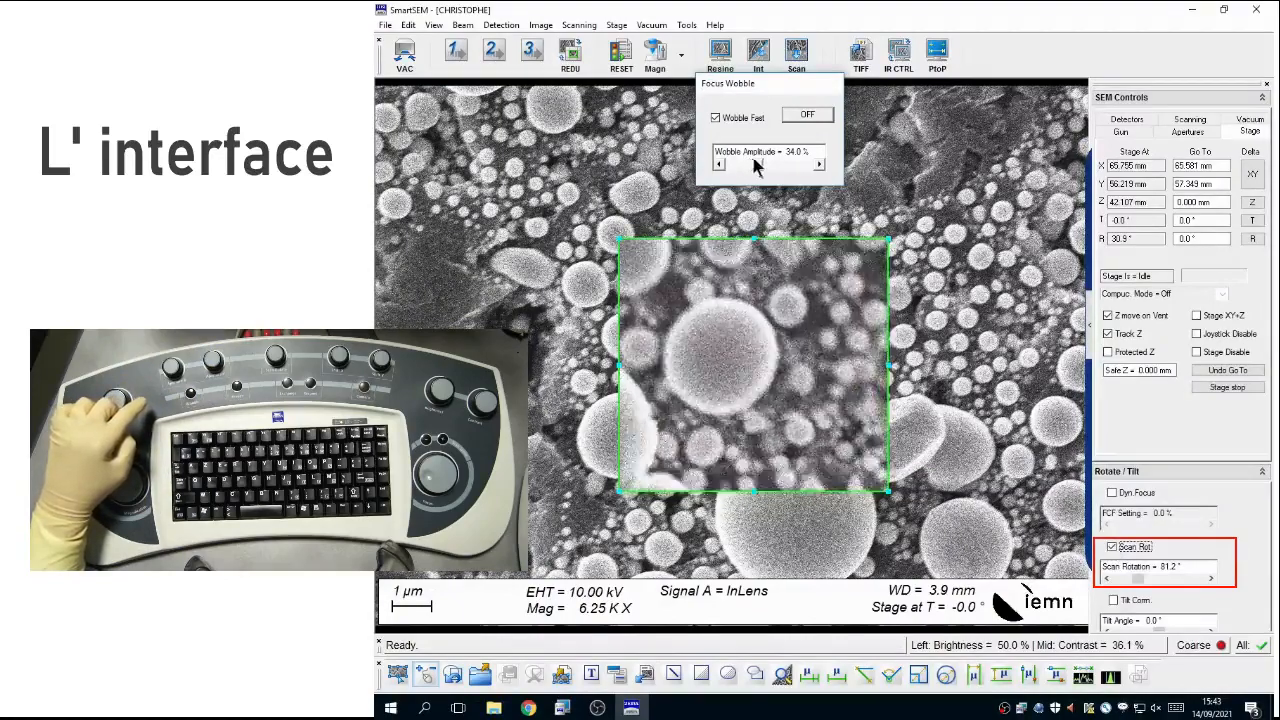
{"action": "left_click_drag", "start_coordinate": [781, 166], "coordinate": [794, 166]}
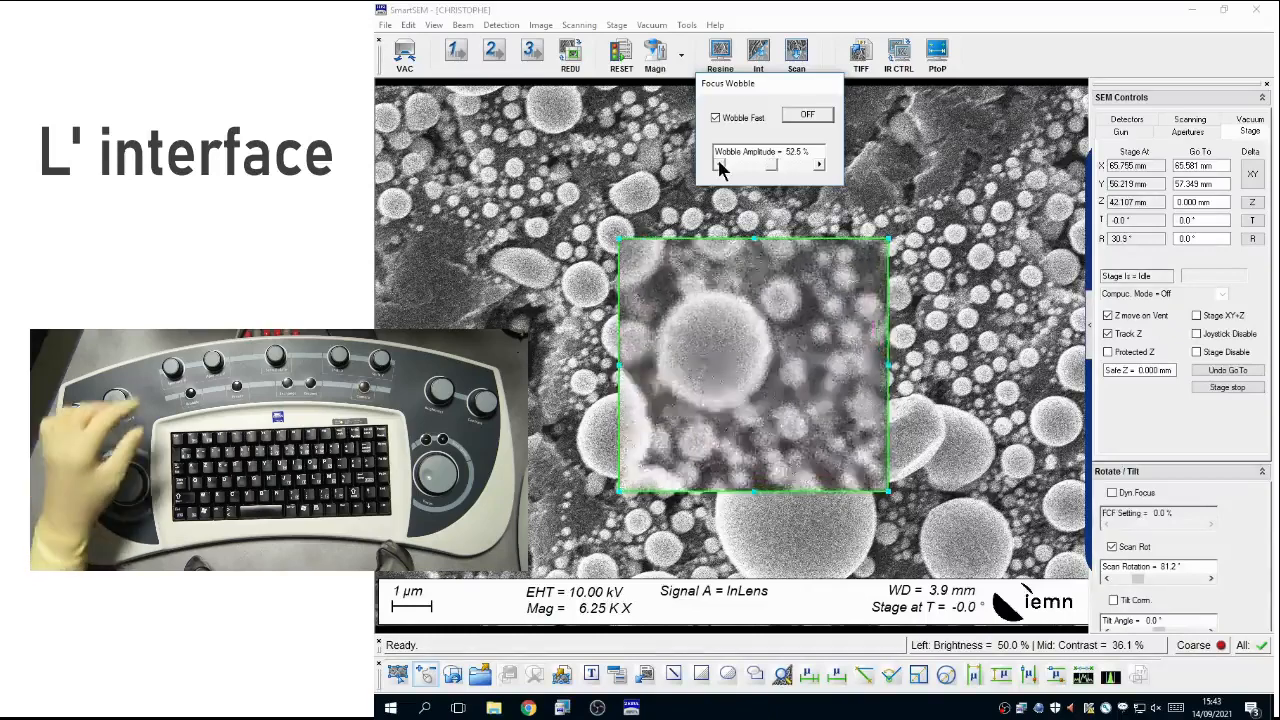
{"action": "left_click_drag", "start_coordinate": [1140, 583], "coordinate": [1155, 583]}
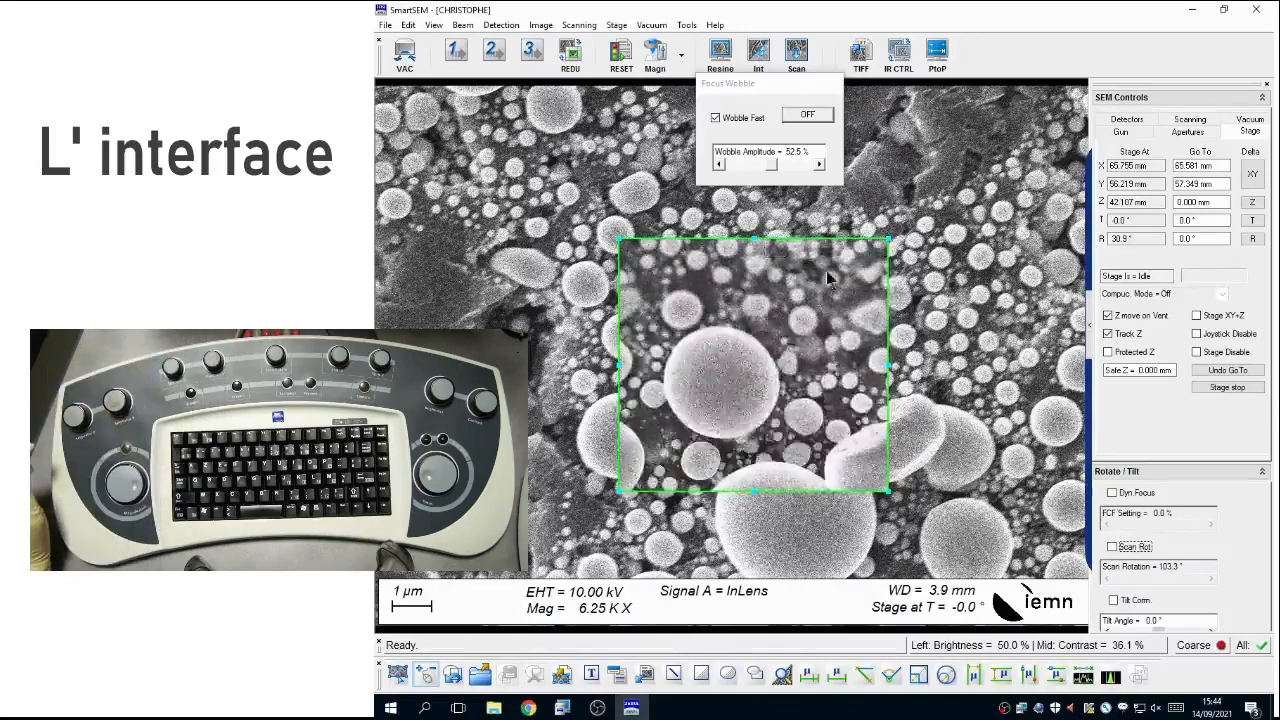
{"action": "left_click_drag", "start_coordinate": [775, 170], "coordinate": [706, 176]}
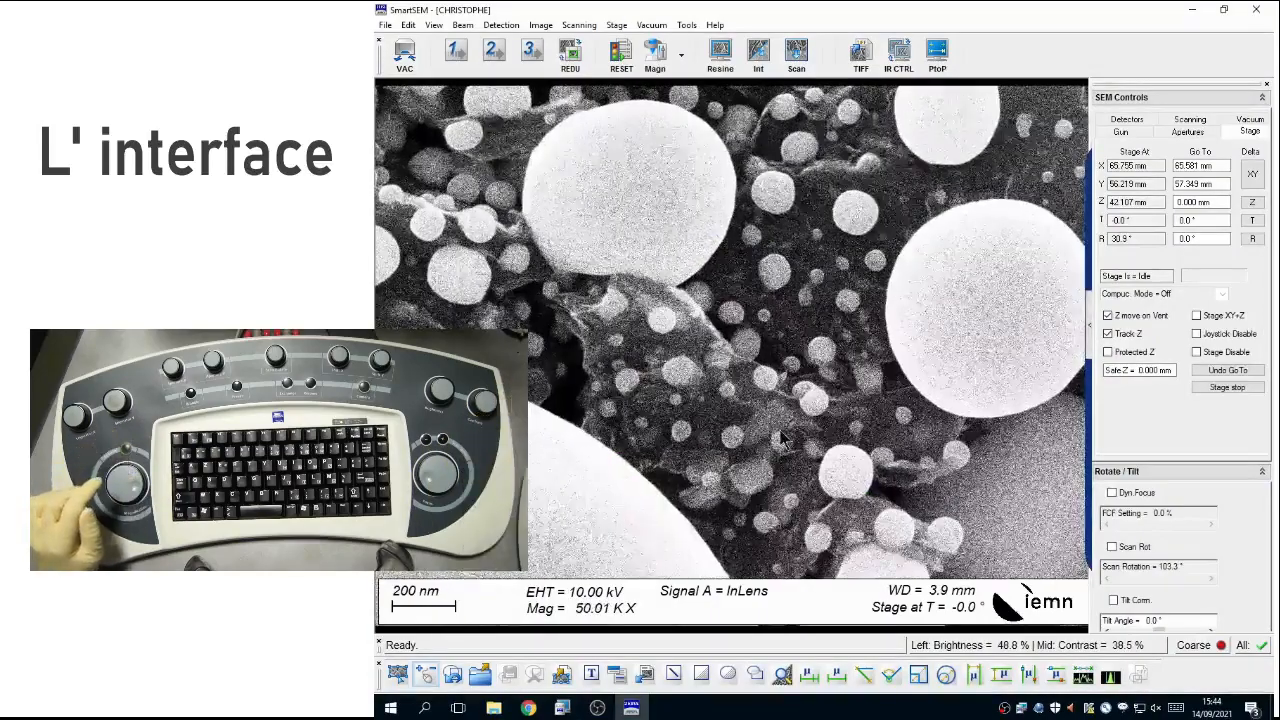
Step: Set the magnification to X 50K and start the integrated scan of the image
{"action": "left_click", "coordinate": [681, 55]}
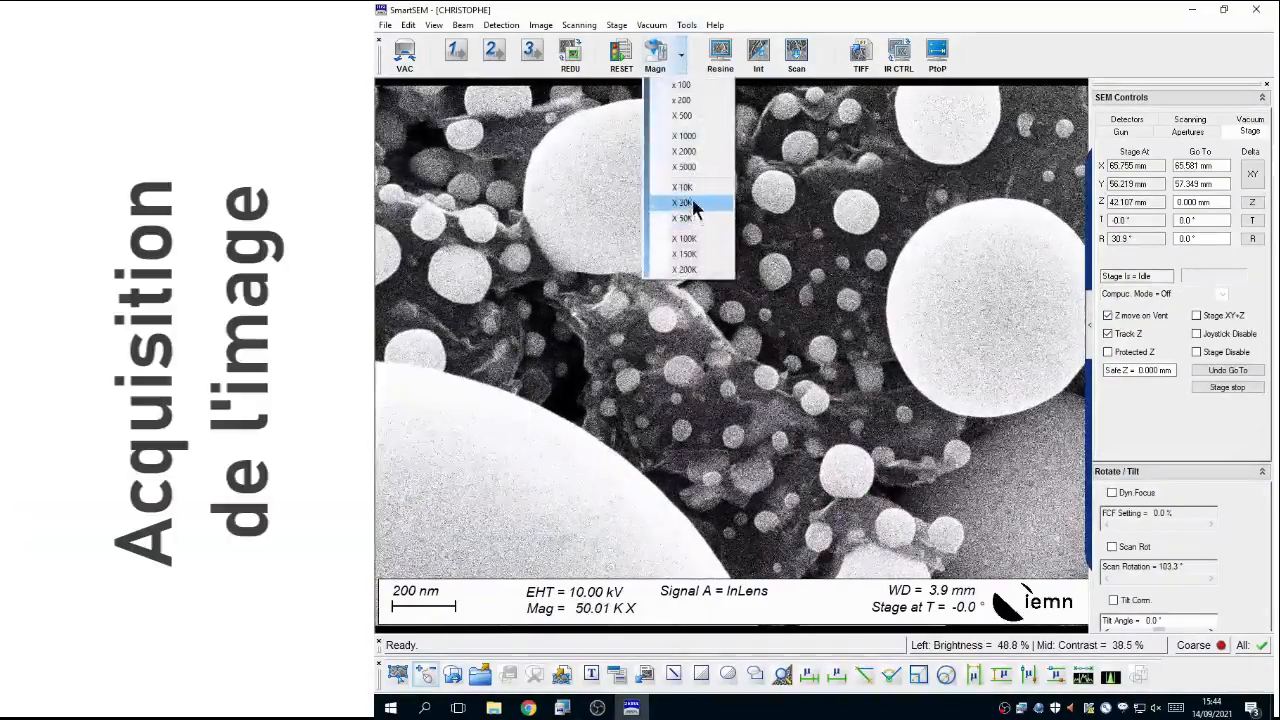
{"action": "left_click", "coordinate": [692, 219]}
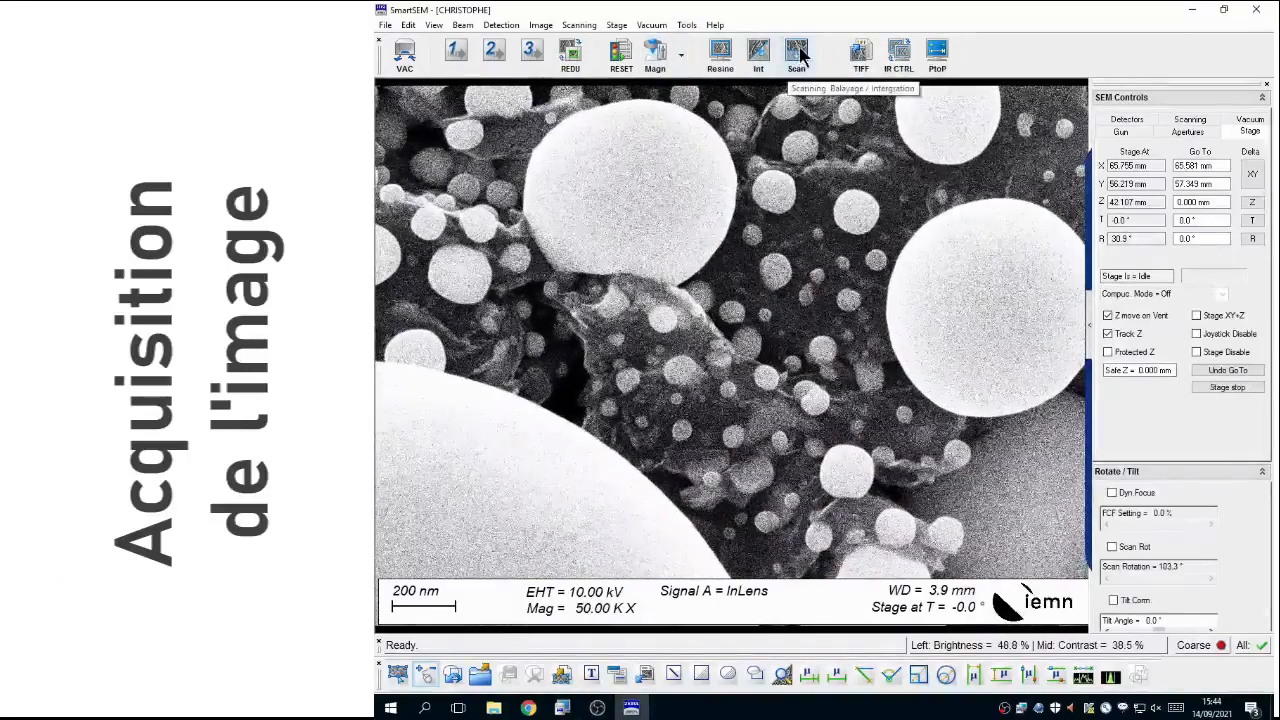
{"action": "left_click", "coordinate": [797, 55]}
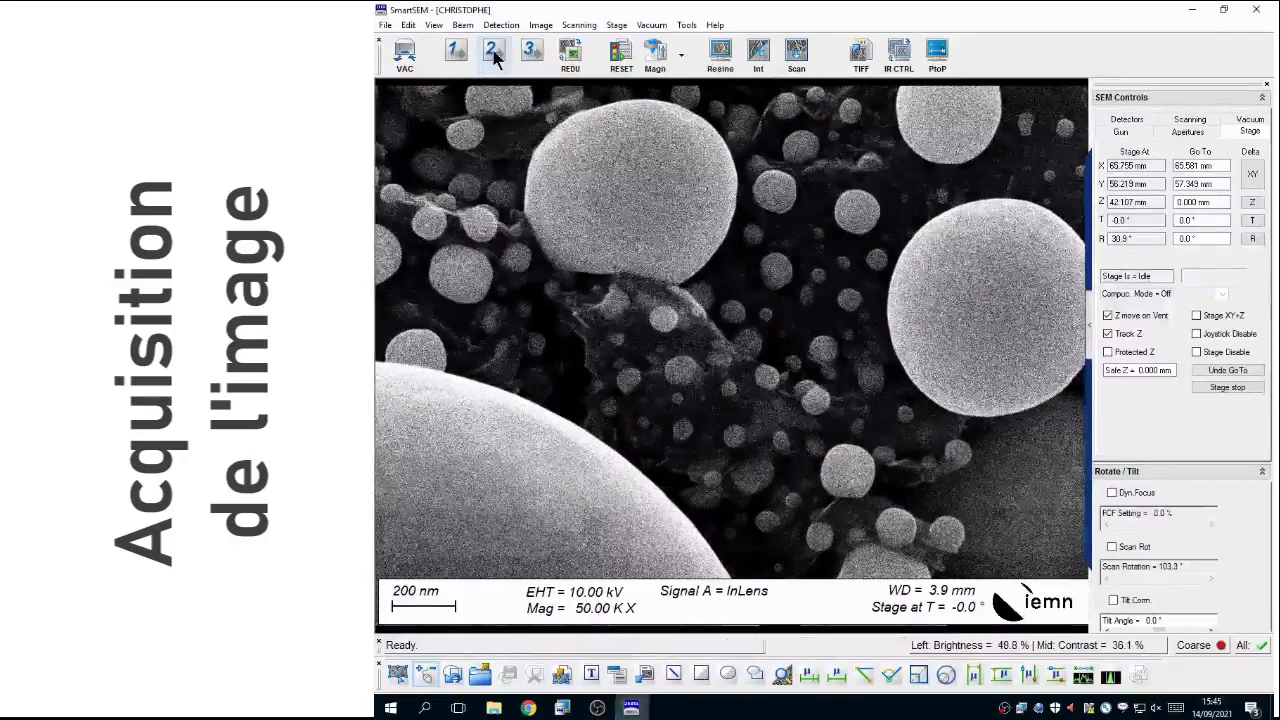
{"action": "left_click", "coordinate": [797, 59]}
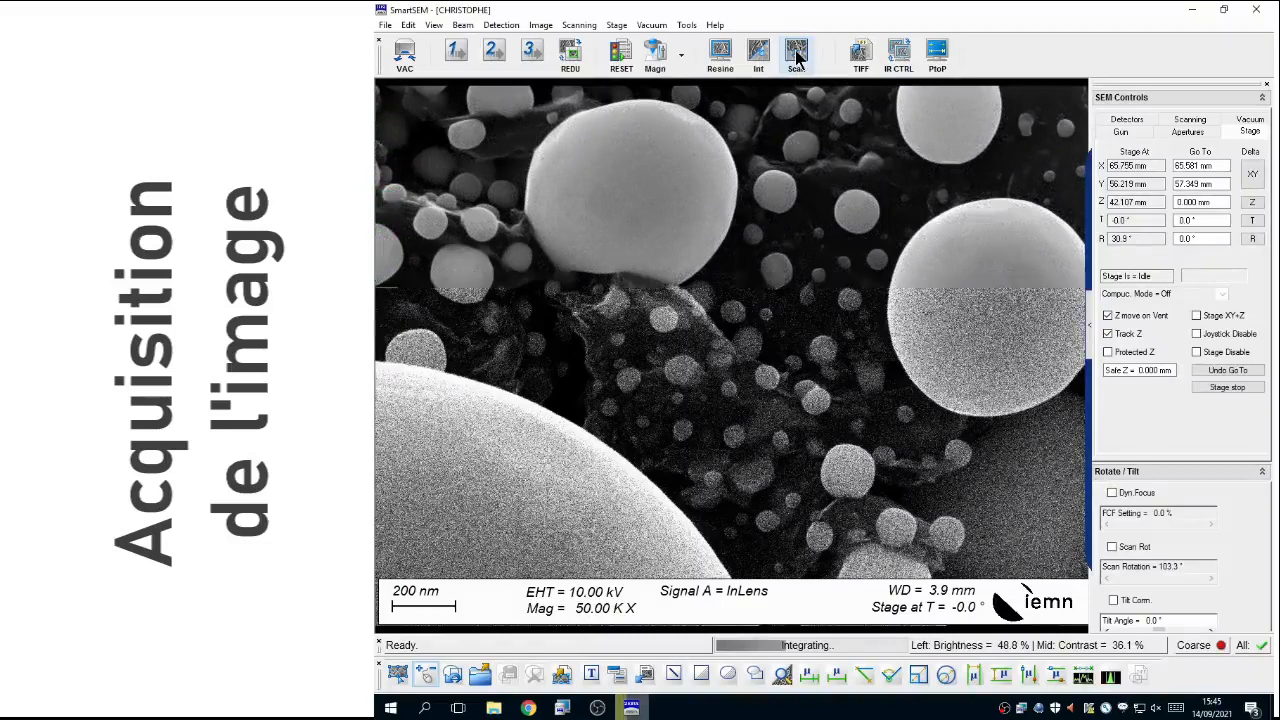
Step: Raise the brightness and lower the contrast of the acquired image in the Display LUT Editor, and close the editor
{"action": "left_click", "coordinate": [409, 25]}
{"action": "left_click", "coordinate": [451, 58]}
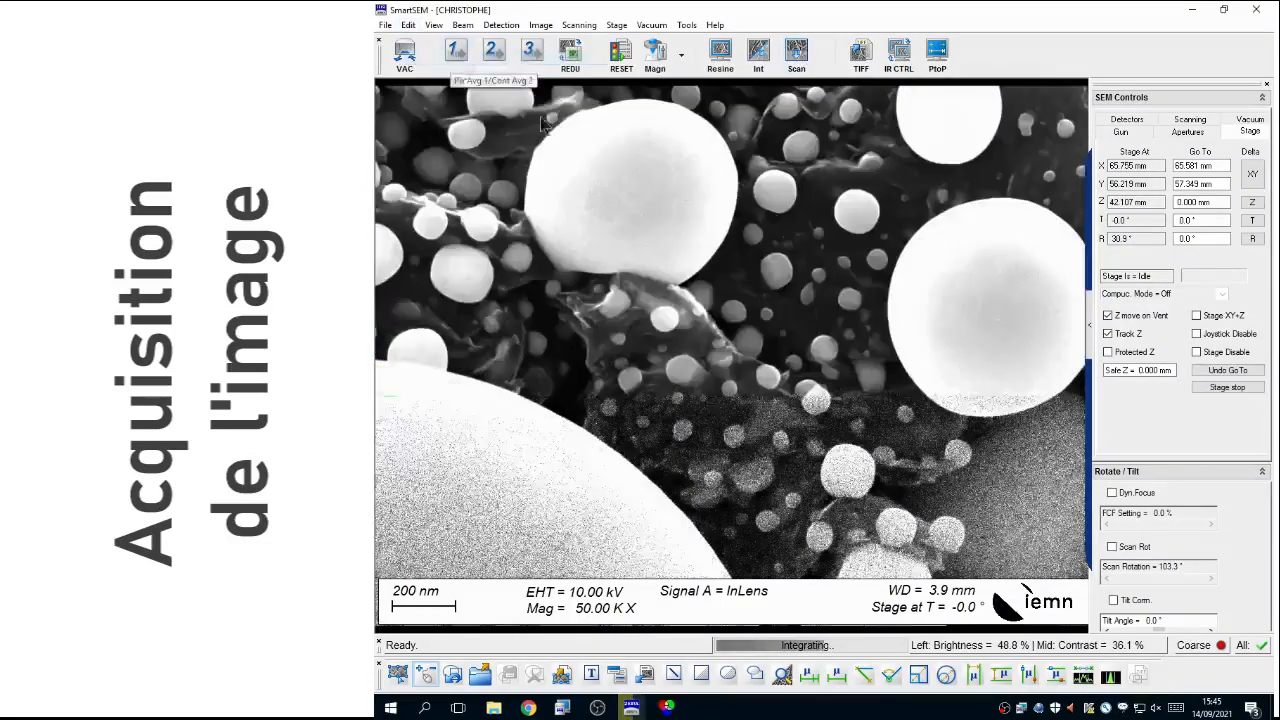
{"action": "left_click_drag", "start_coordinate": [836, 131], "coordinate": [867, 150]}
{"action": "left_click_drag", "start_coordinate": [627, 243], "coordinate": [808, 245]}
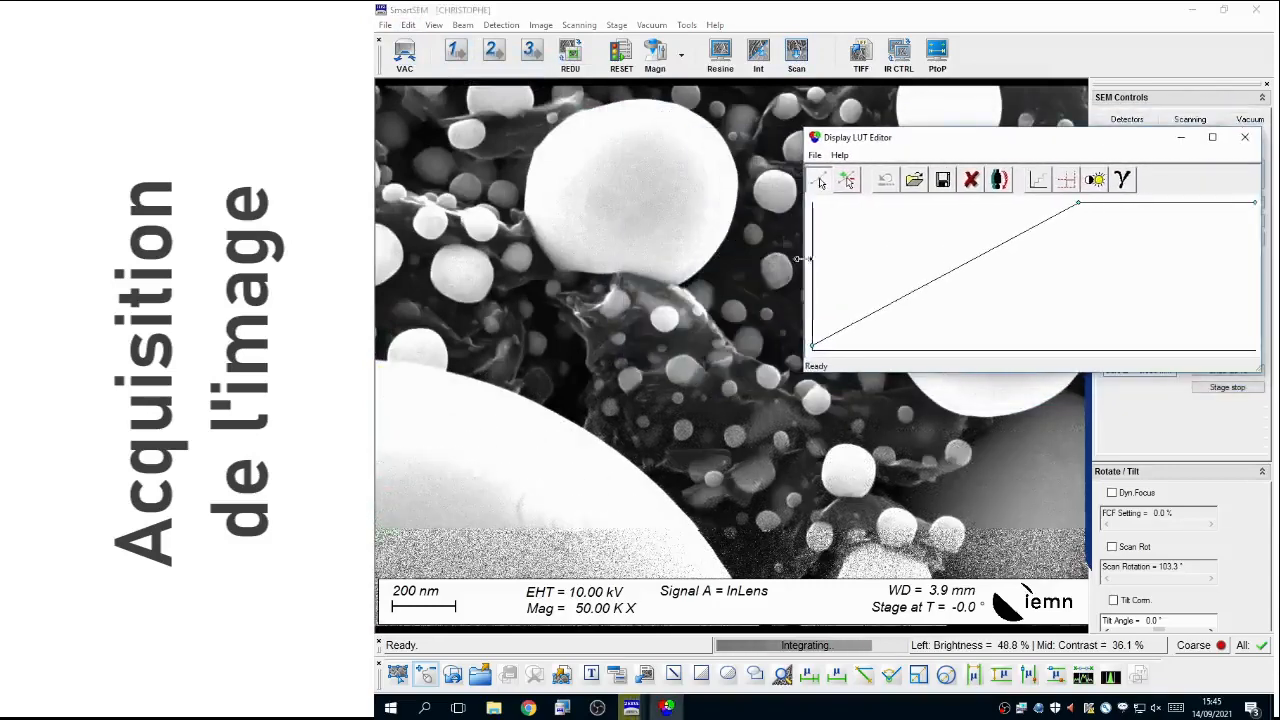
{"action": "left_click", "coordinate": [1097, 179]}
{"action": "left_click_drag", "start_coordinate": [975, 432], "coordinate": [1033, 450]}
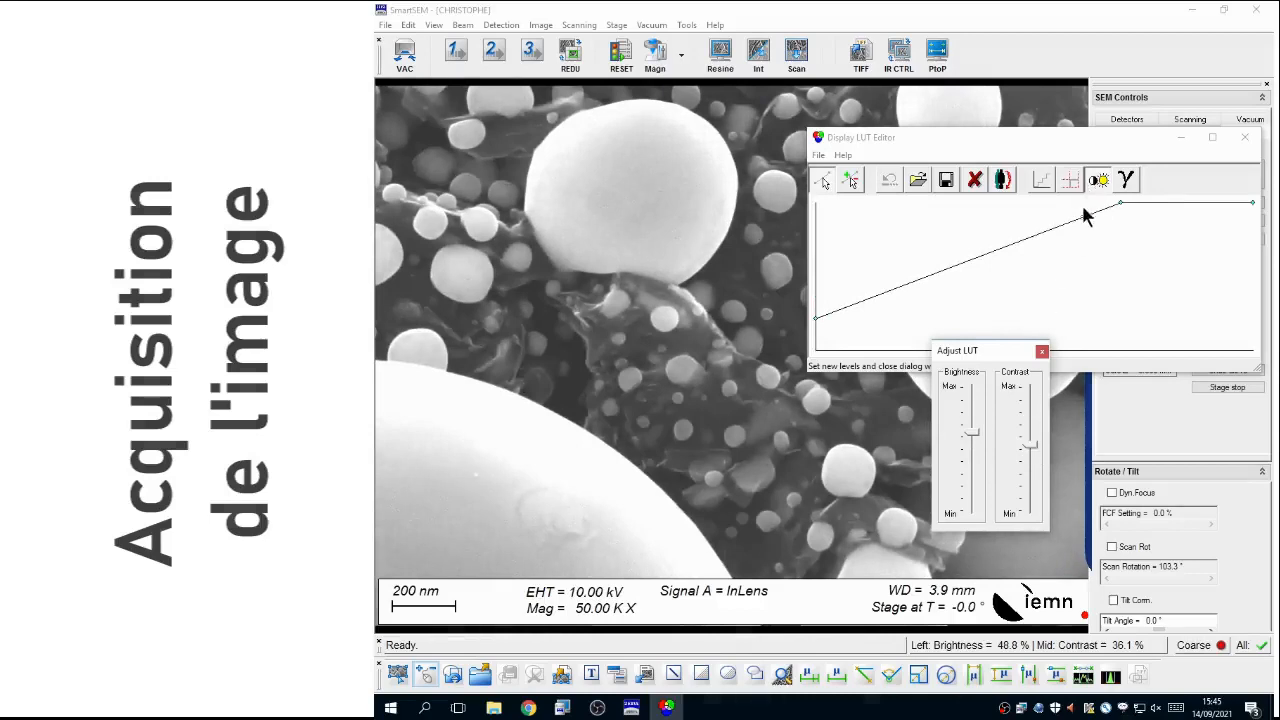
{"action": "left_click", "coordinate": [1042, 352]}
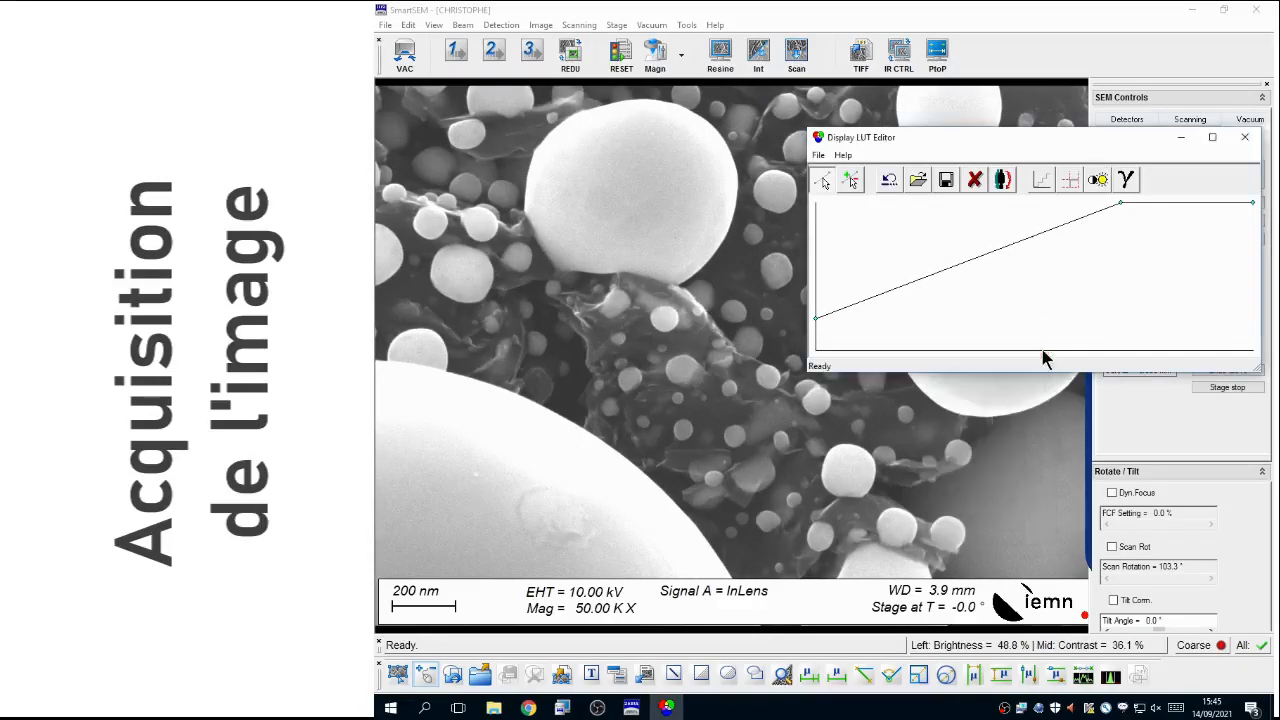
{"action": "left_click", "coordinate": [1246, 138]}
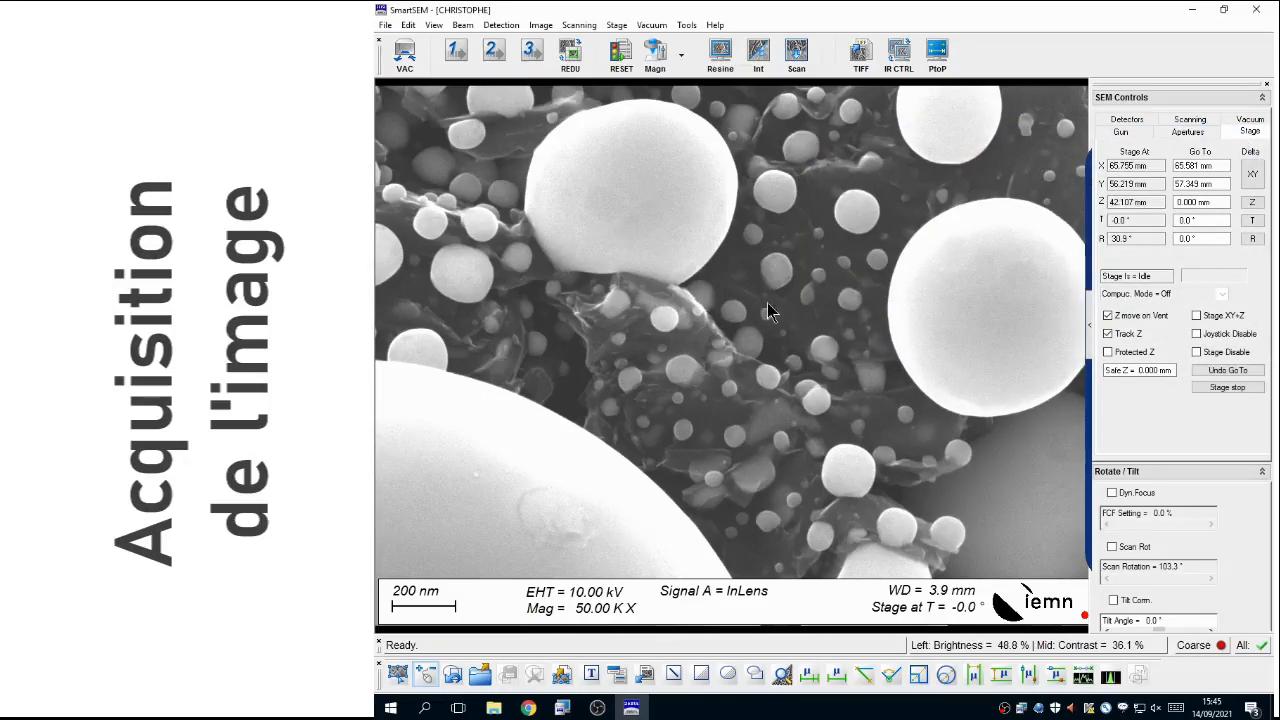
Step: Send the acquired image to a TIFF file export and enter 03 as the filename
{"action": "right_click", "coordinate": [721, 335]}
{"action": "mouse_move", "coordinate": [765, 361]}
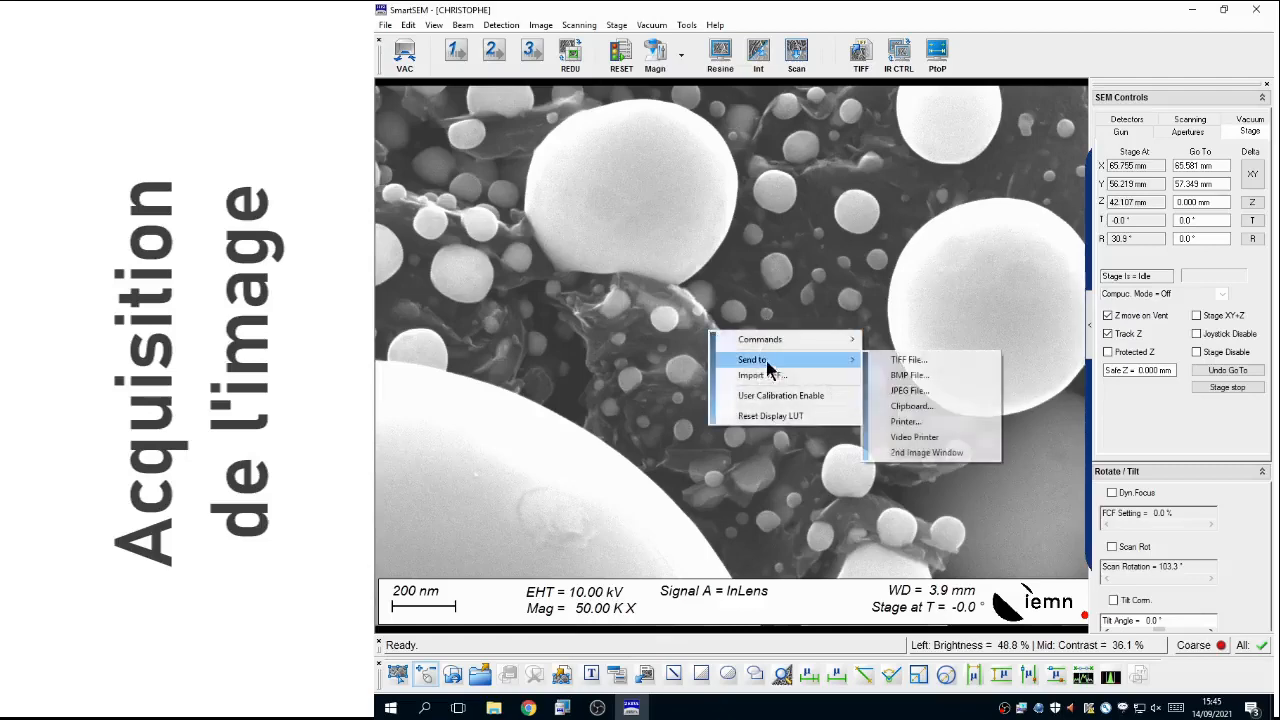
{"action": "left_click", "coordinate": [921, 360]}
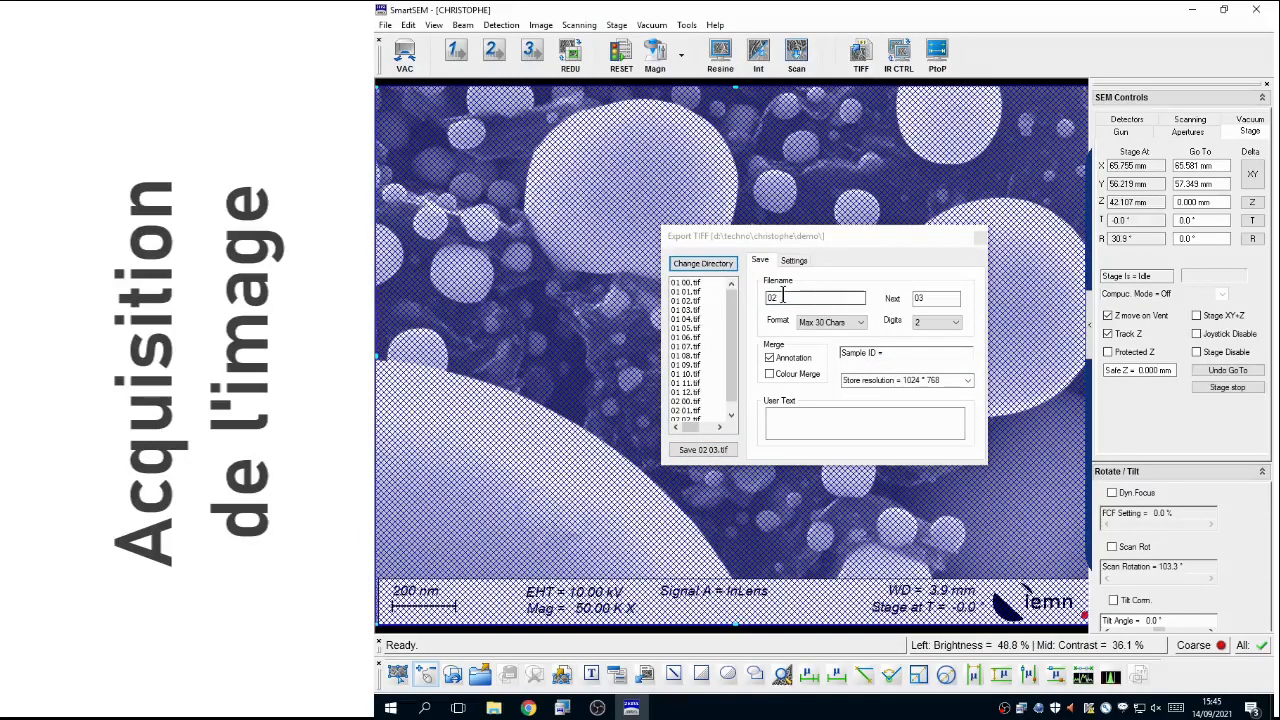
{"action": "left_click_drag", "start_coordinate": [782, 296], "coordinate": [766, 297]}
{"action": "type", "text": "03"}
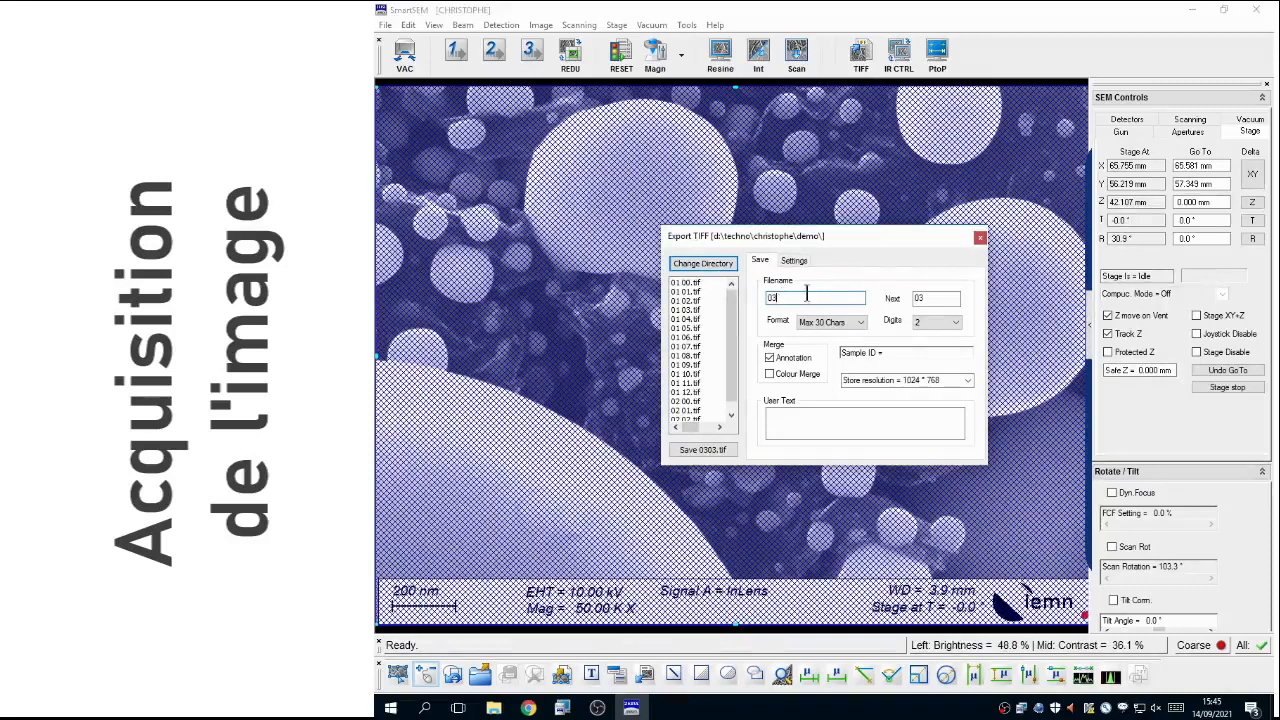
Step: Create a folder named demo1 inside the demo folder and choose it as the export directory
{"action": "left_click", "coordinate": [703, 264]}
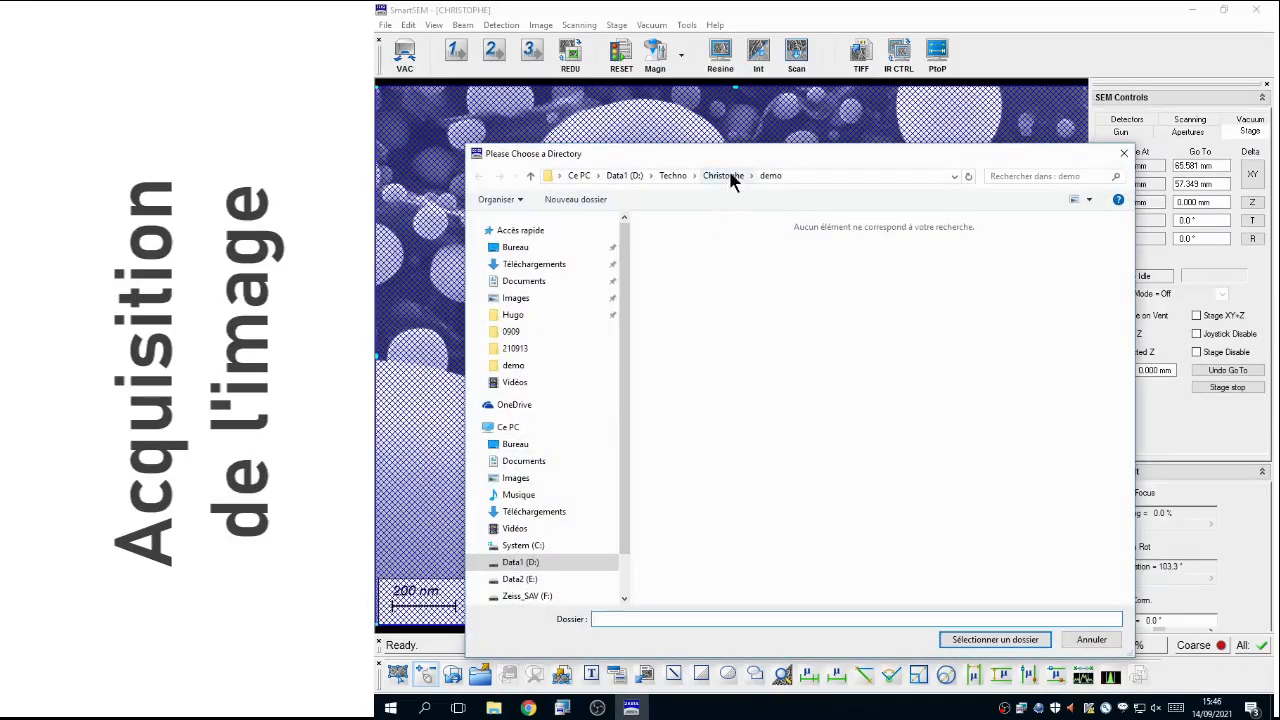
{"action": "left_click", "coordinate": [575, 199]}
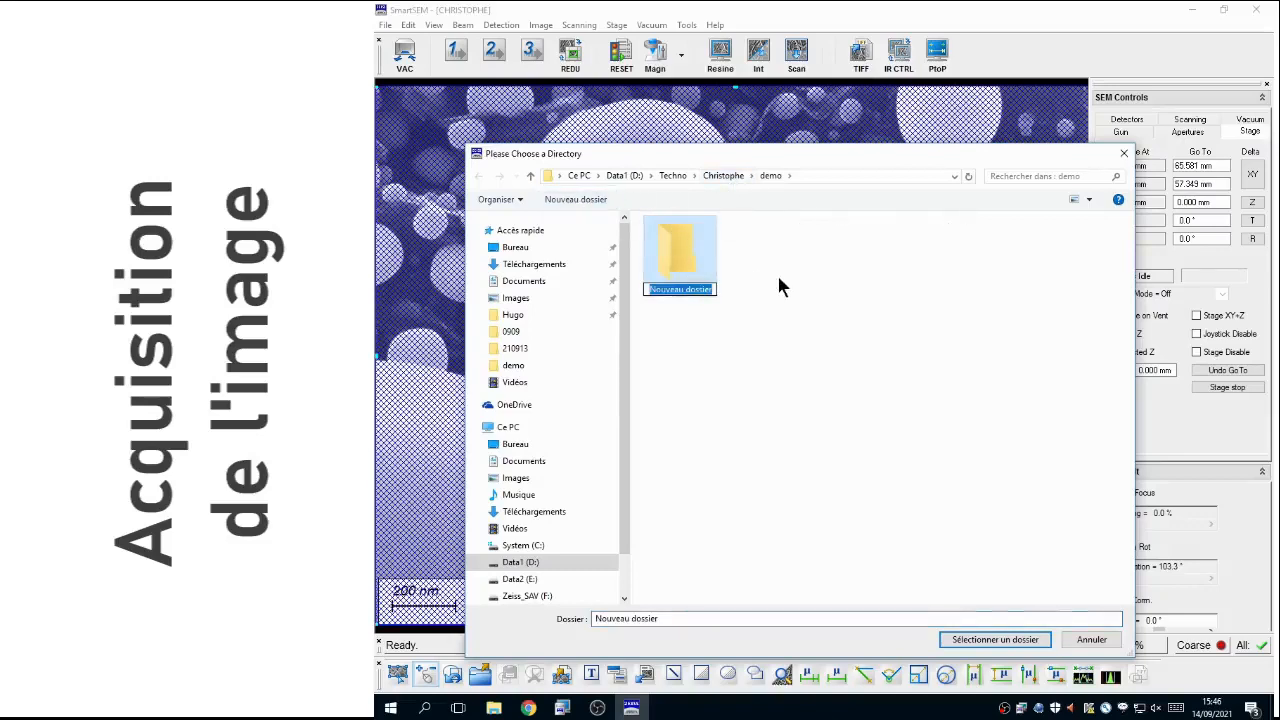
{"action": "type", "text": "demo"}
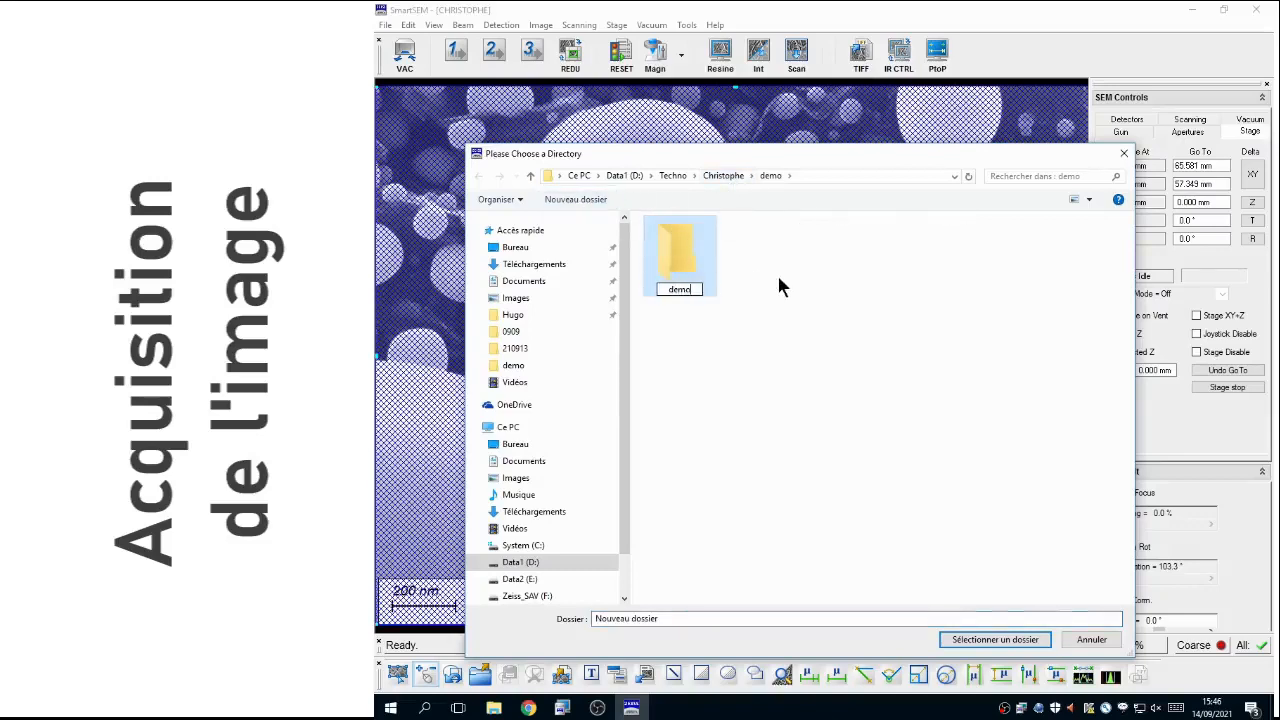
{"action": "type", "text": "1"}
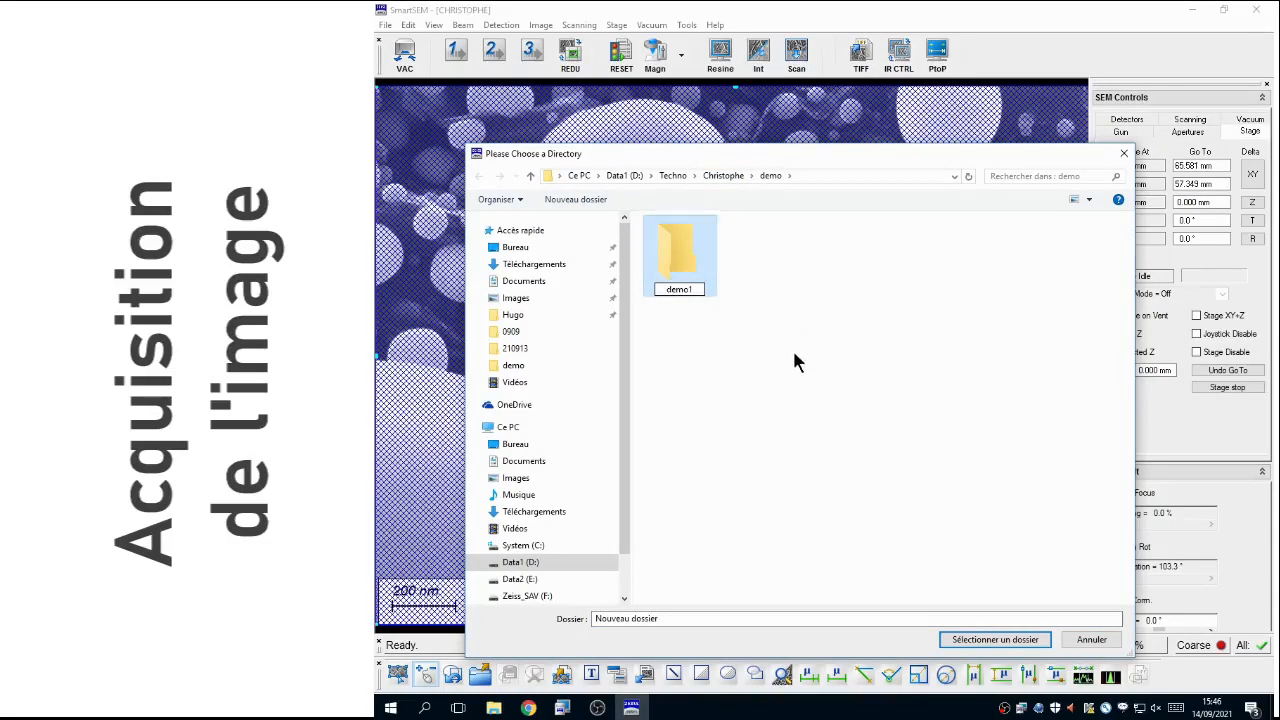
{"action": "left_click", "coordinate": [679, 257]}
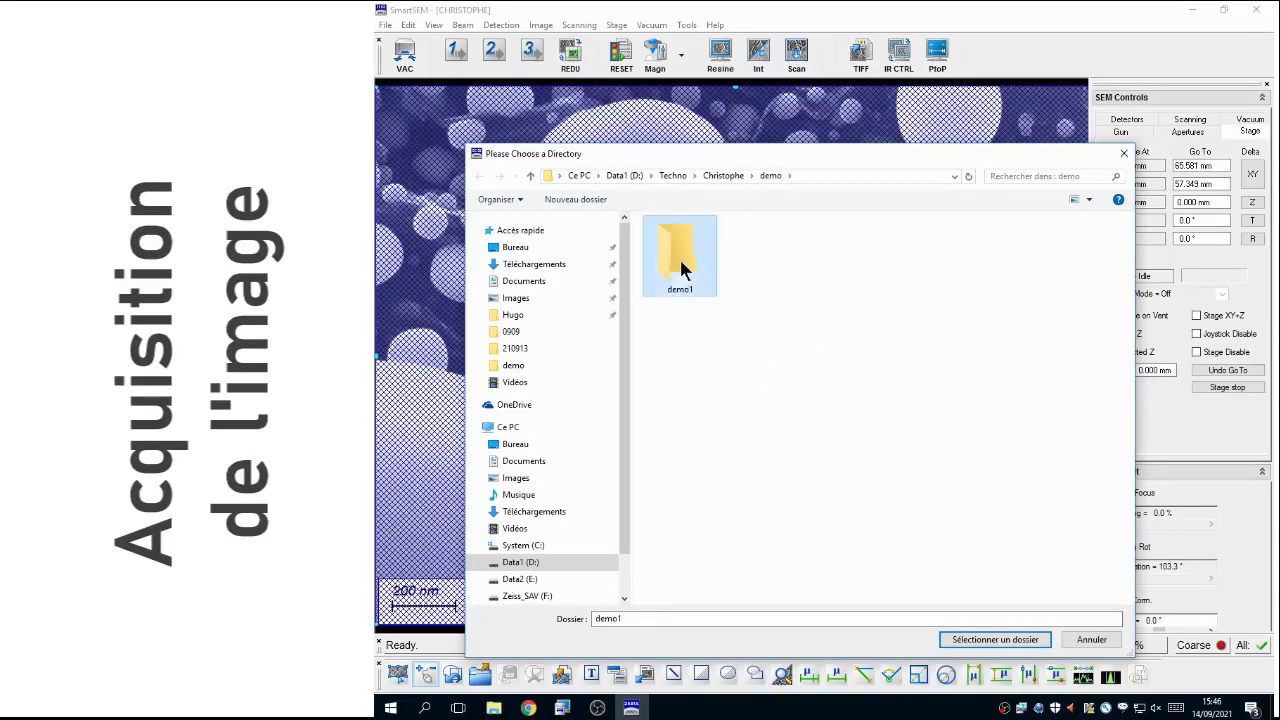
{"action": "left_click", "coordinate": [994, 640]}
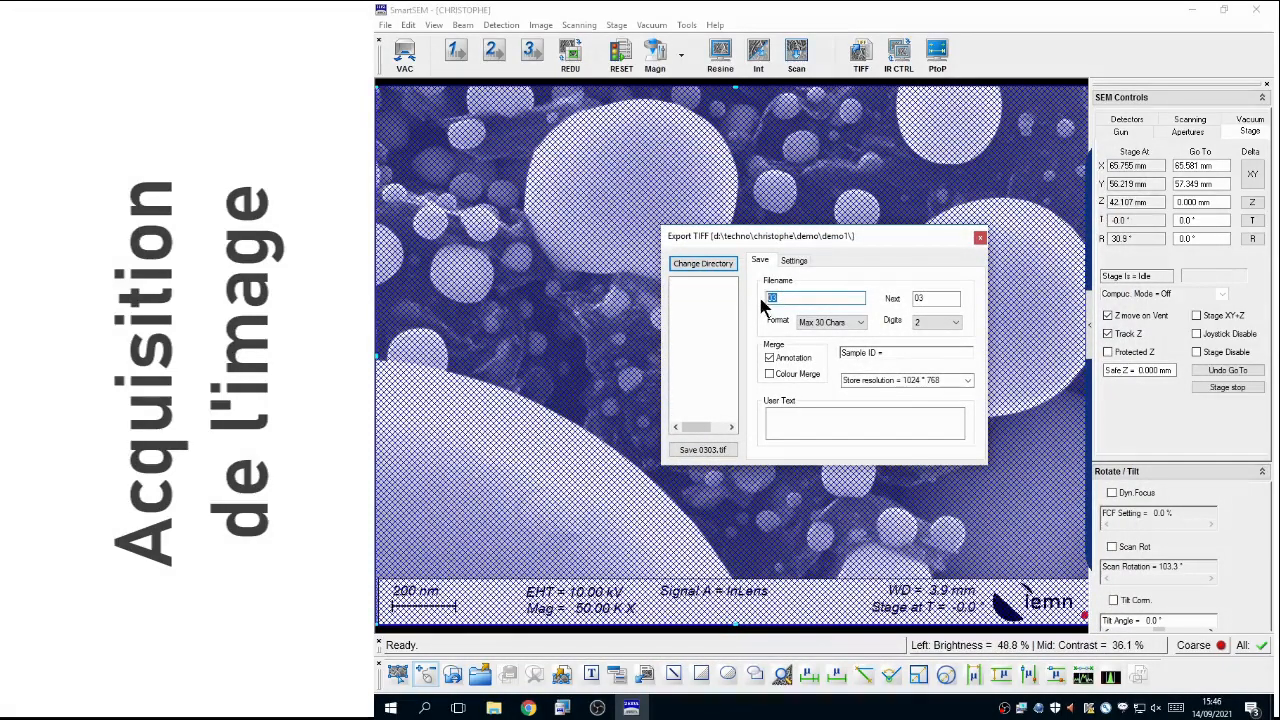
Step: Change the TIFF filename to 01 and save the image in the demo1 folder
{"action": "type", "text": "01"}
{"action": "double_click", "coordinate": [936, 298]}
{"action": "left_click", "coordinate": [716, 451]}
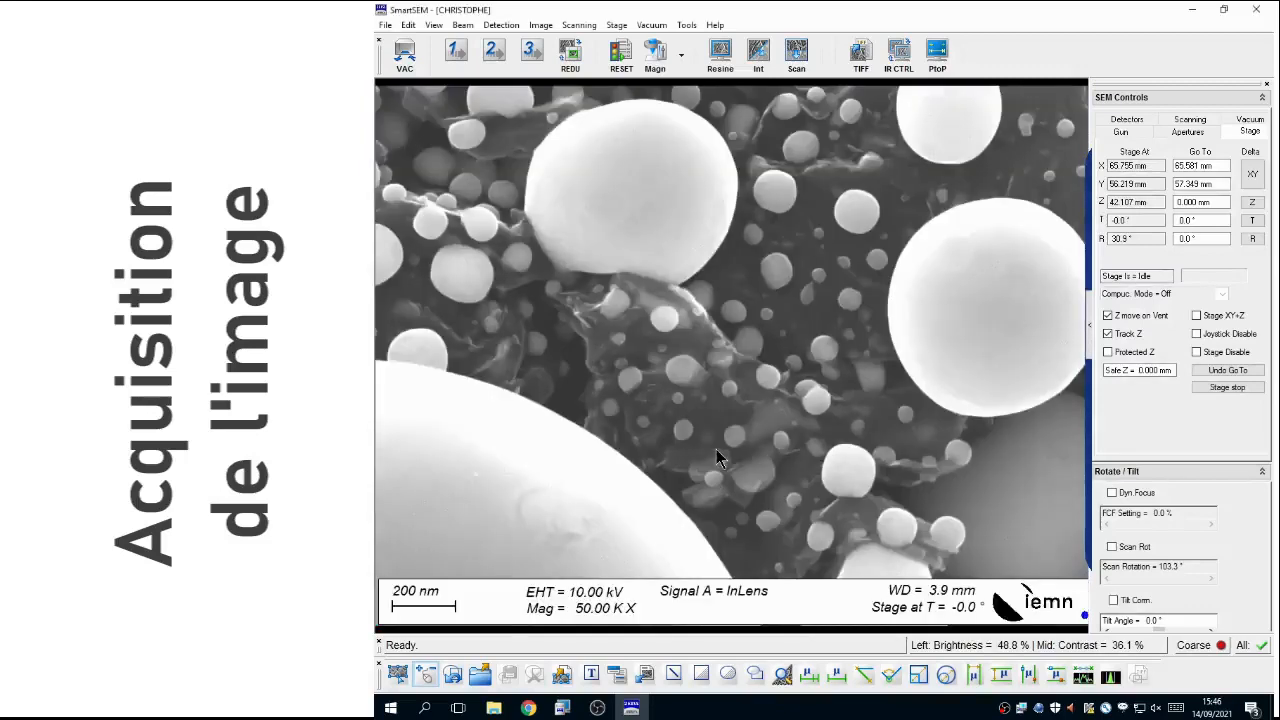
Step: Open the Image Gallery and move its window into view to check the saved images
{"action": "left_click", "coordinate": [540, 25]}
{"action": "left_click", "coordinate": [606, 184]}
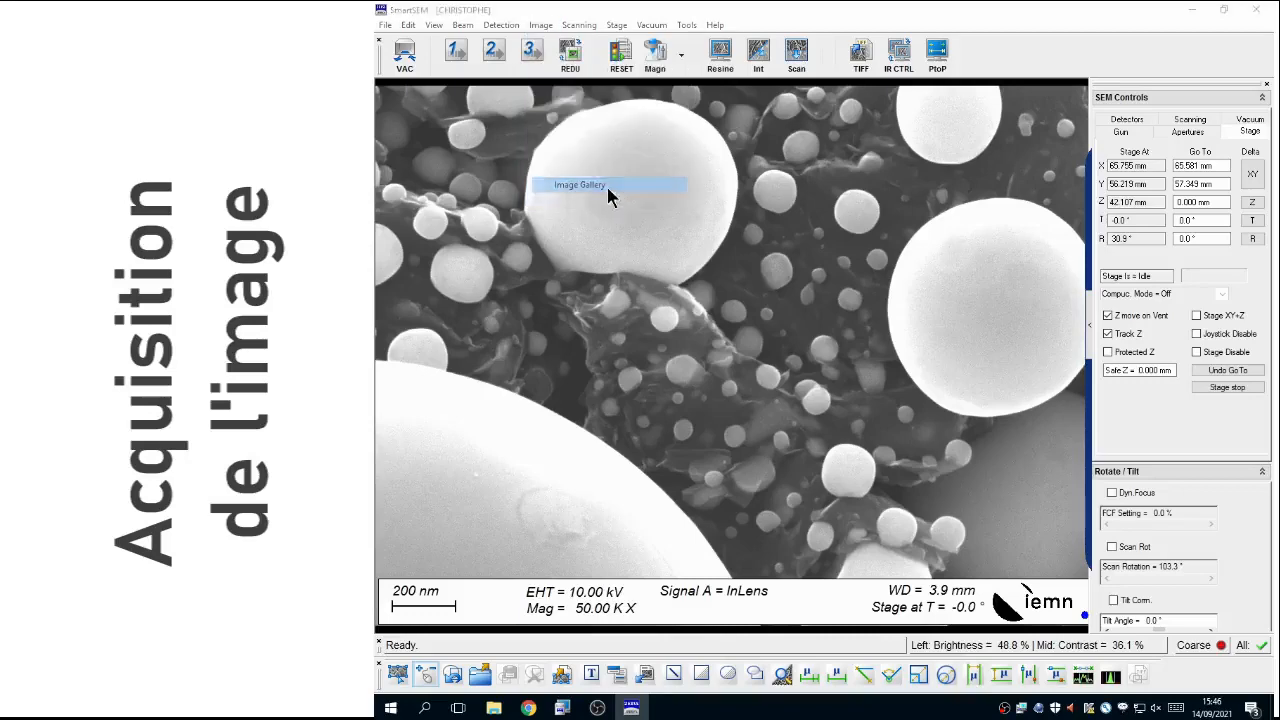
{"action": "left_click_drag", "start_coordinate": [1278, 148], "coordinate": [873, 140]}
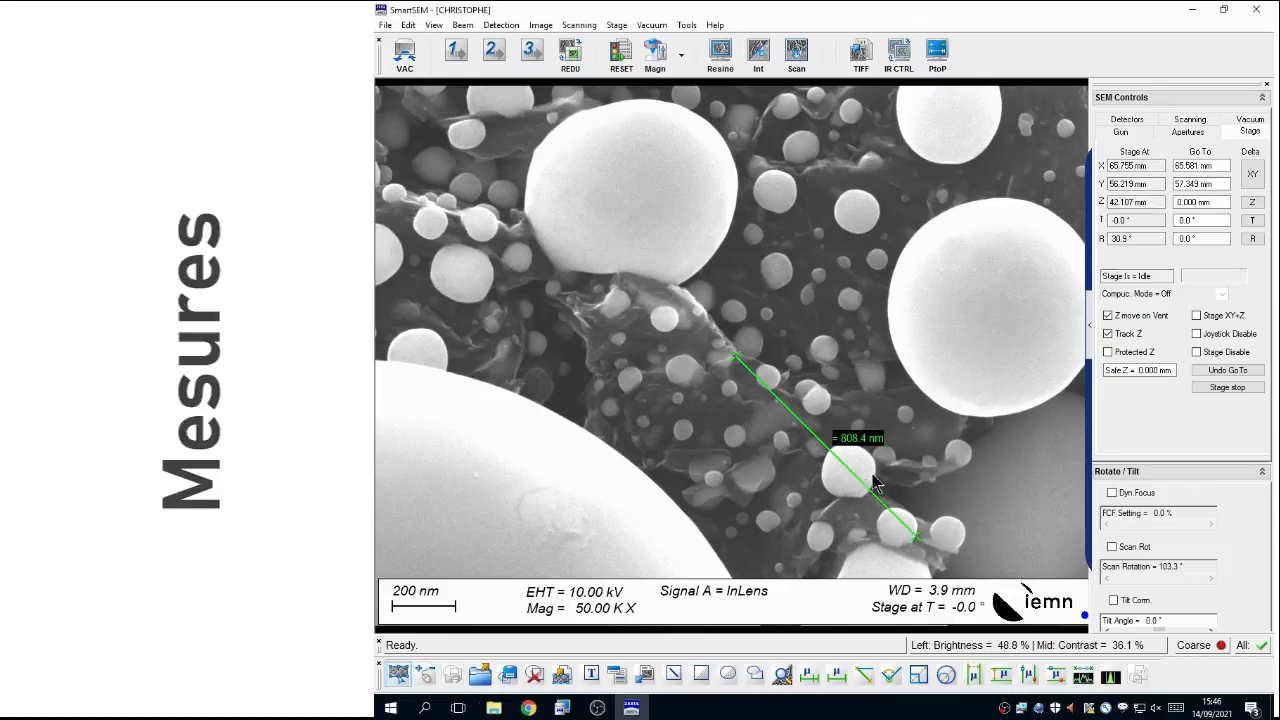
Step: Fit the point-to-point measurement line across the small sphere near the image centre, about 117 nm long, and add a second measurement line
{"action": "left_click_drag", "start_coordinate": [863, 481], "coordinate": [892, 381]}
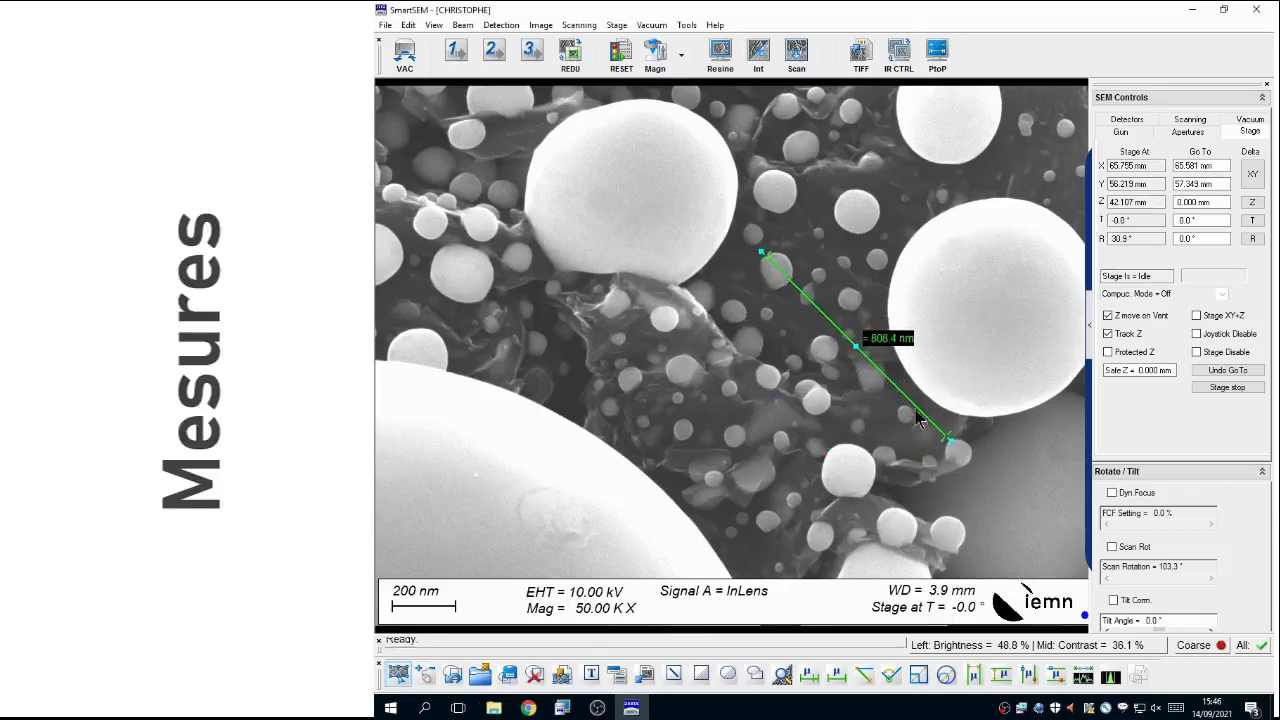
{"action": "left_click_drag", "start_coordinate": [950, 440], "coordinate": [787, 285]}
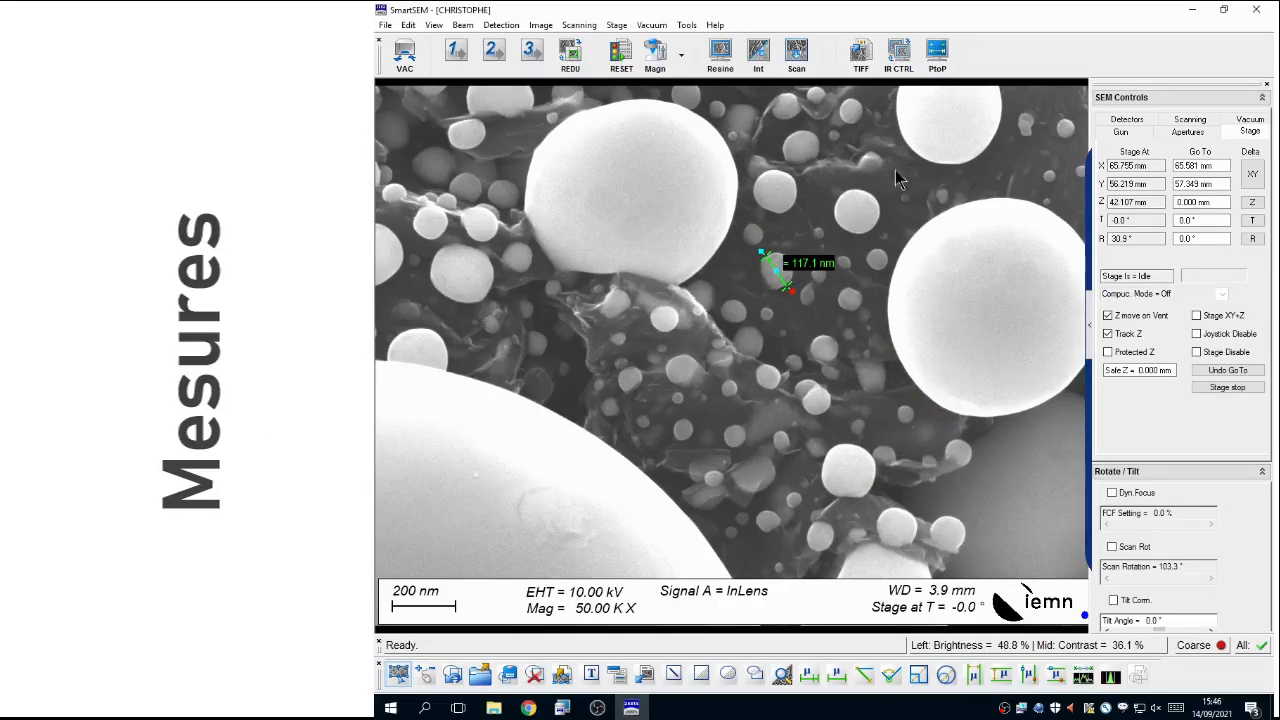
{"action": "left_click", "coordinate": [943, 50]}
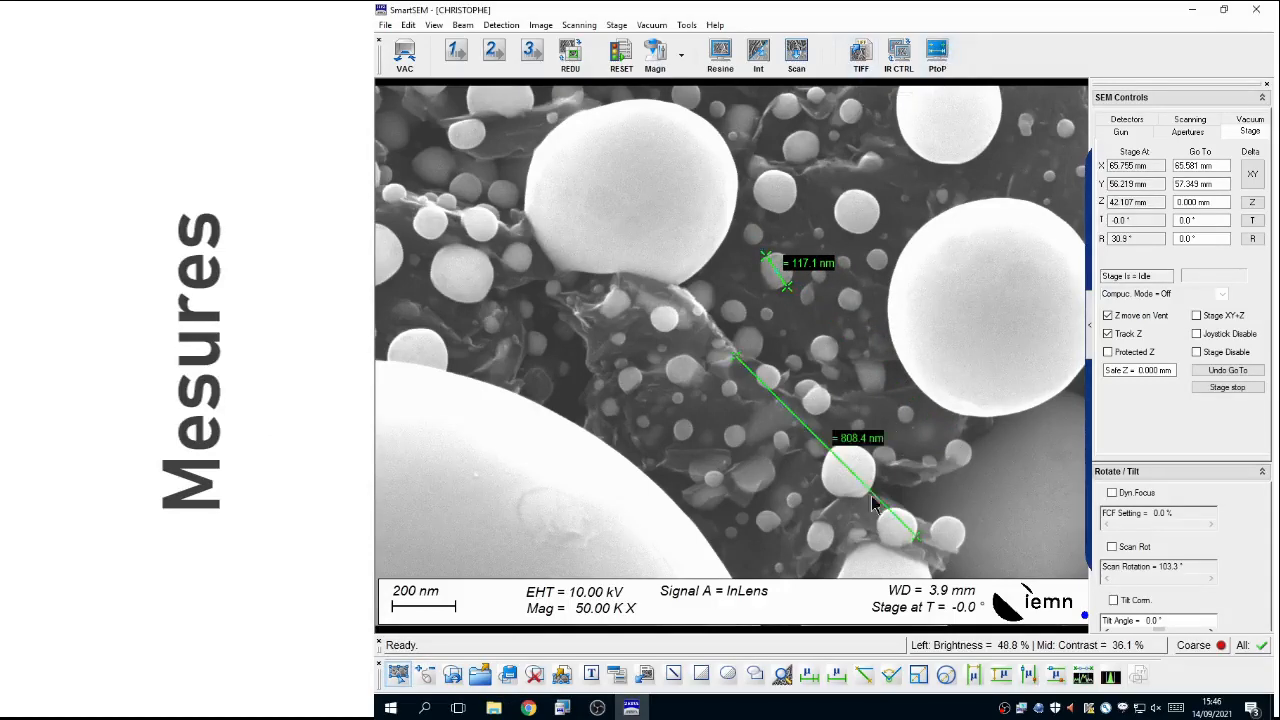
Step: Fit the second measurement line across the small sphere just below the image centre, about 96 nm long, and export the annotated image as TIFF
{"action": "left_click_drag", "start_coordinate": [868, 495], "coordinate": [800, 498]}
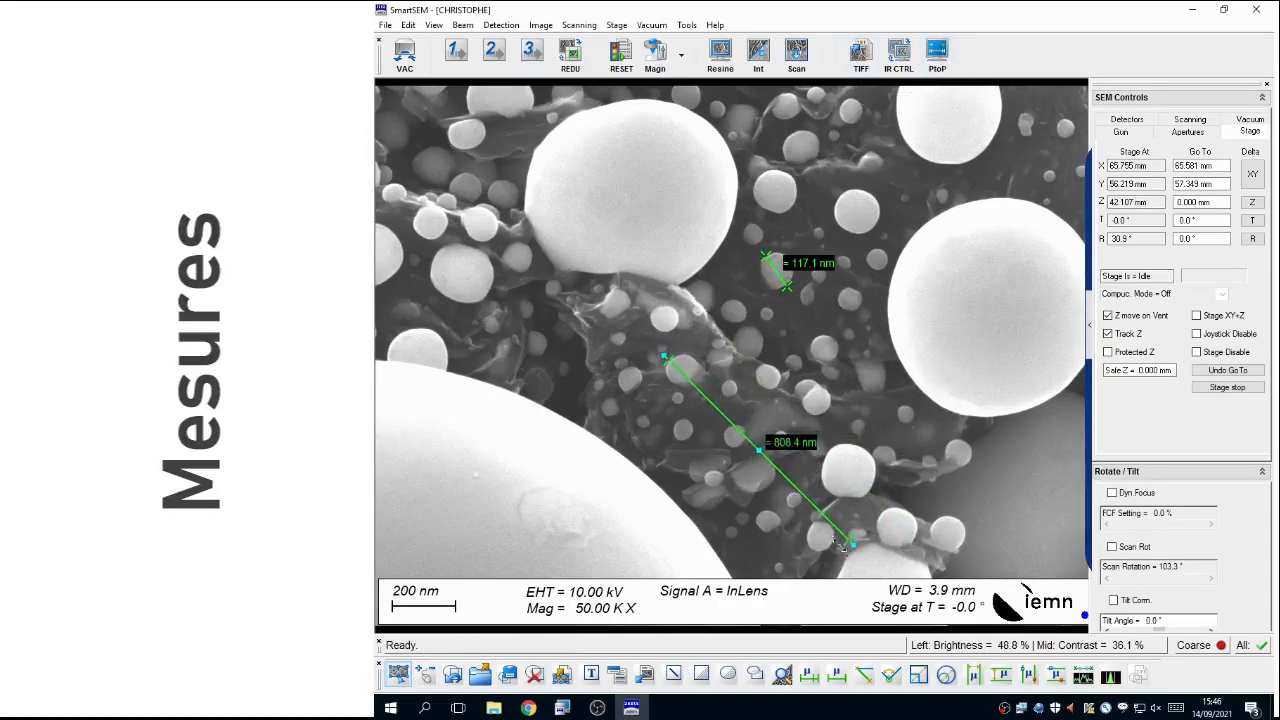
{"action": "left_click_drag", "start_coordinate": [853, 545], "coordinate": [693, 383]}
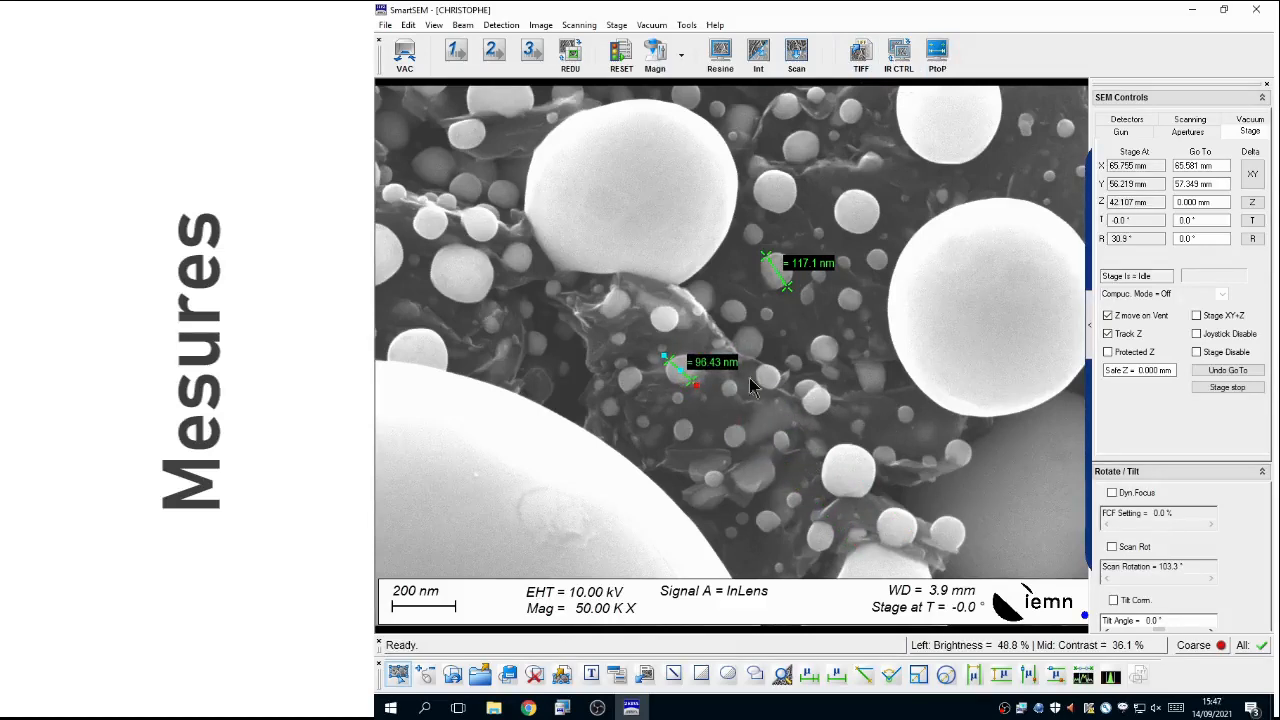
{"action": "left_click", "coordinate": [862, 55]}
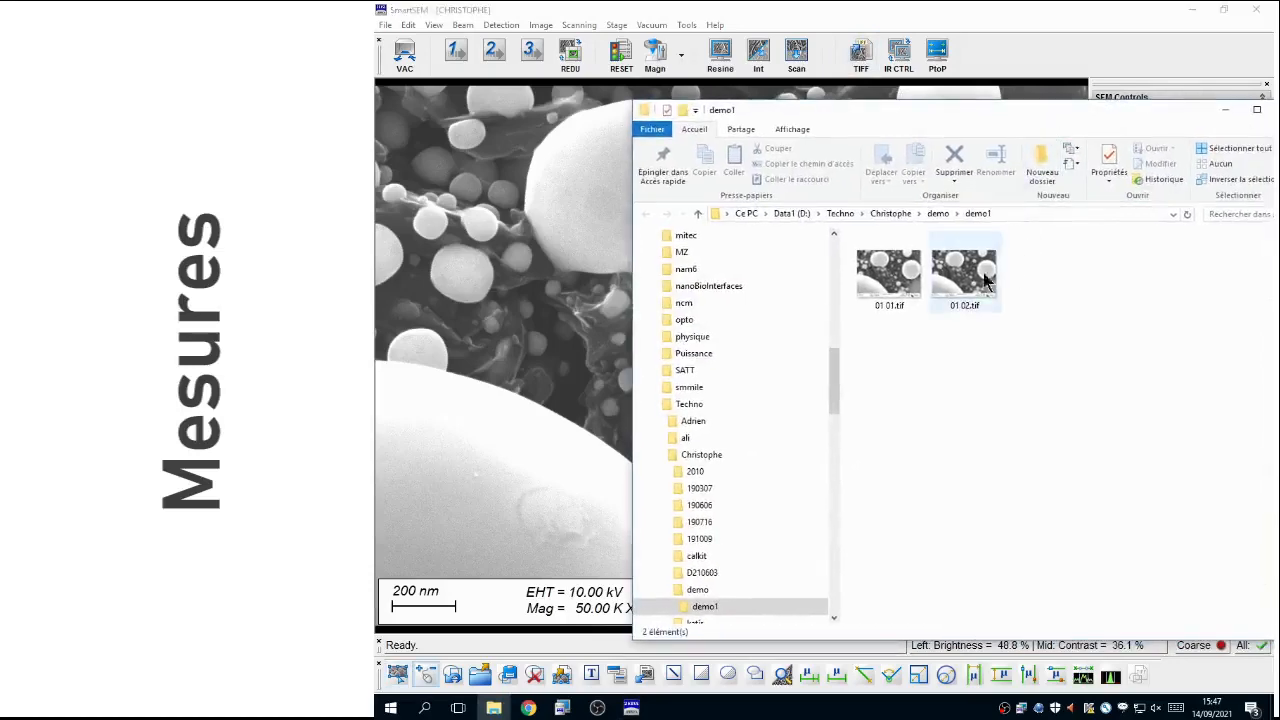
Step: View the exported image 01 02.tif from the demo1 folder and close the viewer and folder window
{"action": "left_click", "coordinate": [965, 288]}
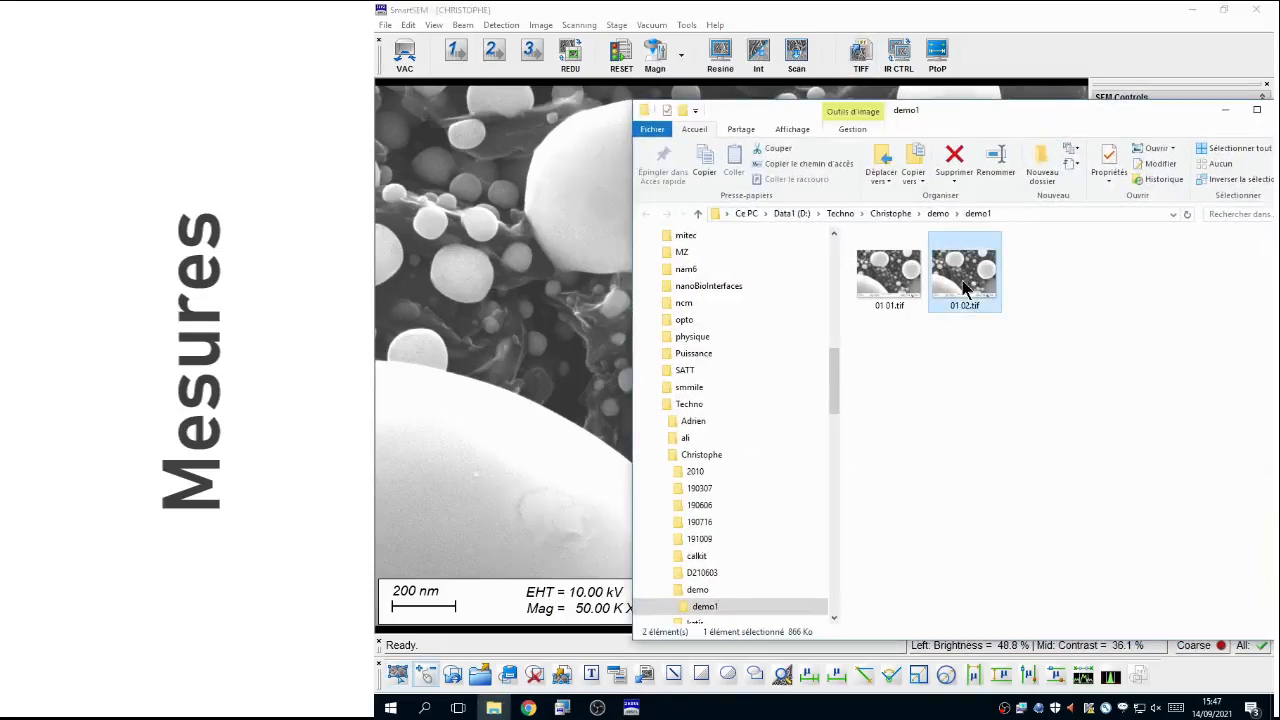
{"action": "double_click", "coordinate": [965, 288]}
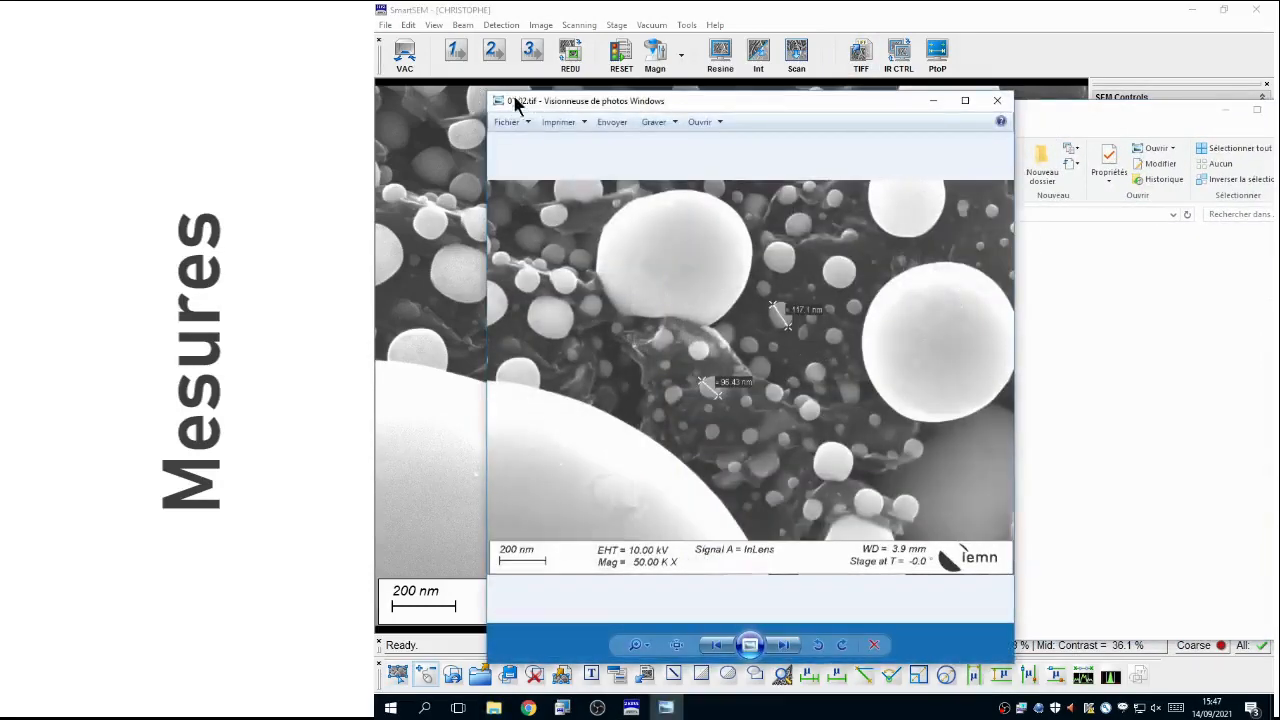
{"action": "left_click", "coordinate": [997, 100]}
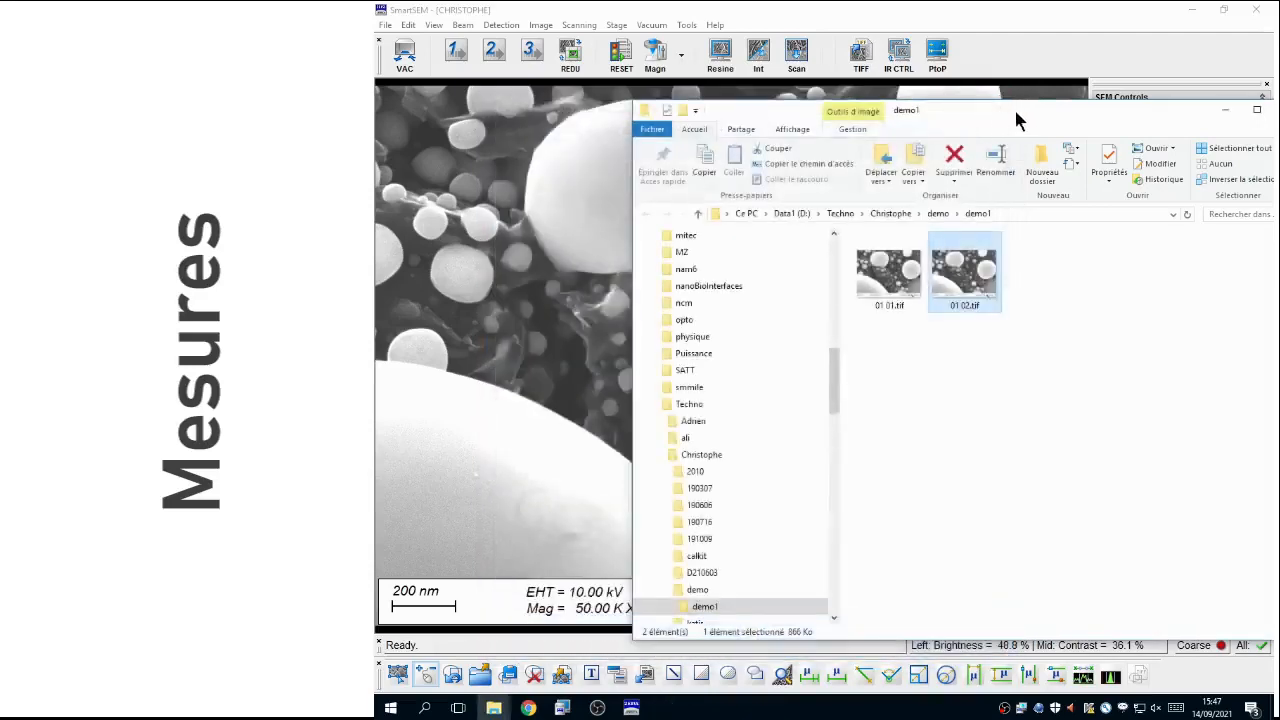
{"action": "left_click_drag", "start_coordinate": [1013, 107], "coordinate": [820, 120]}
{"action": "left_click", "coordinate": [1094, 112]}
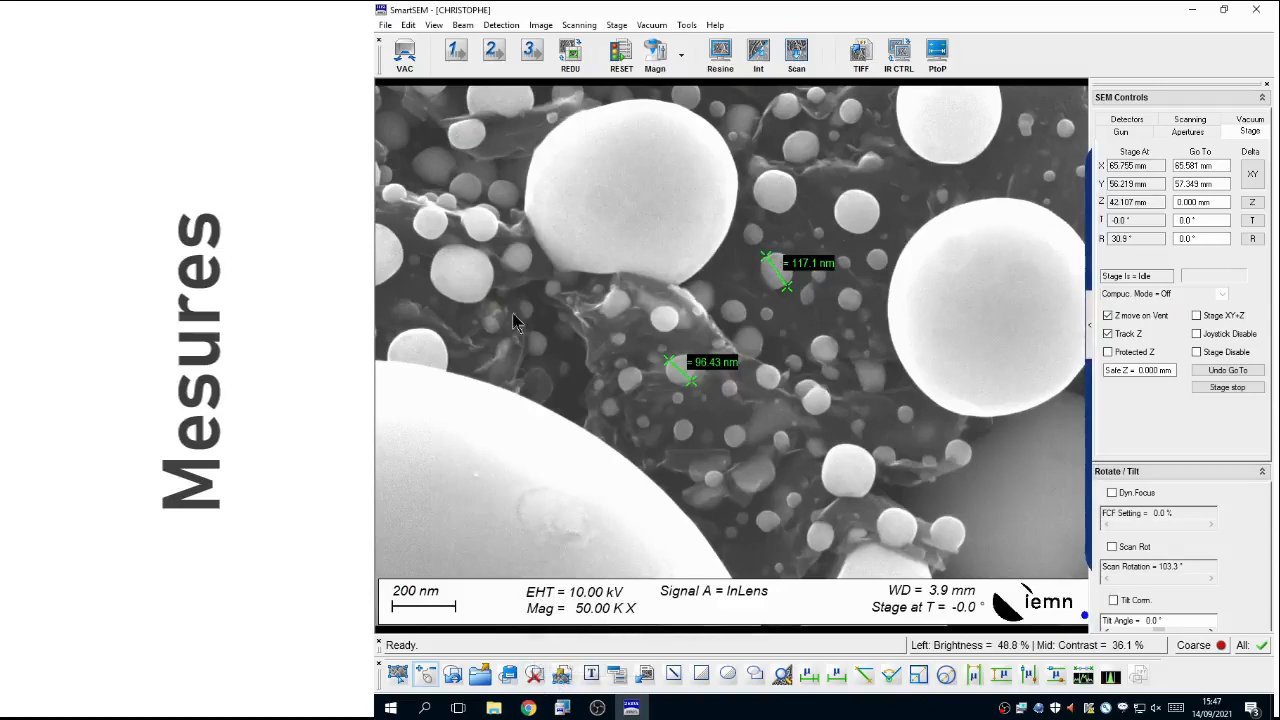
Step: Delete all annotation objects and resume live scanning with the Pix Avg 3/Cont Avg 4 preset
{"action": "left_click", "coordinate": [537, 676]}
{"action": "left_click", "coordinate": [812, 408]}
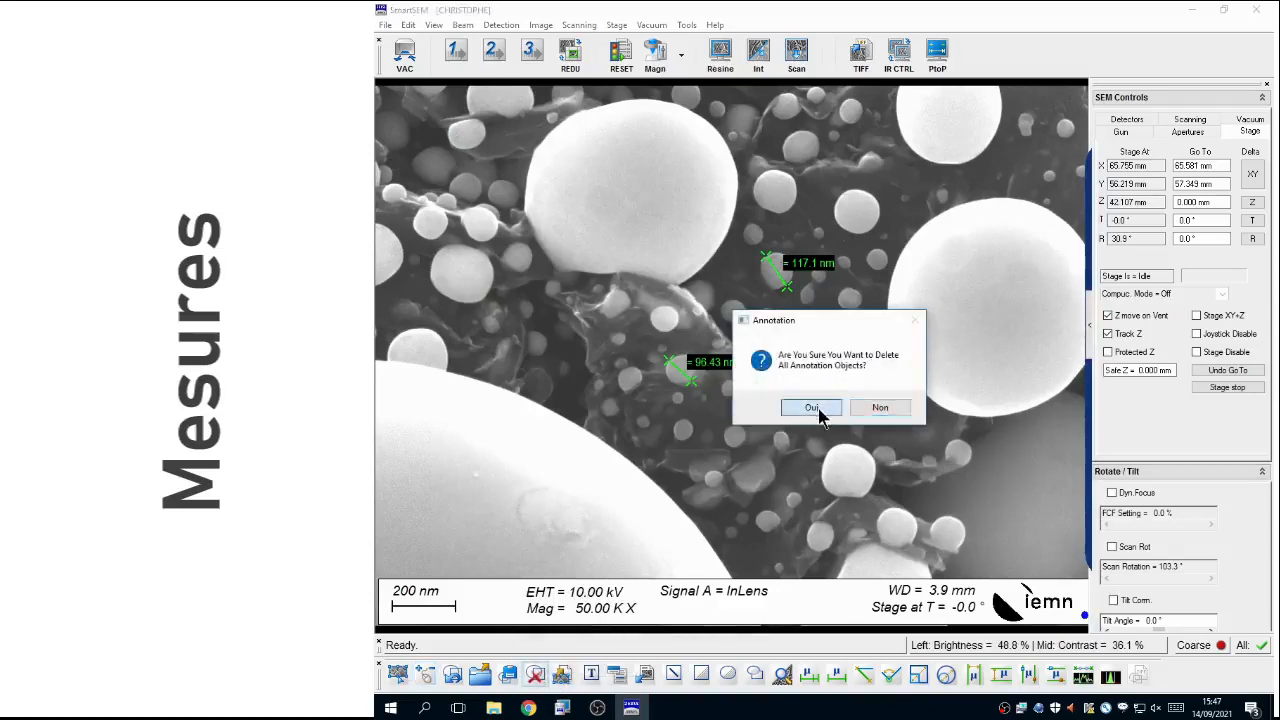
{"action": "left_click", "coordinate": [496, 54]}
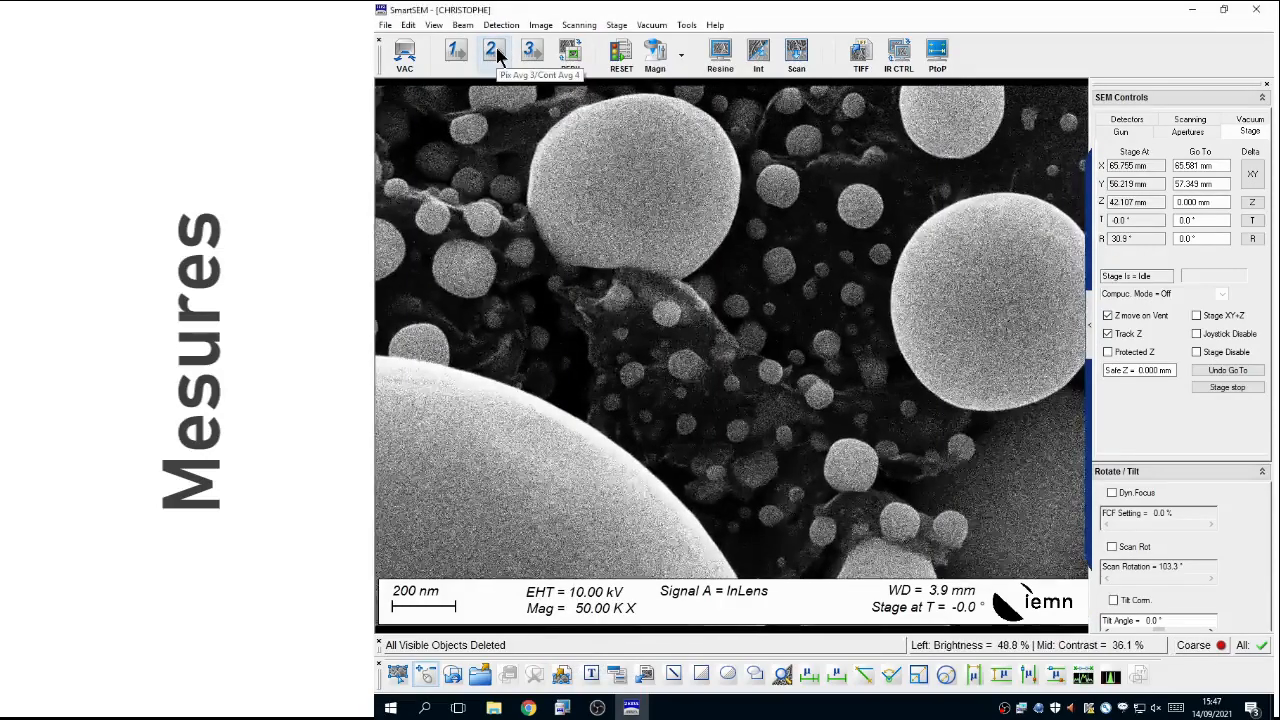
Step: Test how a point-to-point measurement line rescales on the live image at about 30K magnification, and delete the annotation
{"action": "left_click", "coordinate": [941, 60]}
{"action": "left_click_drag", "start_coordinate": [723, 343], "coordinate": [695, 240]}
{"action": "left_click_drag", "start_coordinate": [837, 477], "coordinate": [880, 428]}
{"action": "scroll", "coordinate": [745, 476], "scroll_direction": "down", "scroll_amount": 2}
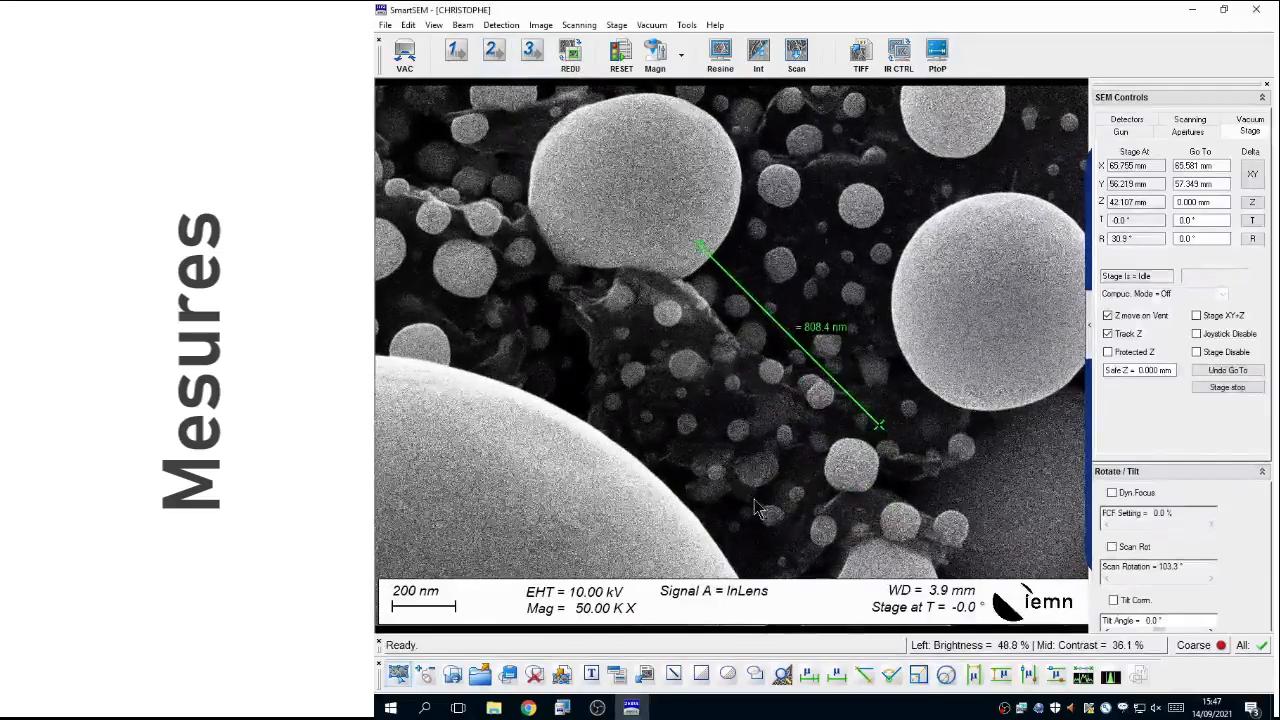
{"action": "scroll", "coordinate": [757, 509], "scroll_direction": "down", "scroll_amount": 5}
{"action": "scroll", "coordinate": [800, 440], "scroll_direction": "up", "scroll_amount": 4}
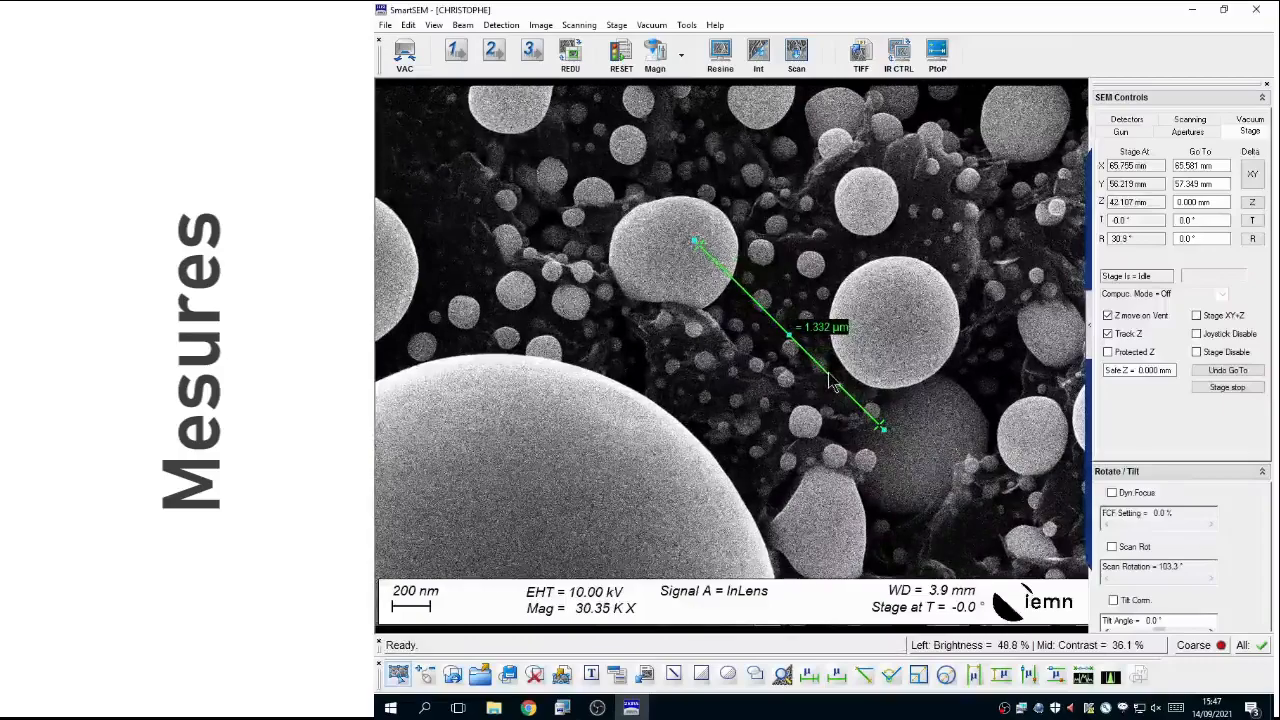
{"action": "left_click", "coordinate": [535, 675]}
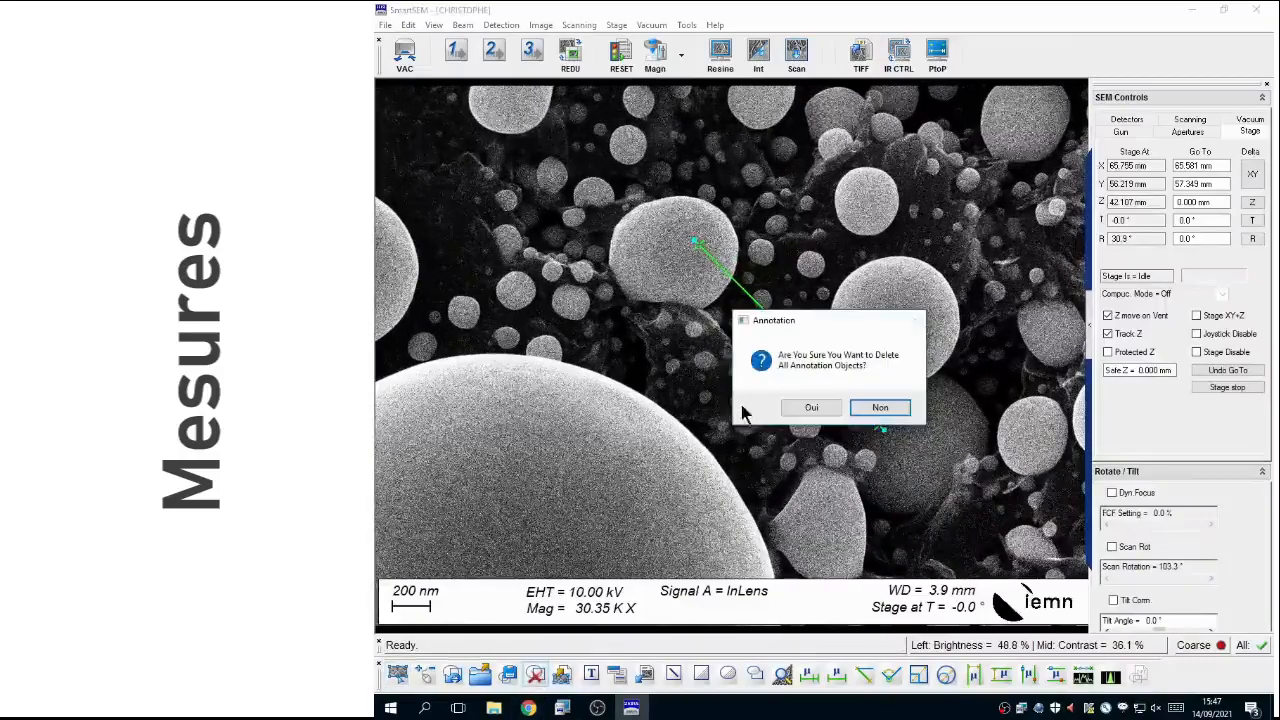
{"action": "left_click", "coordinate": [811, 408]}
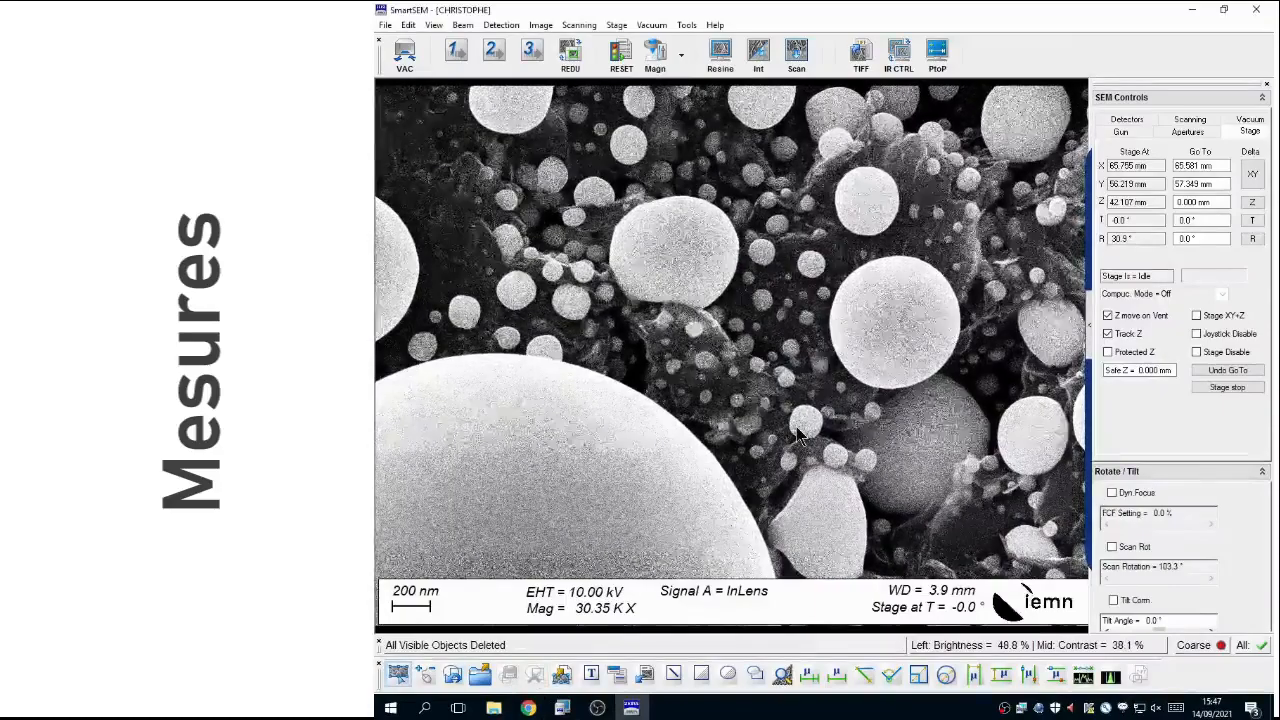
Step: Raise the magnification to about 174K and start an integrated scan of the image
{"action": "scroll", "coordinate": [798, 432], "scroll_direction": "up", "scroll_amount": 5}
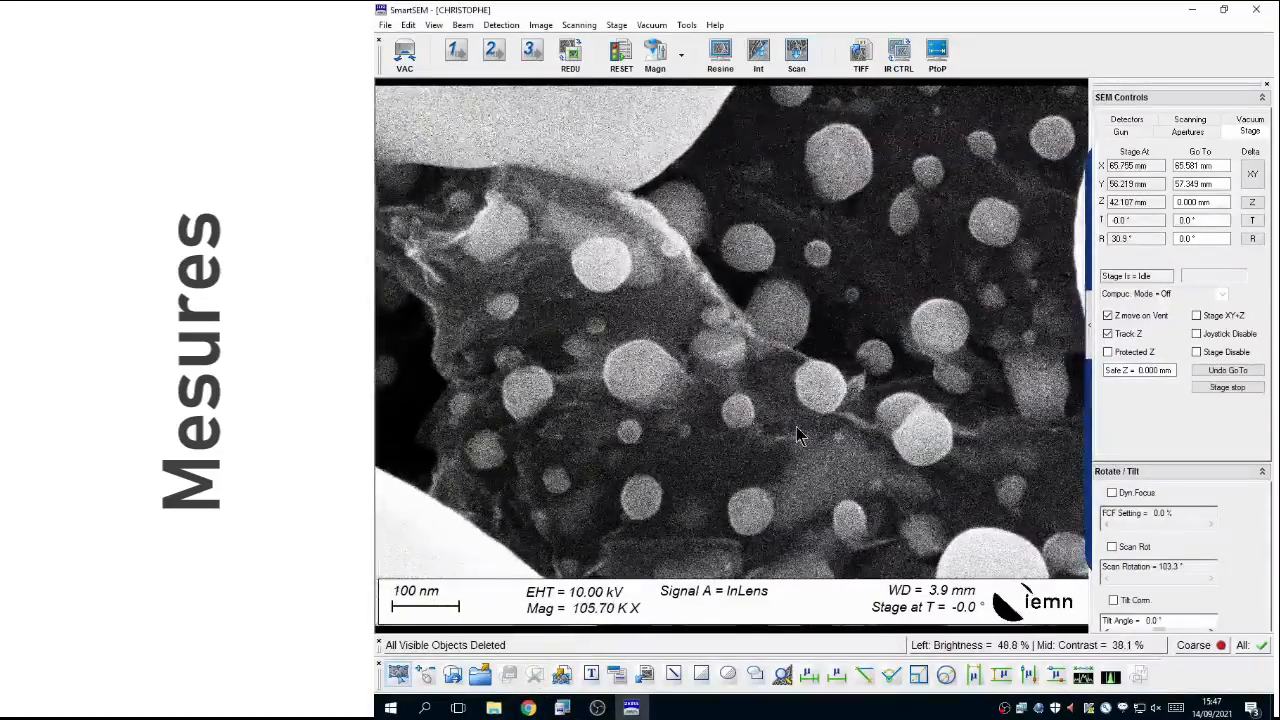
{"action": "scroll", "coordinate": [797, 434], "scroll_direction": "up", "scroll_amount": 3}
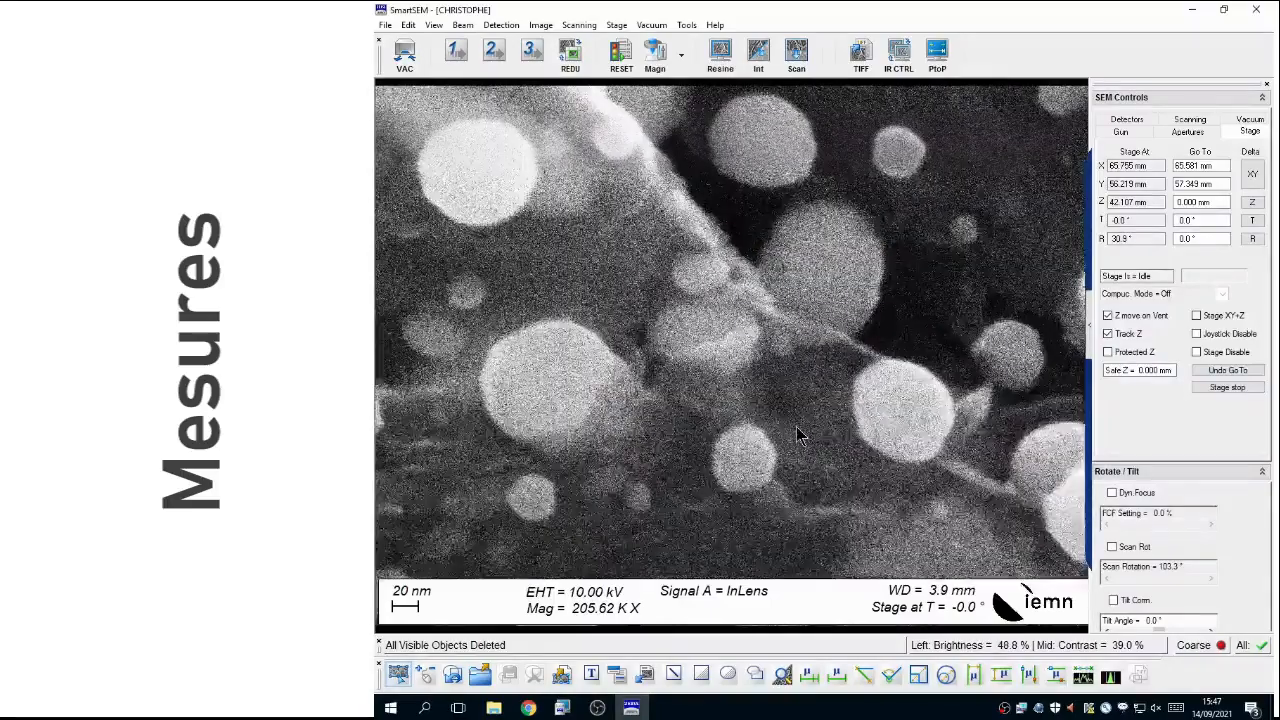
{"action": "left_click", "coordinate": [796, 50]}
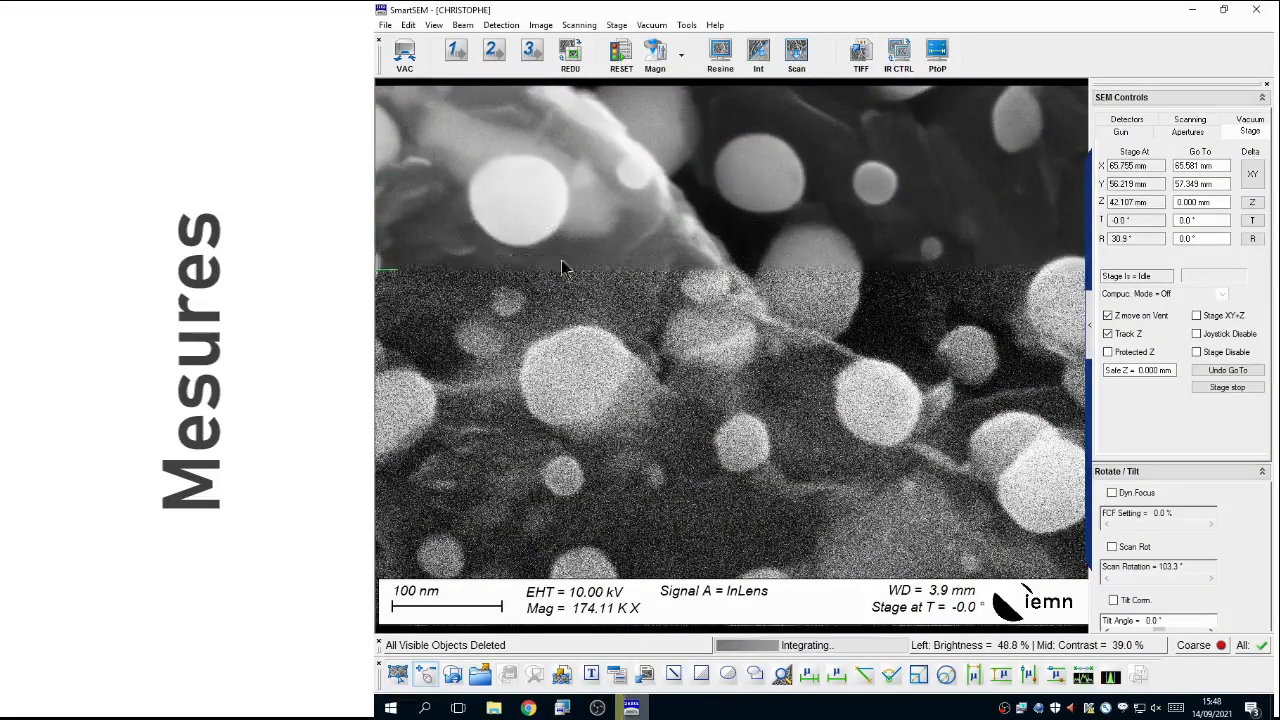
Step: Place a point-to-point measurement line about 39 nm long across the small sphere in the upper part of the image
{"action": "left_click", "coordinate": [938, 55]}
{"action": "left_click_drag", "start_coordinate": [878, 498], "coordinate": [942, 306]}
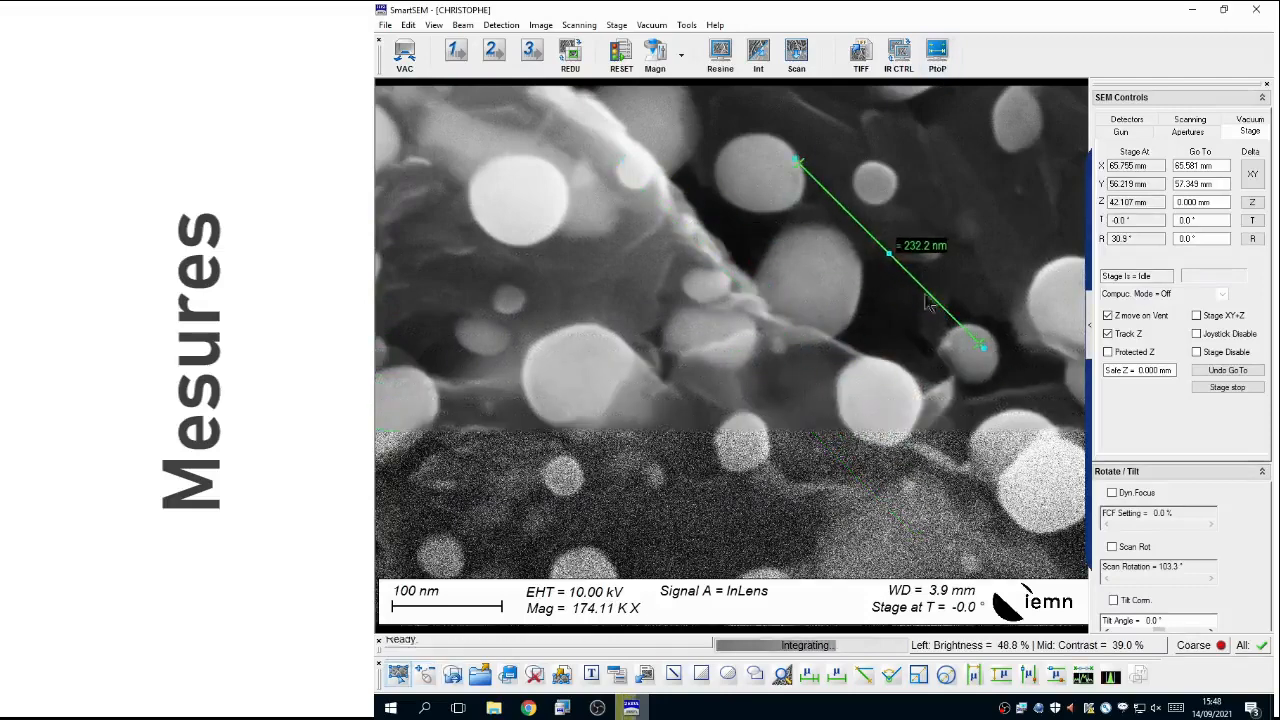
{"action": "mouse_move", "coordinate": [794, 156]}
{"action": "left_mouse_down"}
{"action": "mouse_move", "coordinate": [930, 221]}
{"action": "mouse_move", "coordinate": [855, 165]}
{"action": "mouse_move", "coordinate": [898, 195]}
{"action": "left_mouse_up"}
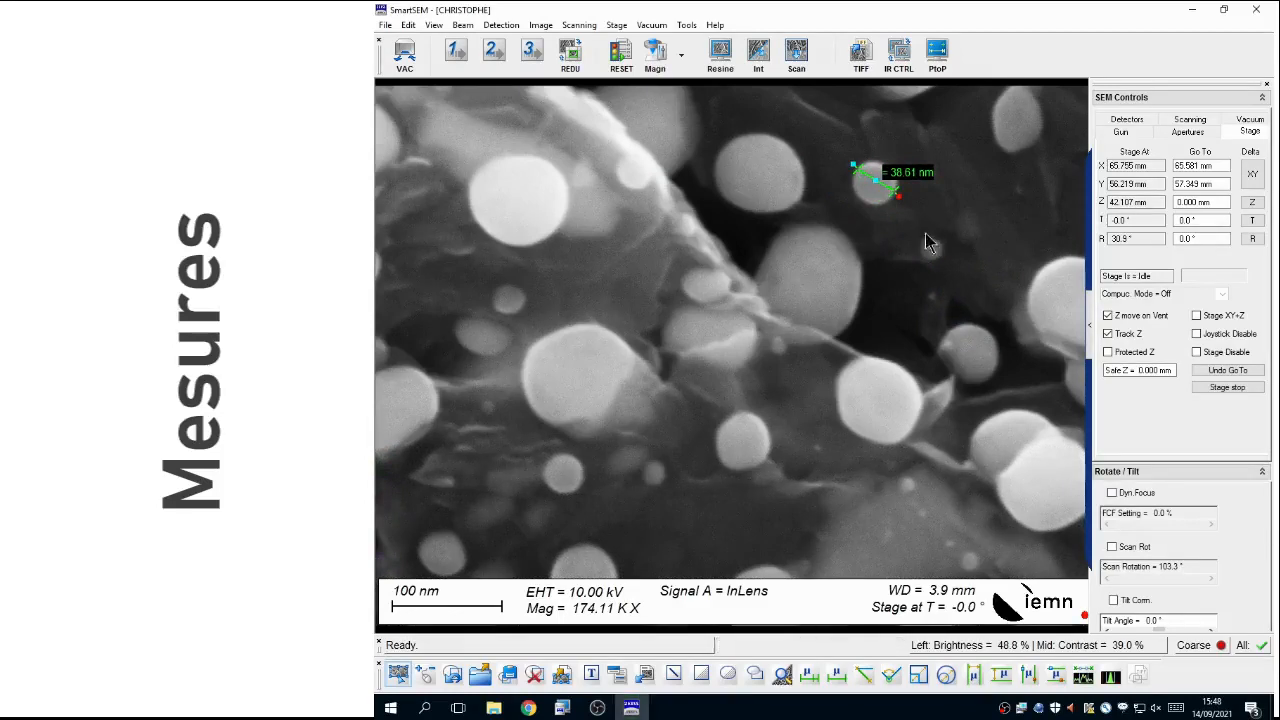
Step: Add a two-line width measurement about 21 nm wide around the tiny sphere below the first one, and place its label beneath it
{"action": "left_click", "coordinate": [1024, 676]}
{"action": "left_click_drag", "start_coordinate": [820, 286], "coordinate": [924, 268]}
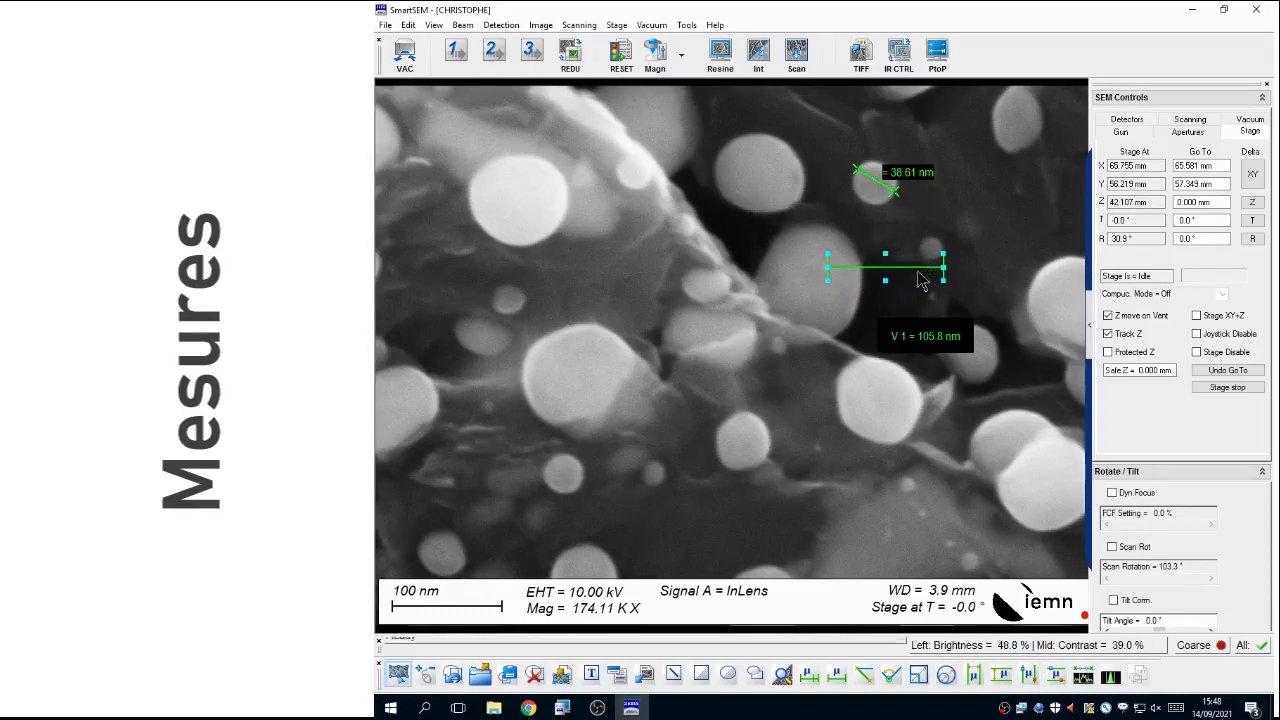
{"action": "left_click_drag", "start_coordinate": [826, 267], "coordinate": [931, 394]}
{"action": "left_click_drag", "start_coordinate": [927, 338], "coordinate": [953, 434]}
Step: Add a circular diameter measurement of about 93 nm around the bright upper-left sphere and move its label up beside it
{"action": "left_click", "coordinate": [947, 676]}
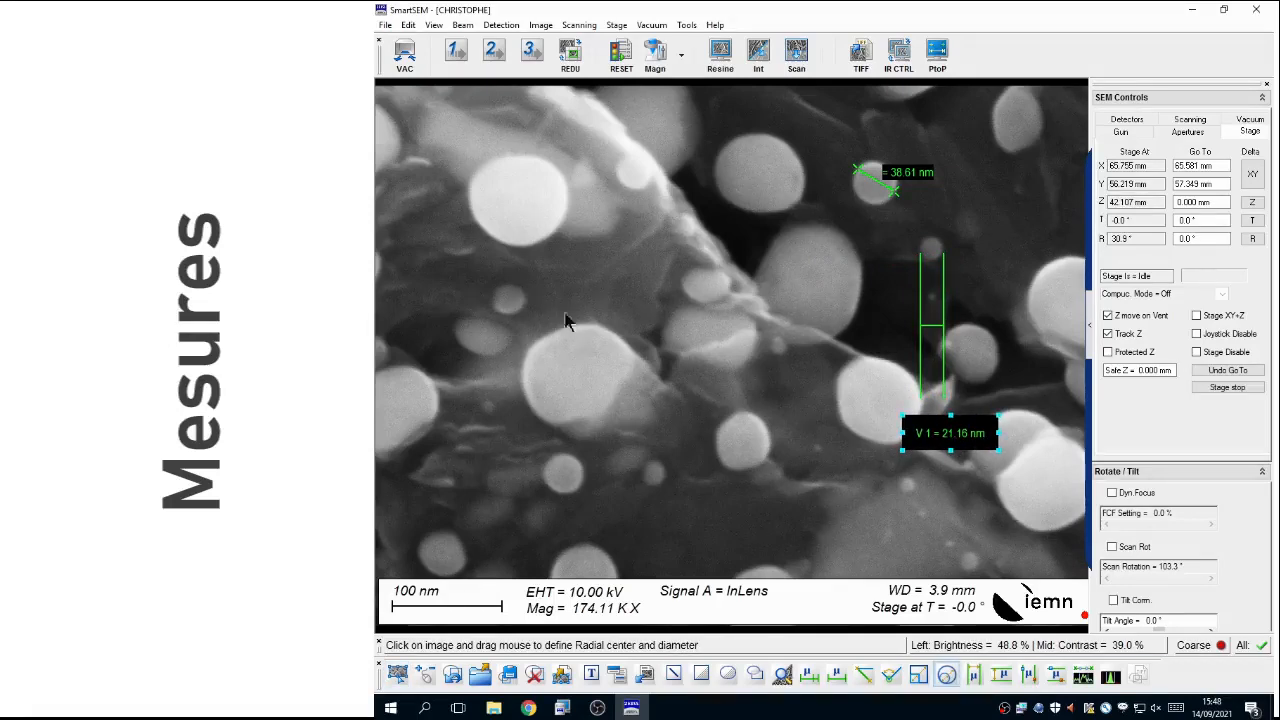
{"action": "mouse_move", "coordinate": [489, 163]}
{"action": "left_mouse_down"}
{"action": "mouse_move", "coordinate": [543, 211]}
{"action": "mouse_move", "coordinate": [469, 199]}
{"action": "mouse_move", "coordinate": [518, 202]}
{"action": "left_mouse_up"}
{"action": "left_click_drag", "start_coordinate": [600, 162], "coordinate": [618, 137]}
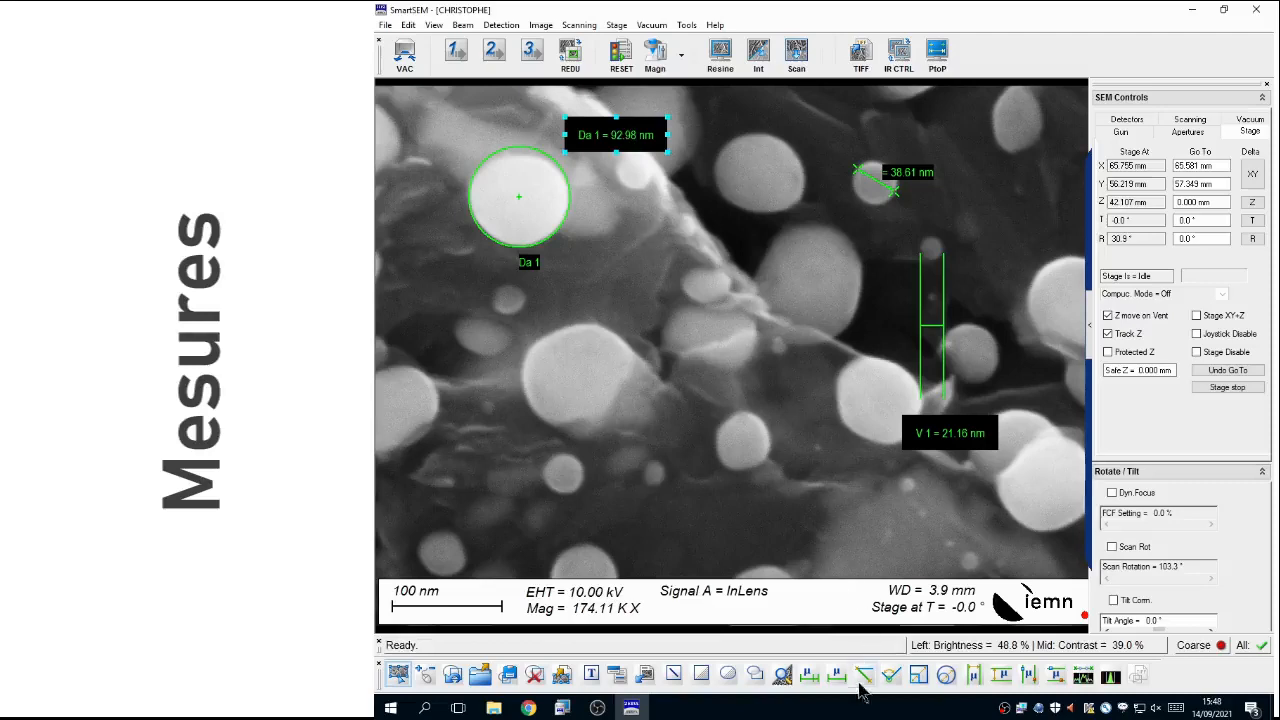
Step: Add an angle measurement of about 24° along the fine ridge near the image centre and export the annotated image as TIFF
{"action": "left_click", "coordinate": [890, 677]}
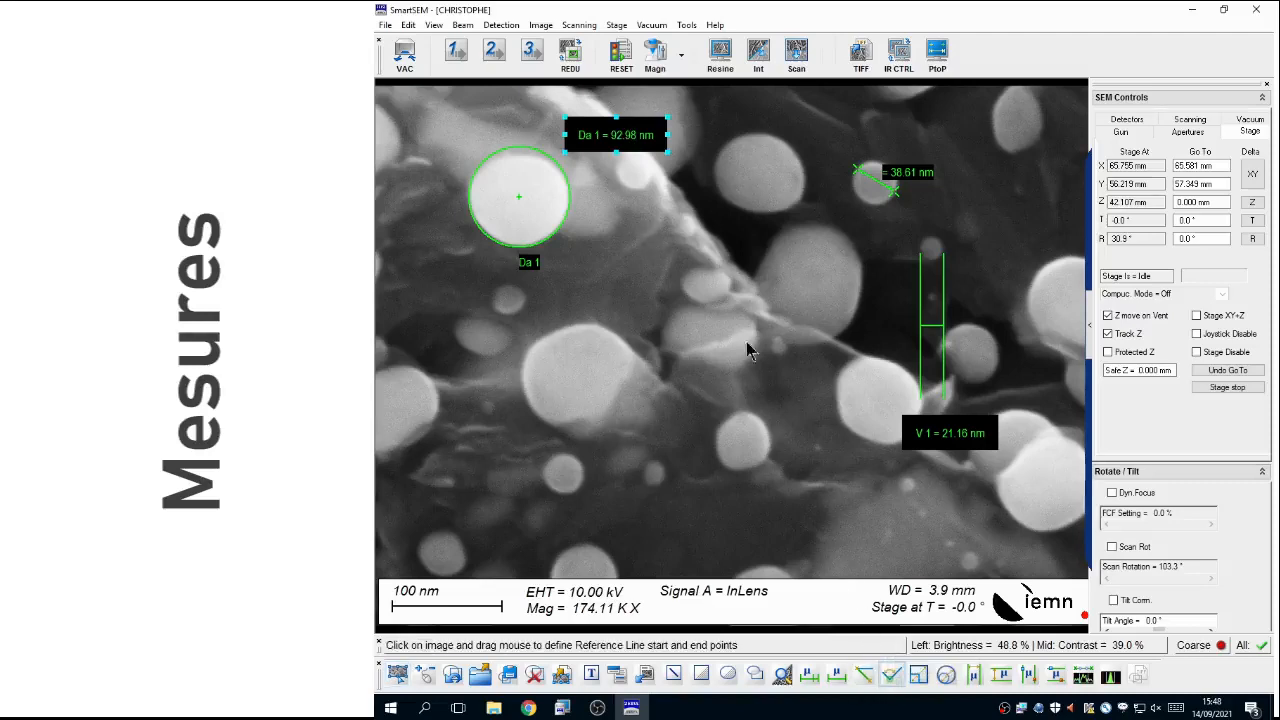
{"action": "mouse_move", "coordinate": [773, 314]}
{"action": "left_mouse_down"}
{"action": "mouse_move", "coordinate": [862, 354]}
{"action": "mouse_move", "coordinate": [730, 366]}
{"action": "mouse_move", "coordinate": [678, 319]}
{"action": "left_mouse_up"}
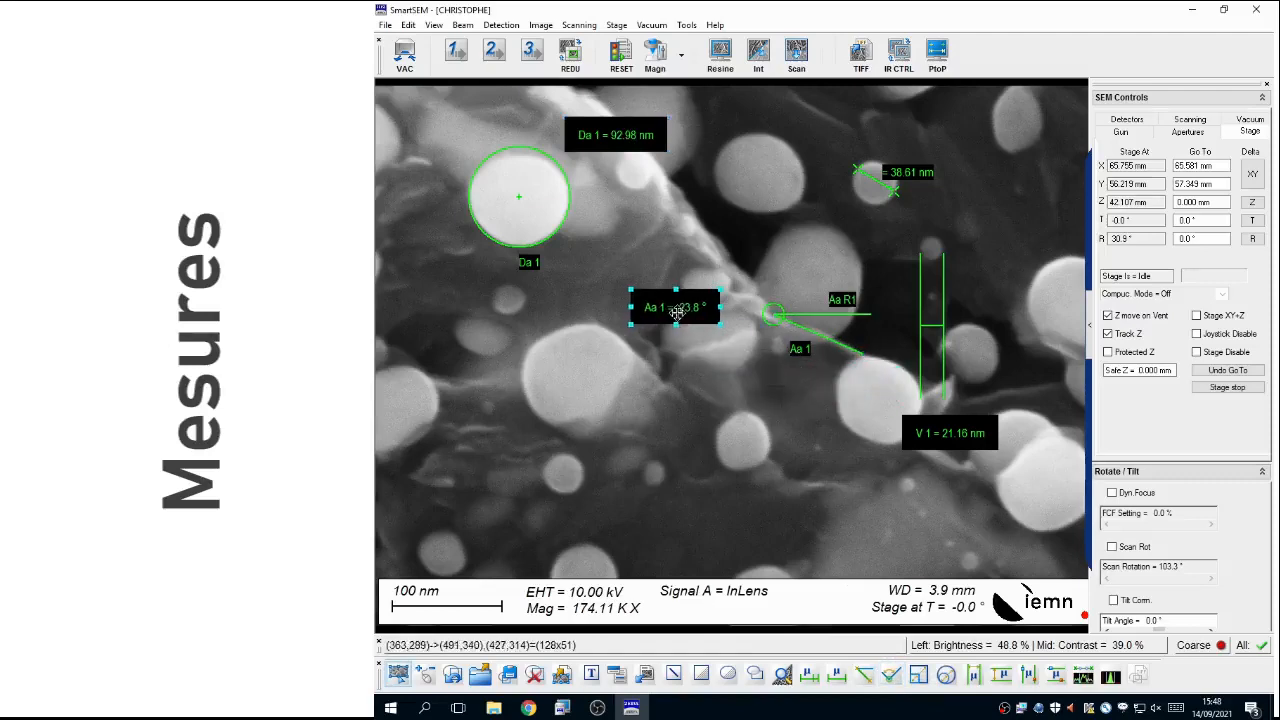
{"action": "left_click", "coordinate": [864, 58]}
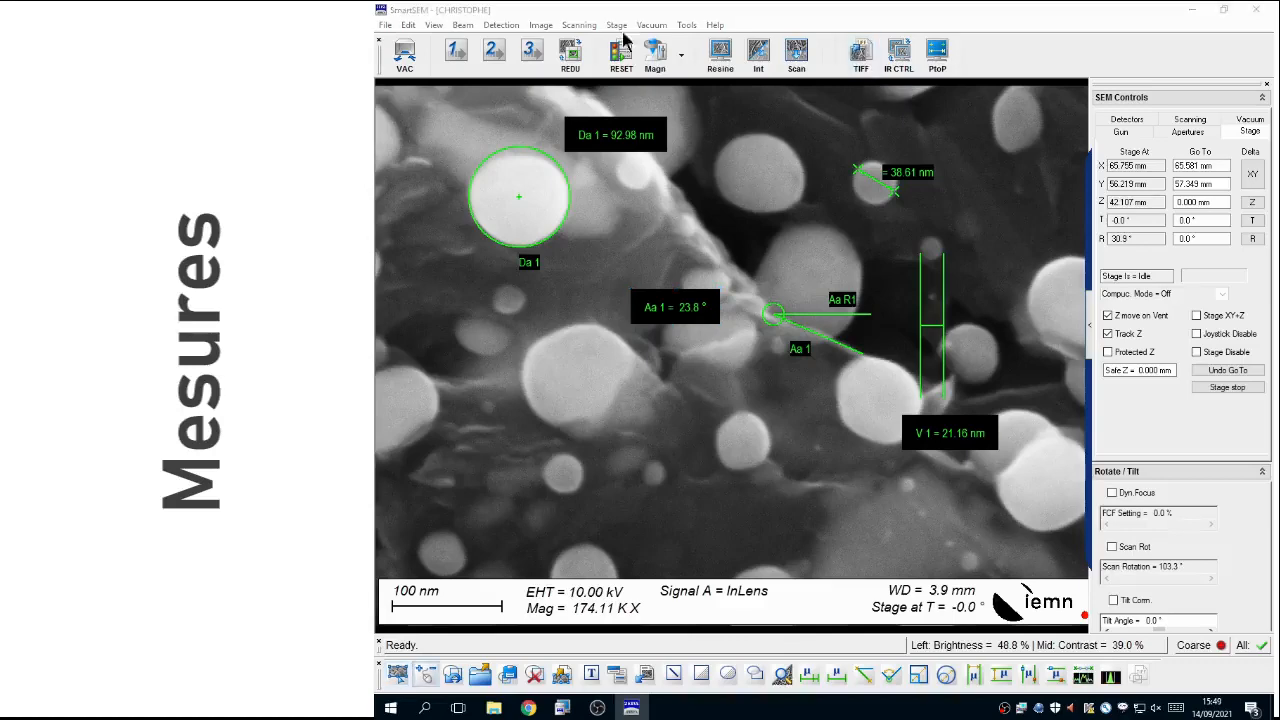
Step: Open the Image Gallery, view the exported image 01 03.tif, and close the viewer and folder window
{"action": "left_click", "coordinate": [539, 25]}
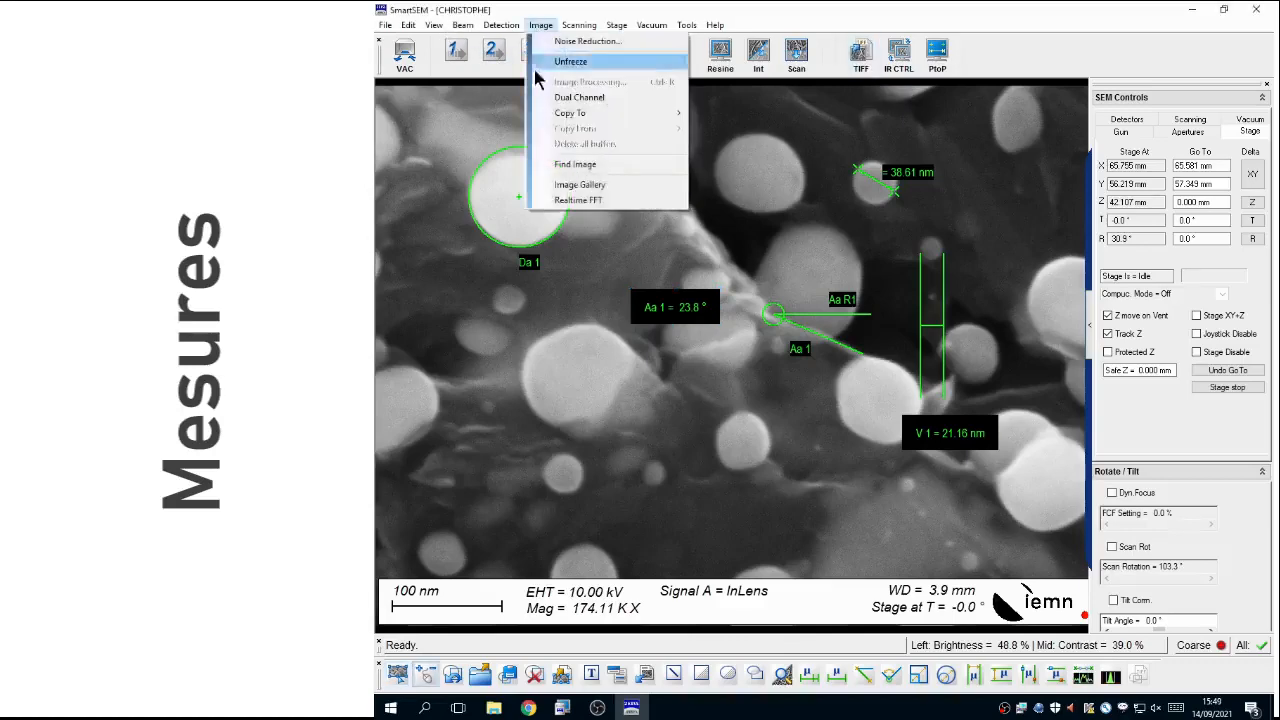
{"action": "left_click", "coordinate": [585, 184]}
{"action": "double_click", "coordinate": [850, 292]}
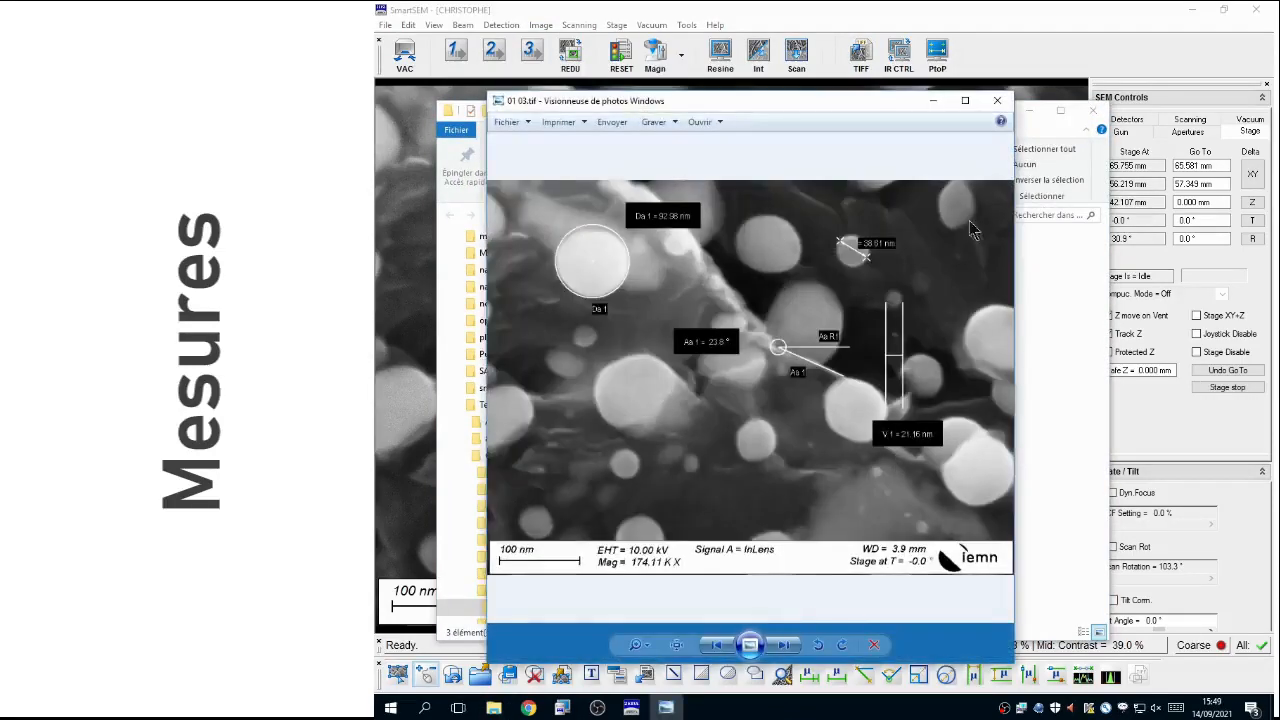
{"action": "left_click", "coordinate": [999, 102]}
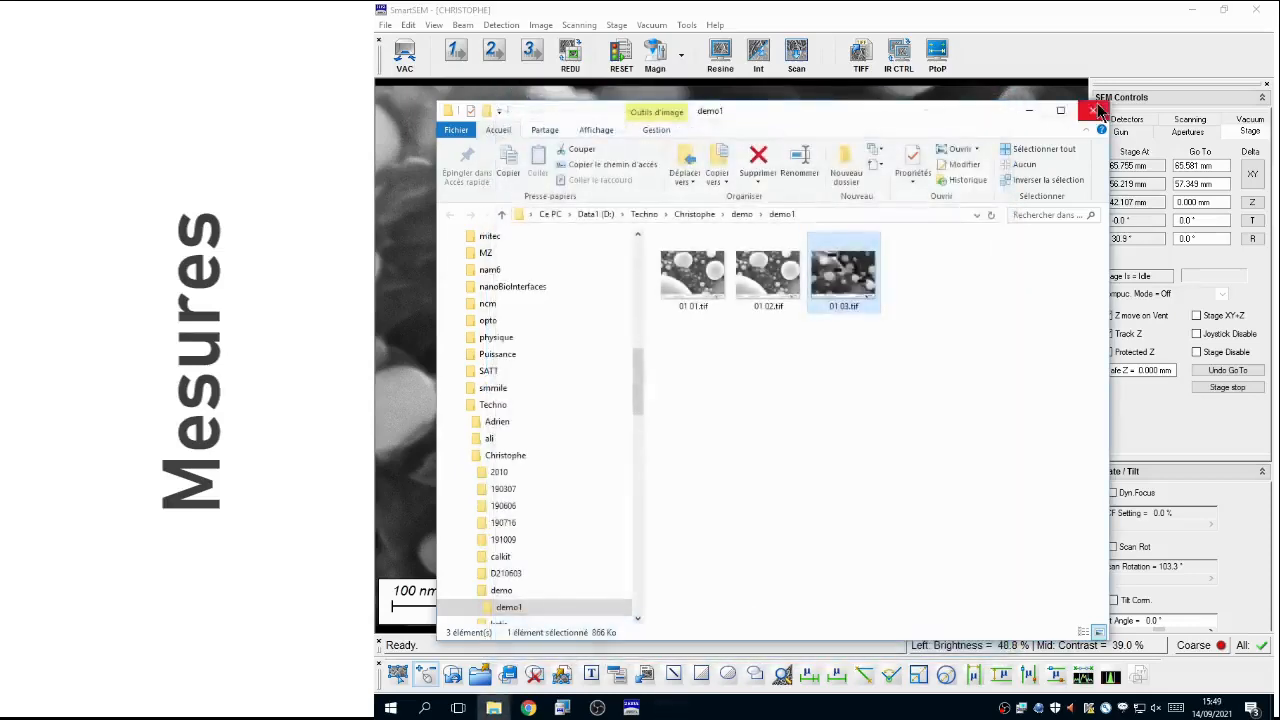
{"action": "left_click", "coordinate": [1096, 111]}
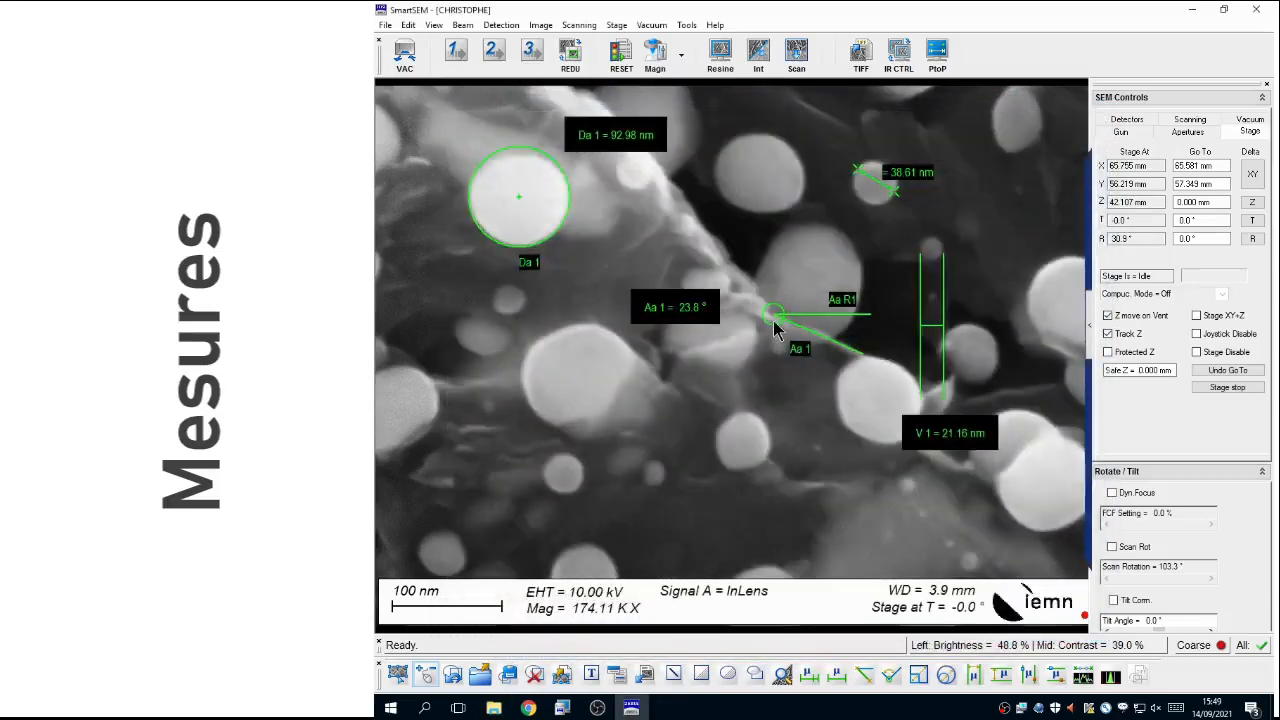
Step: Delete all measurement annotations from the exported view and restart the live scan with the Pix Avg 3/Cont Avg 4 preset
{"action": "left_click", "coordinate": [535, 676]}
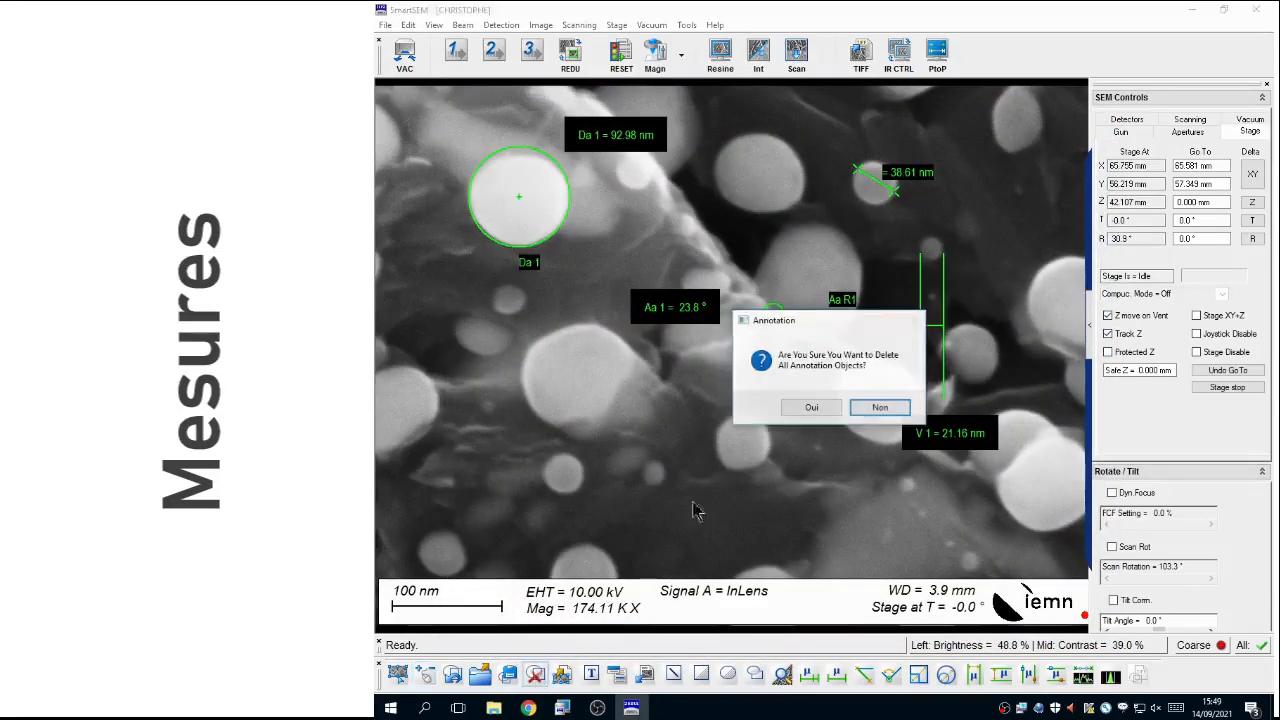
{"action": "left_click", "coordinate": [810, 411]}
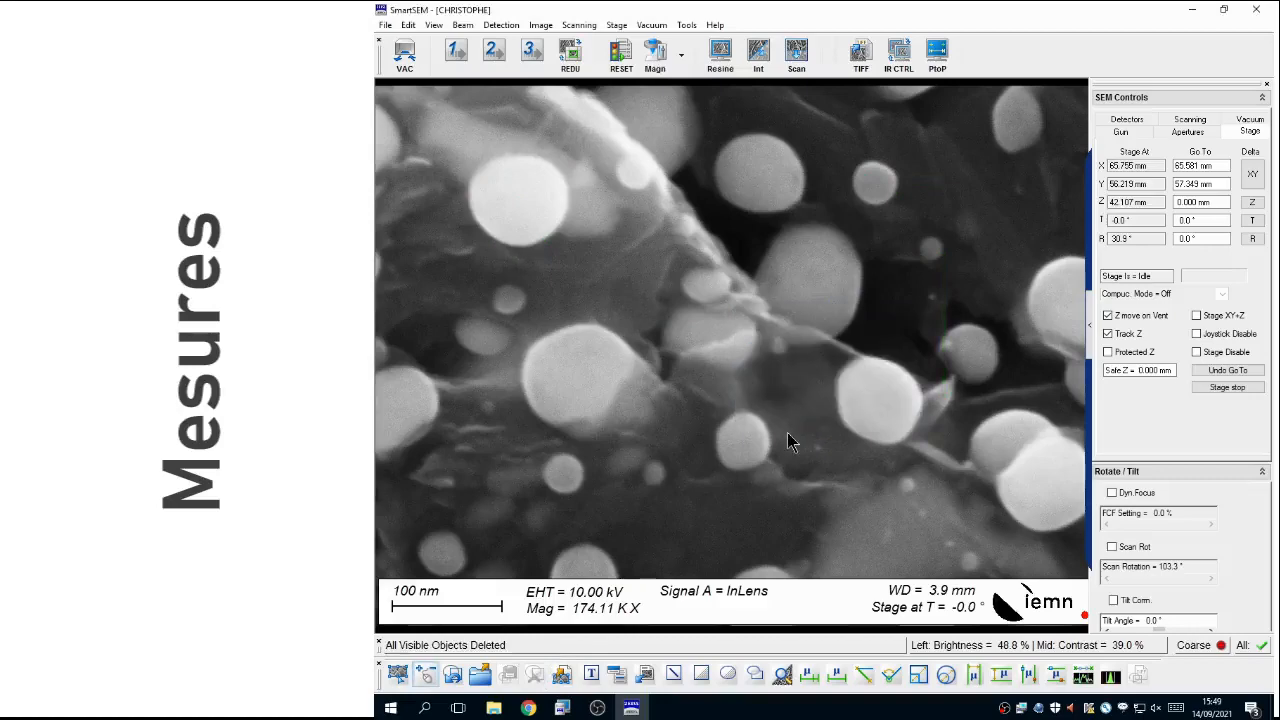
{"action": "left_click", "coordinate": [494, 55]}
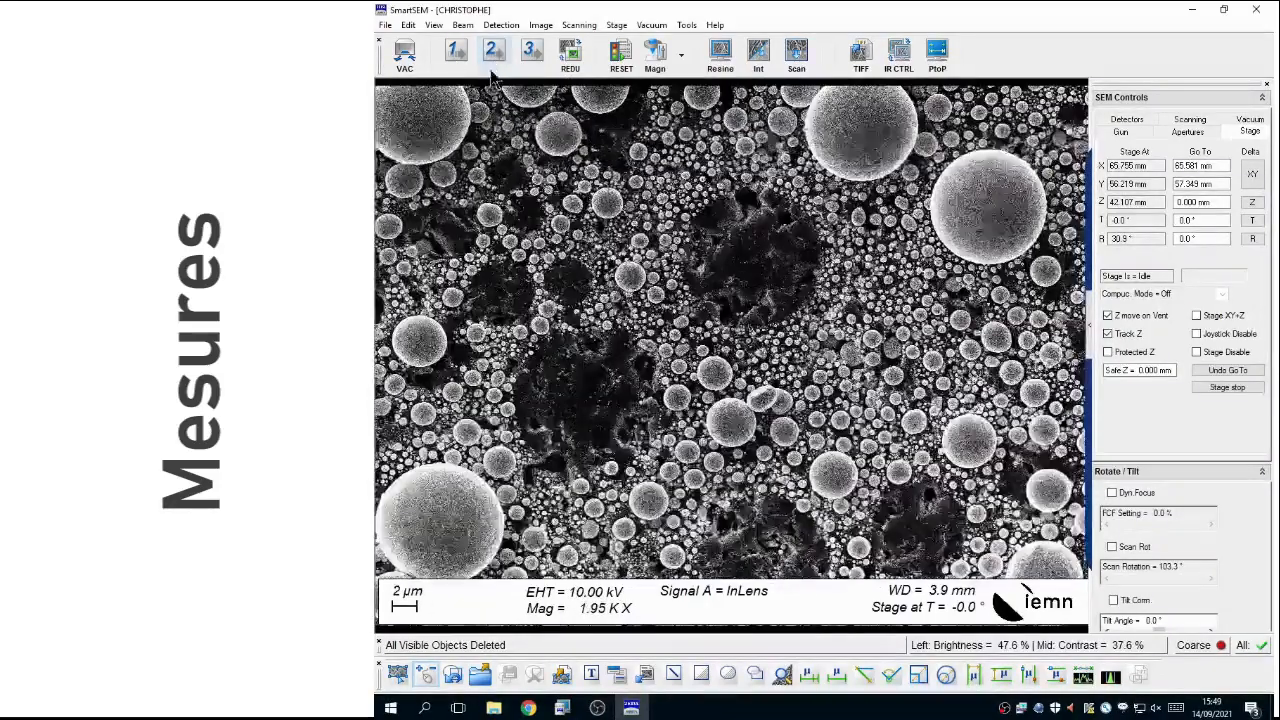
Step: Centre the stage on an area right of the image centre, inspect it at about 34K, and return to 1.95K magnification
{"action": "key", "text": "ctrl+Tab"}
{"action": "left_click", "coordinate": [950, 340]}
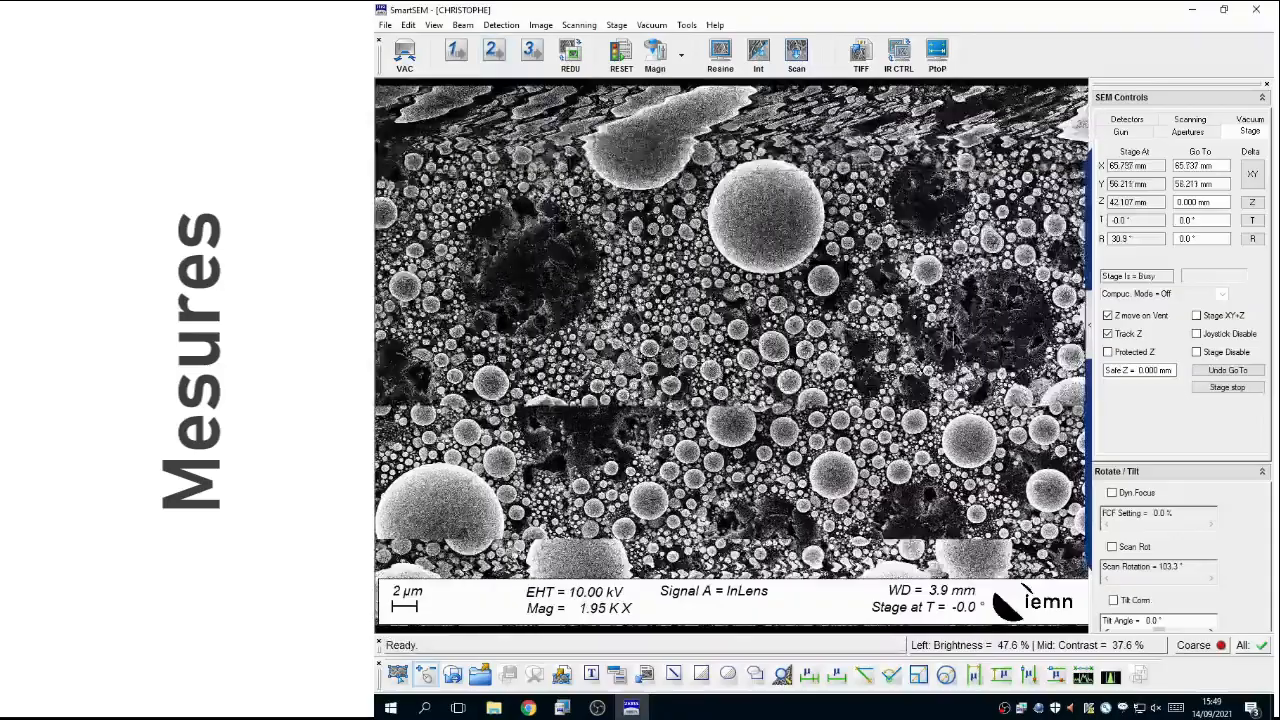
{"action": "scroll", "coordinate": [948, 331], "scroll_direction": "up", "scroll_amount": 10}
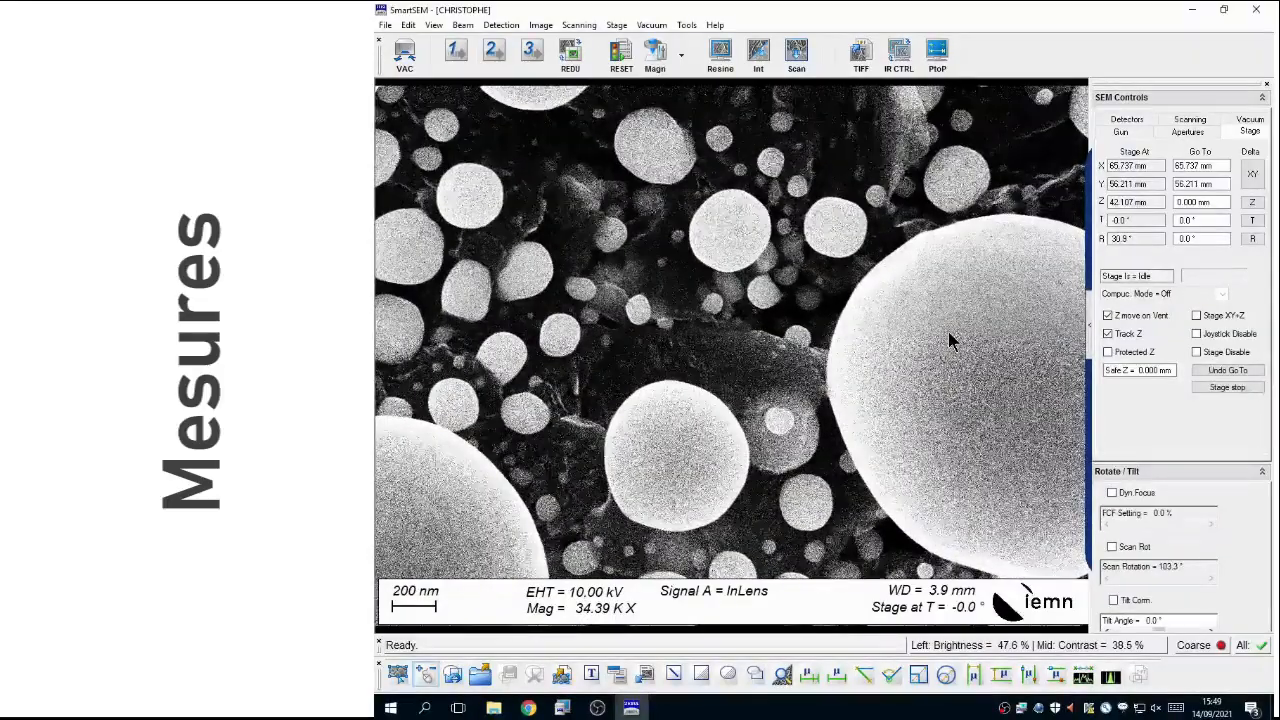
{"action": "scroll", "coordinate": [948, 331], "scroll_direction": "down", "scroll_amount": 1}
{"action": "scroll", "coordinate": [948, 332], "scroll_direction": "down", "scroll_amount": 10}
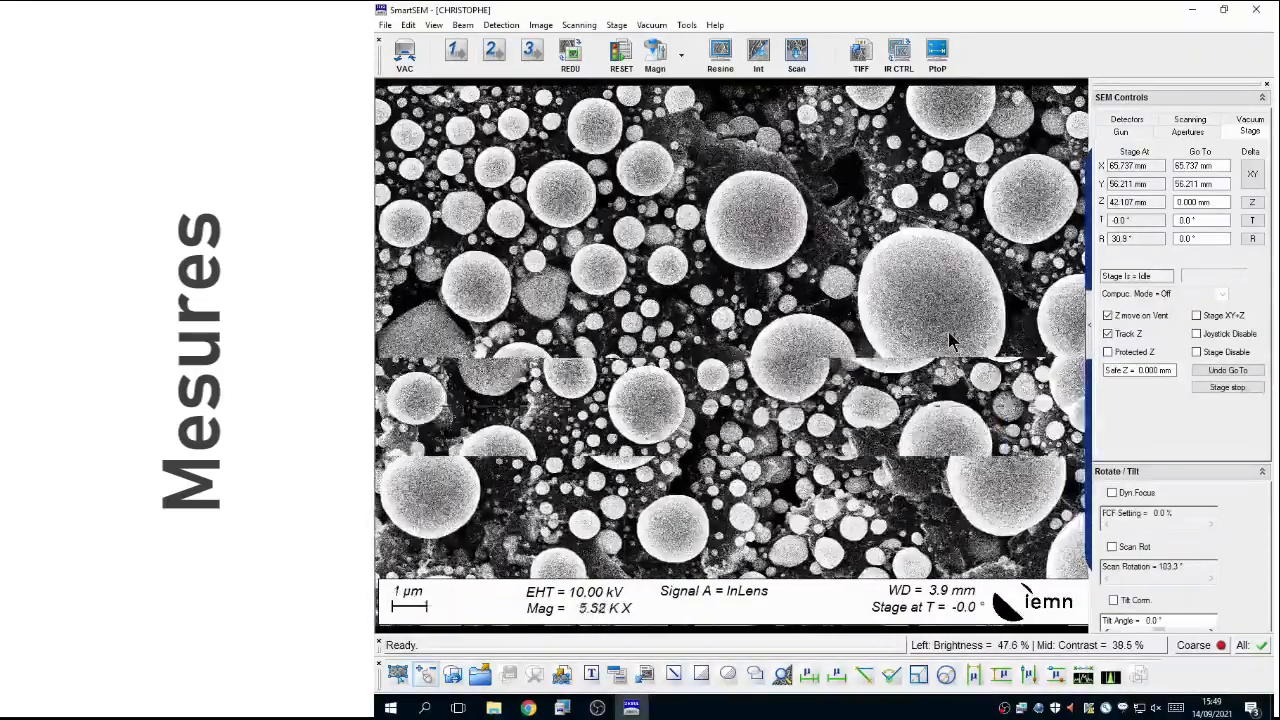
{"action": "scroll", "coordinate": [950, 340], "scroll_direction": "down", "scroll_amount": 3}
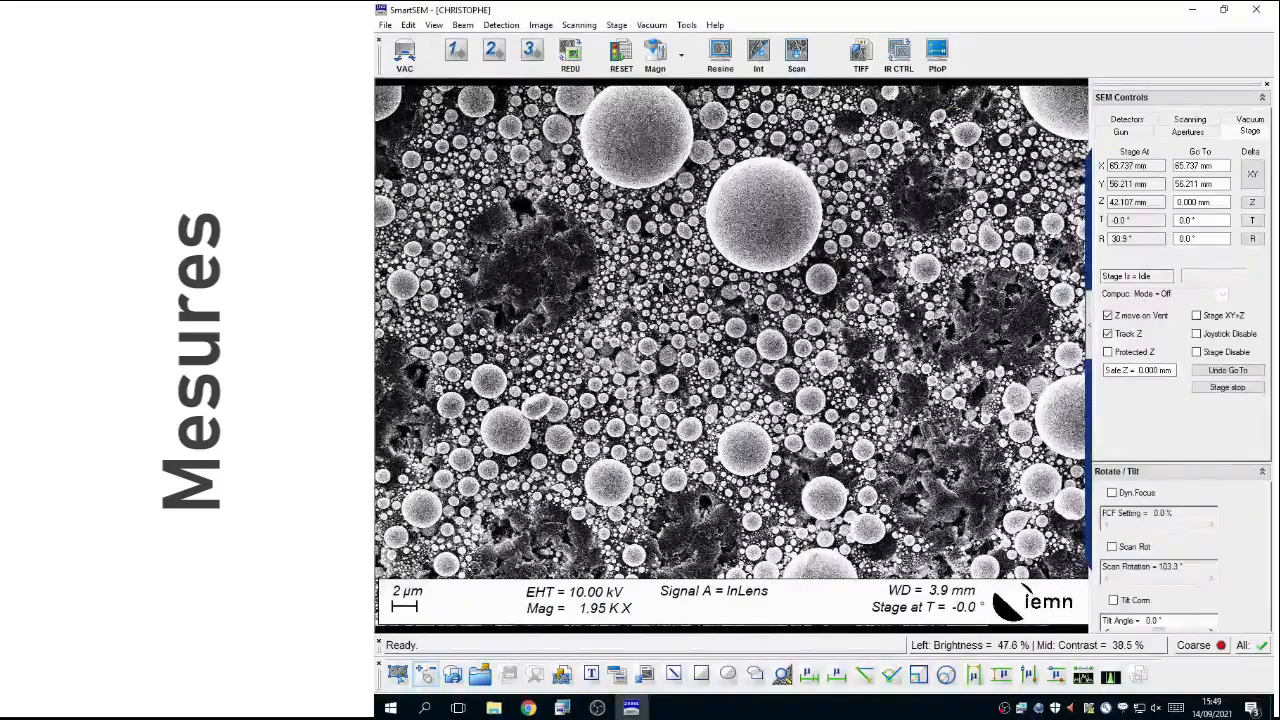
Step: Vent the specimen chamber with the VAC macro for sample removal, and pump it back down to vacuum
{"action": "left_click", "coordinate": [406, 54]}
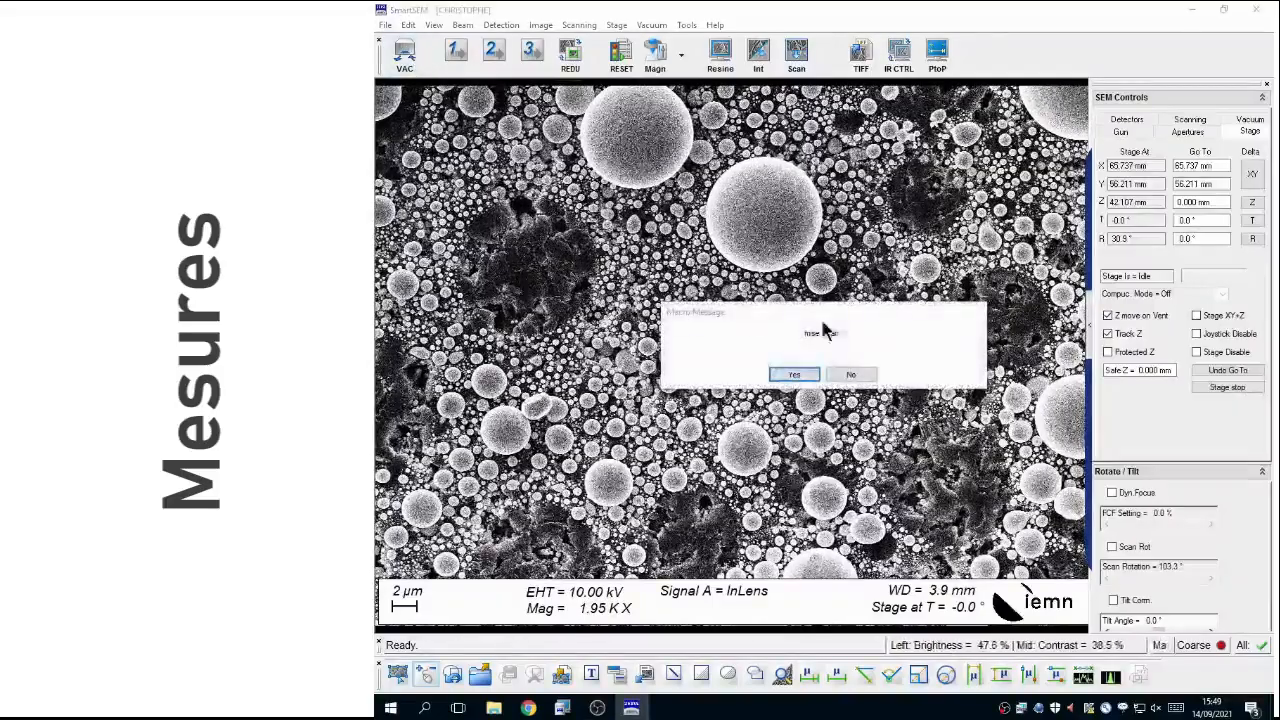
{"action": "left_click", "coordinate": [796, 376]}
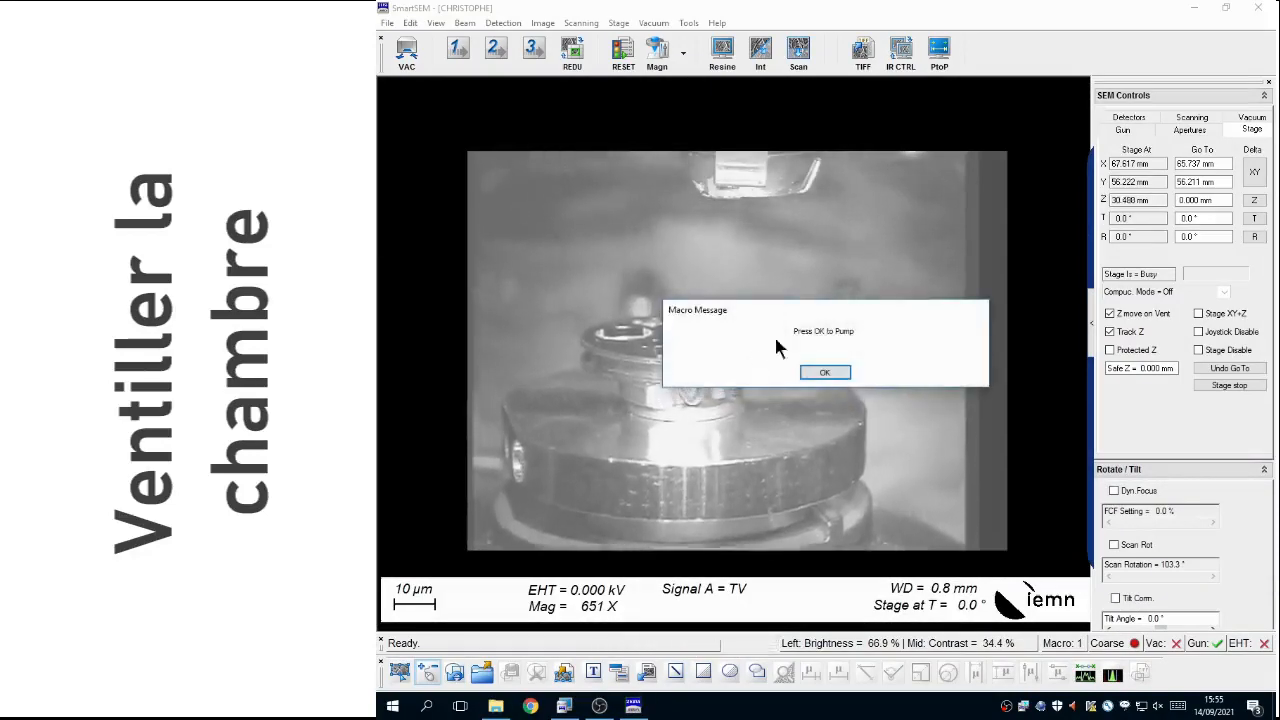
{"action": "left_click_drag", "start_coordinate": [823, 316], "coordinate": [826, 192]}
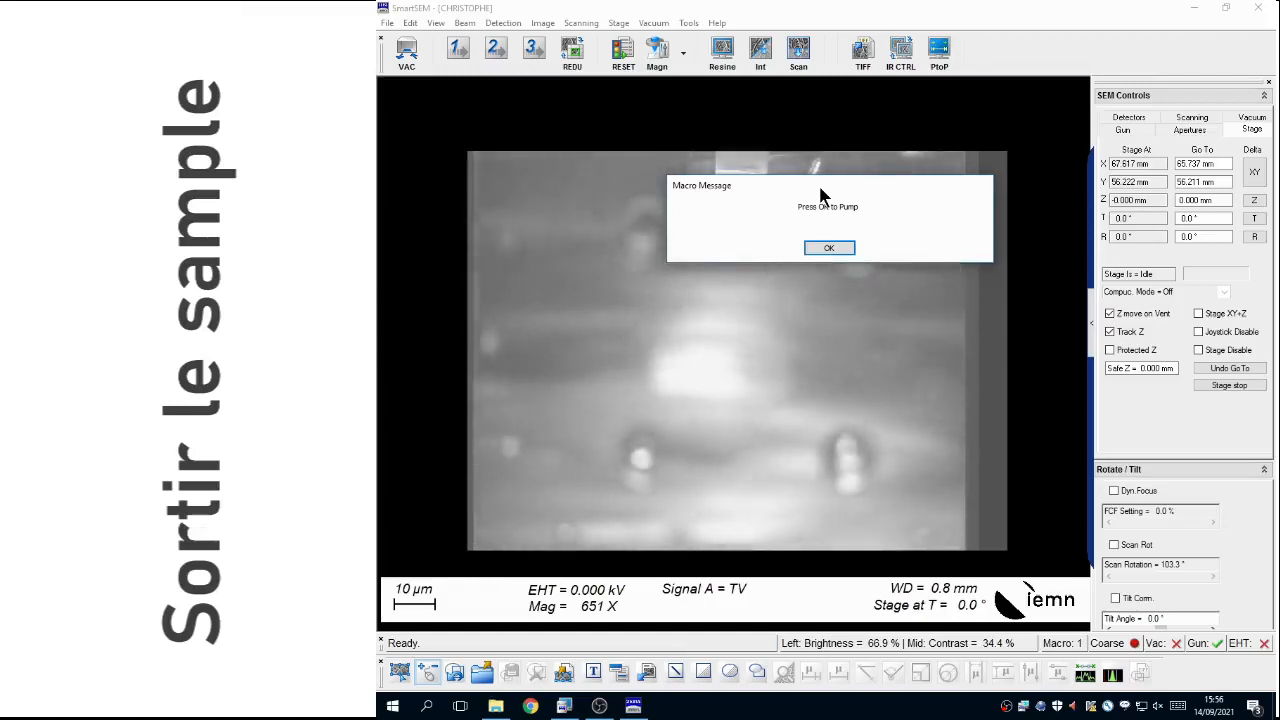
{"action": "left_click", "coordinate": [845, 252]}
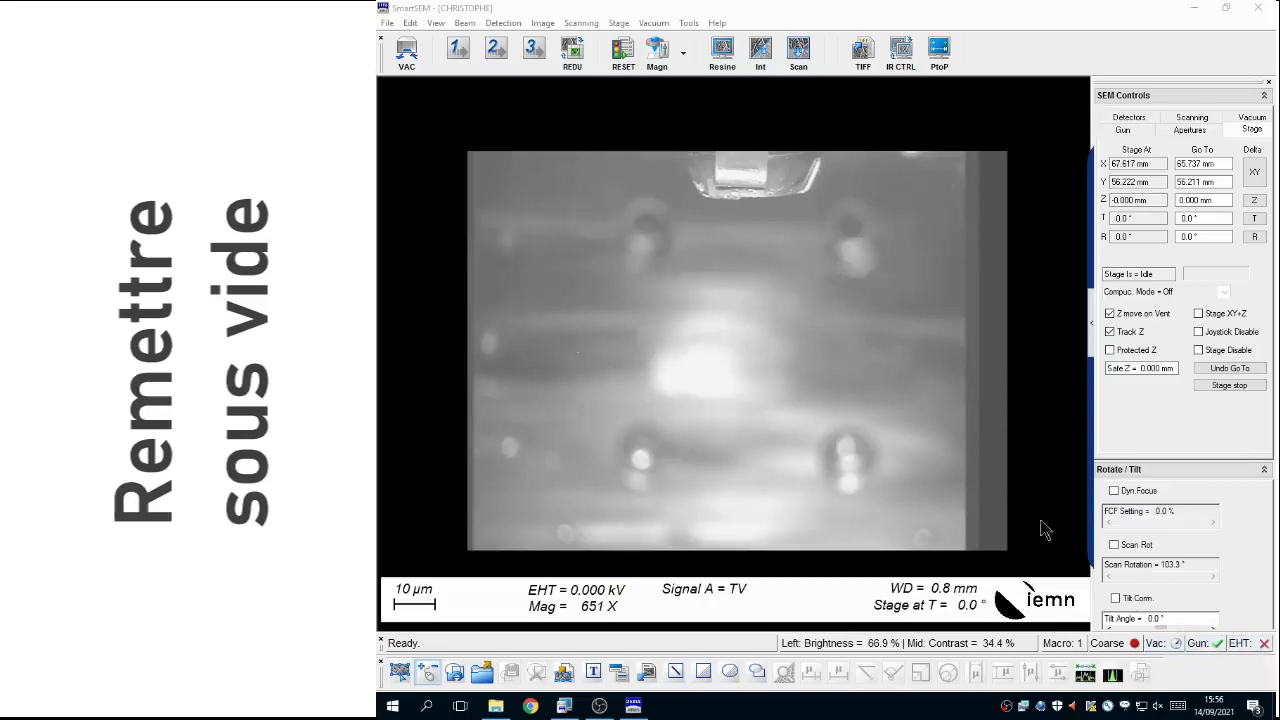
Step: Exit SmartSEM and confirm closing the software
{"action": "left_click", "coordinate": [386, 23]}
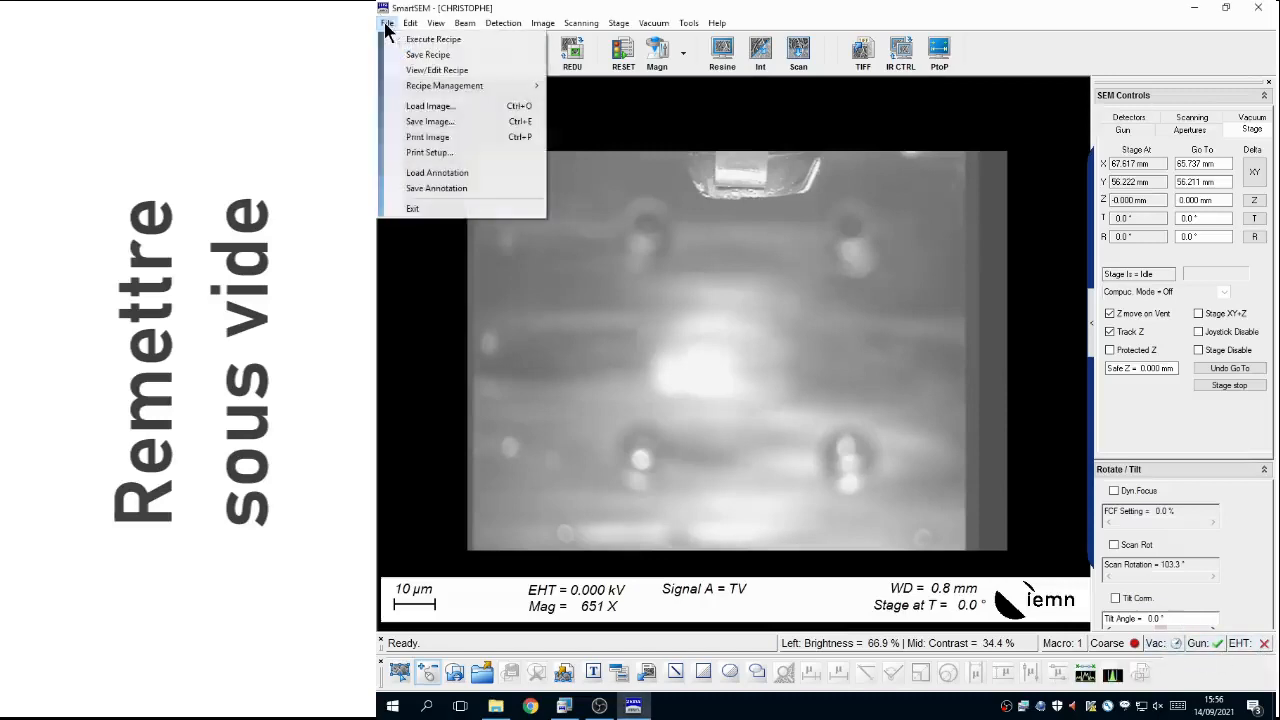
{"action": "left_click", "coordinate": [439, 210]}
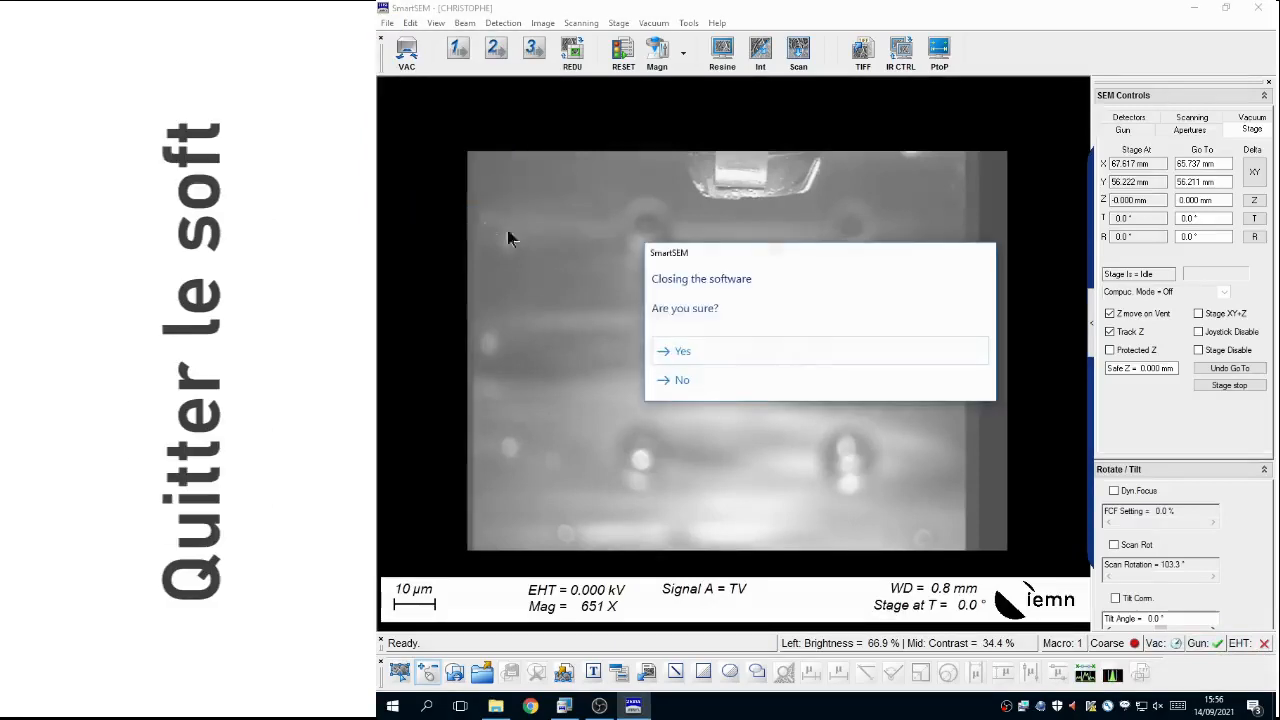
{"action": "left_click", "coordinate": [683, 354]}
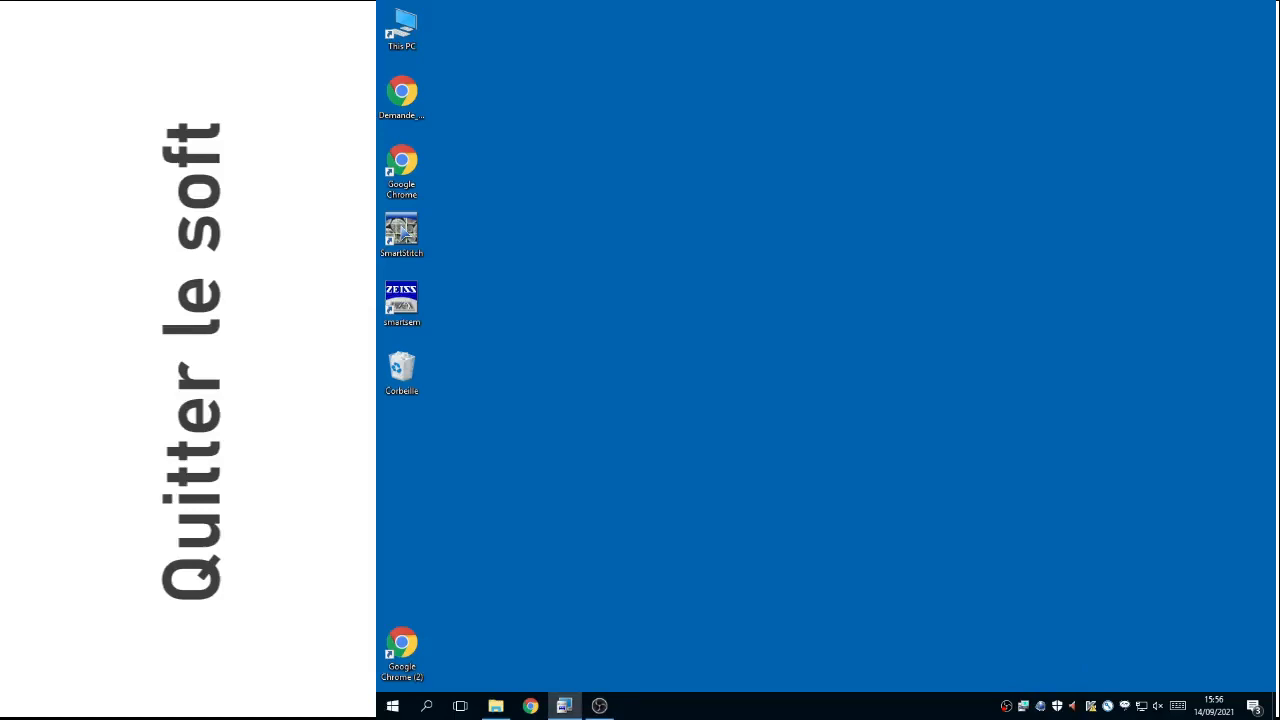
Step: Switch to EM Server, review the log entries for the stage warning, server revocation and user logoff, and minimize its window
{"action": "left_click", "coordinate": [564, 706]}
{"action": "left_click_drag", "start_coordinate": [945, 221], "coordinate": [833, 195]}
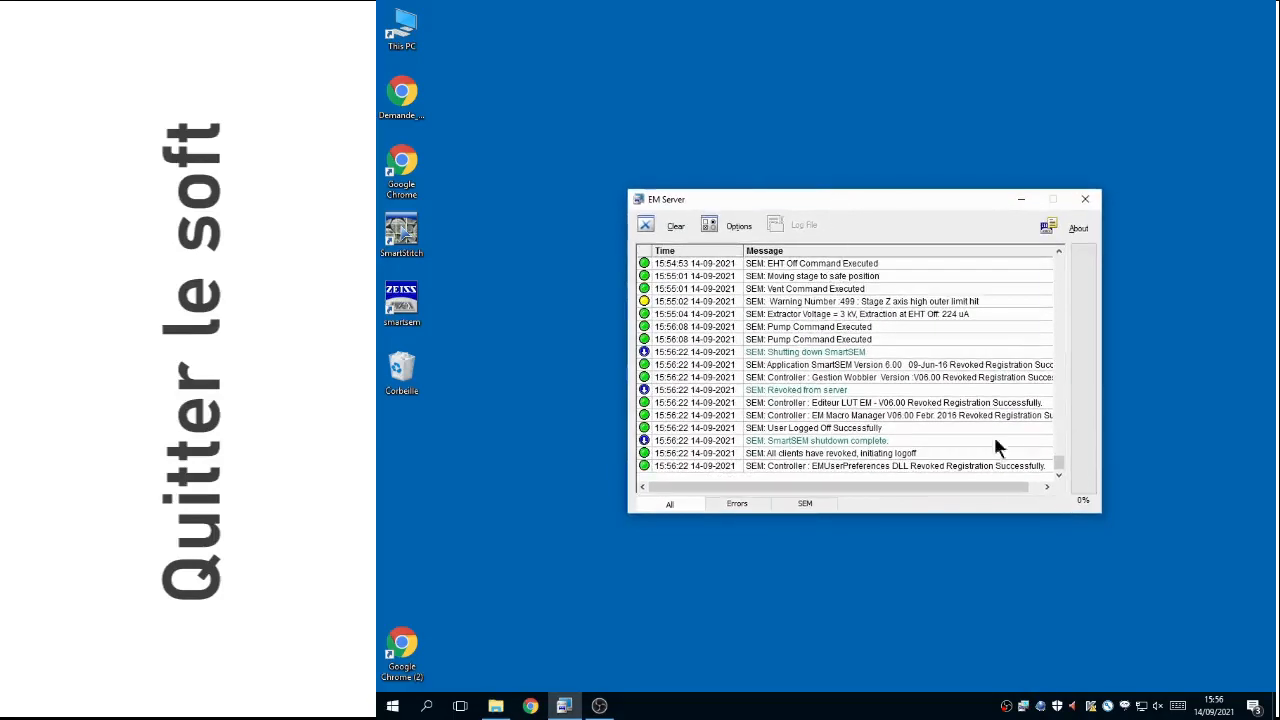
{"action": "left_click", "coordinate": [798, 305]}
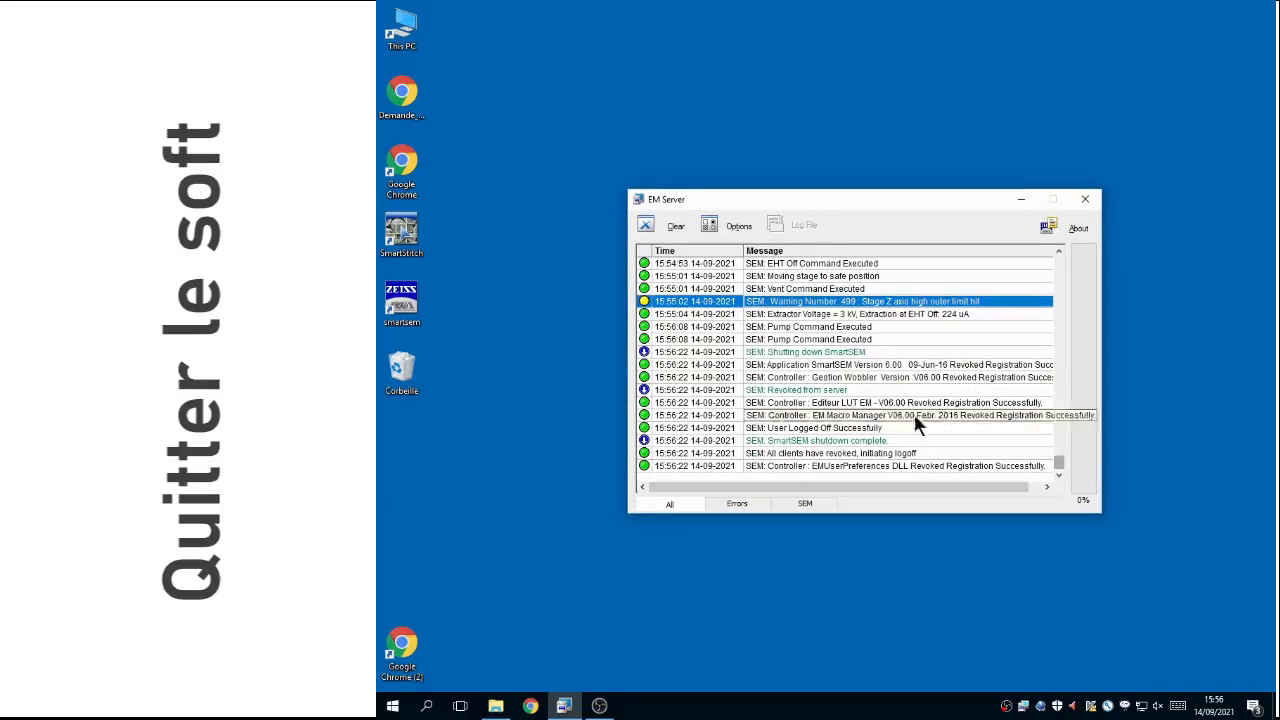
{"action": "left_click", "coordinate": [815, 392]}
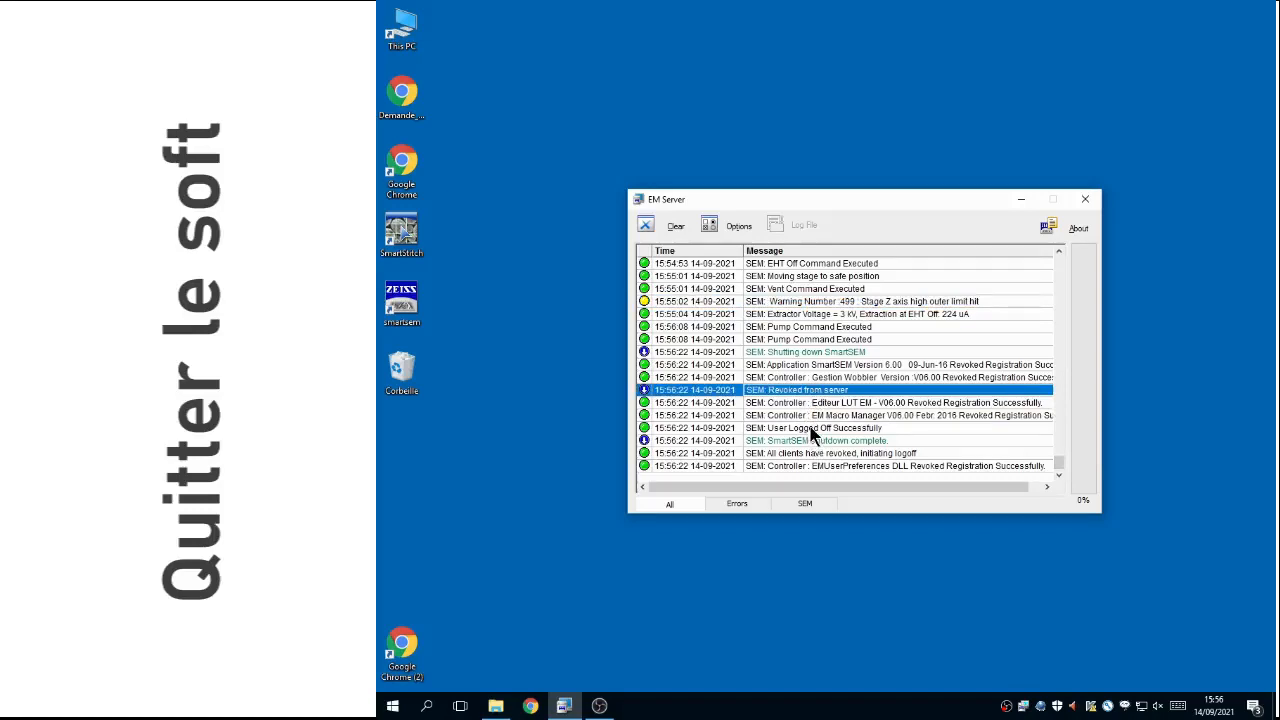
{"action": "left_click", "coordinate": [814, 430]}
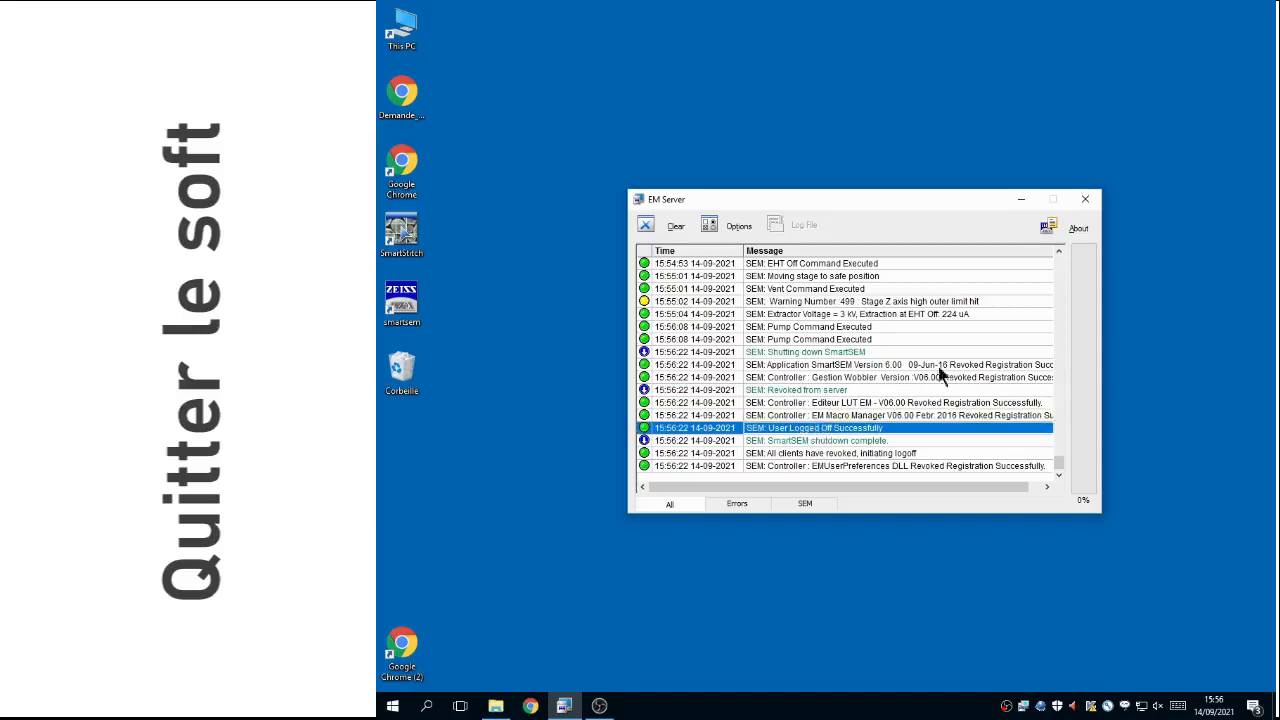
{"action": "left_click", "coordinate": [1022, 201]}
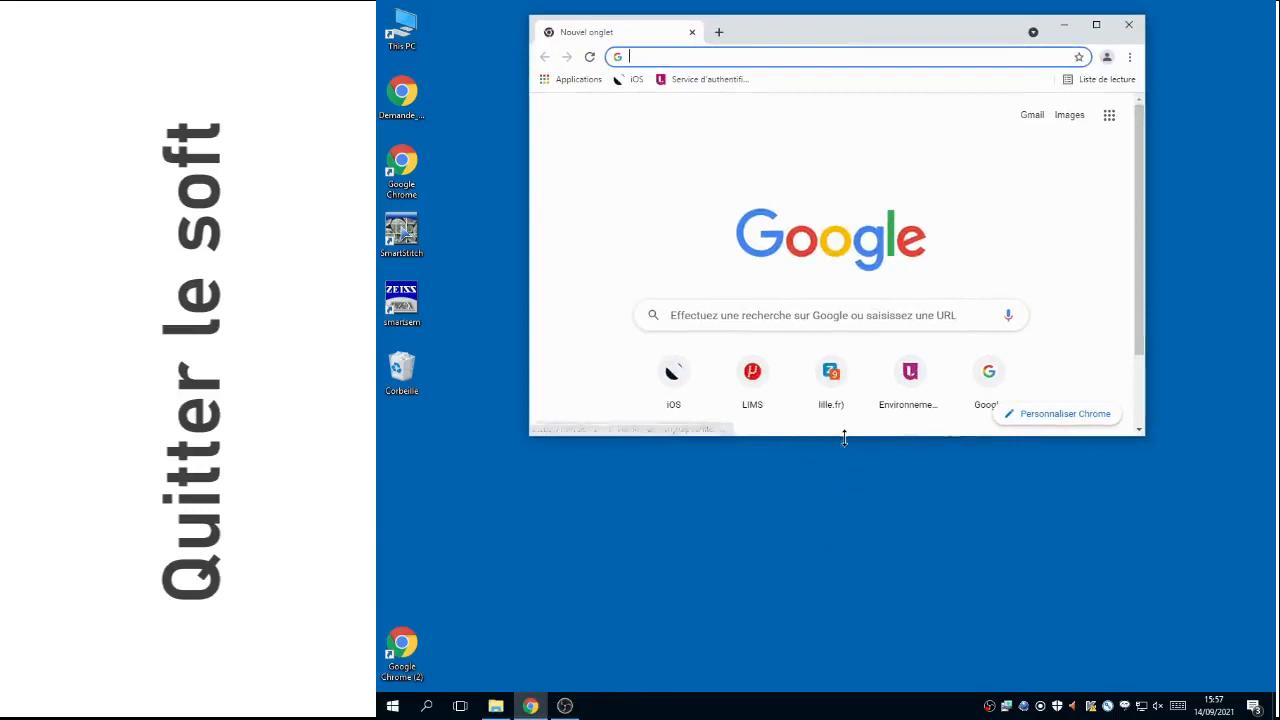
Step: In Google Chrome, enlarge the window, view the iOS online storage login page used for photo transfer, and close the browser
{"action": "left_click_drag", "start_coordinate": [844, 436], "coordinate": [843, 544]}
{"action": "left_click", "coordinate": [686, 383]}
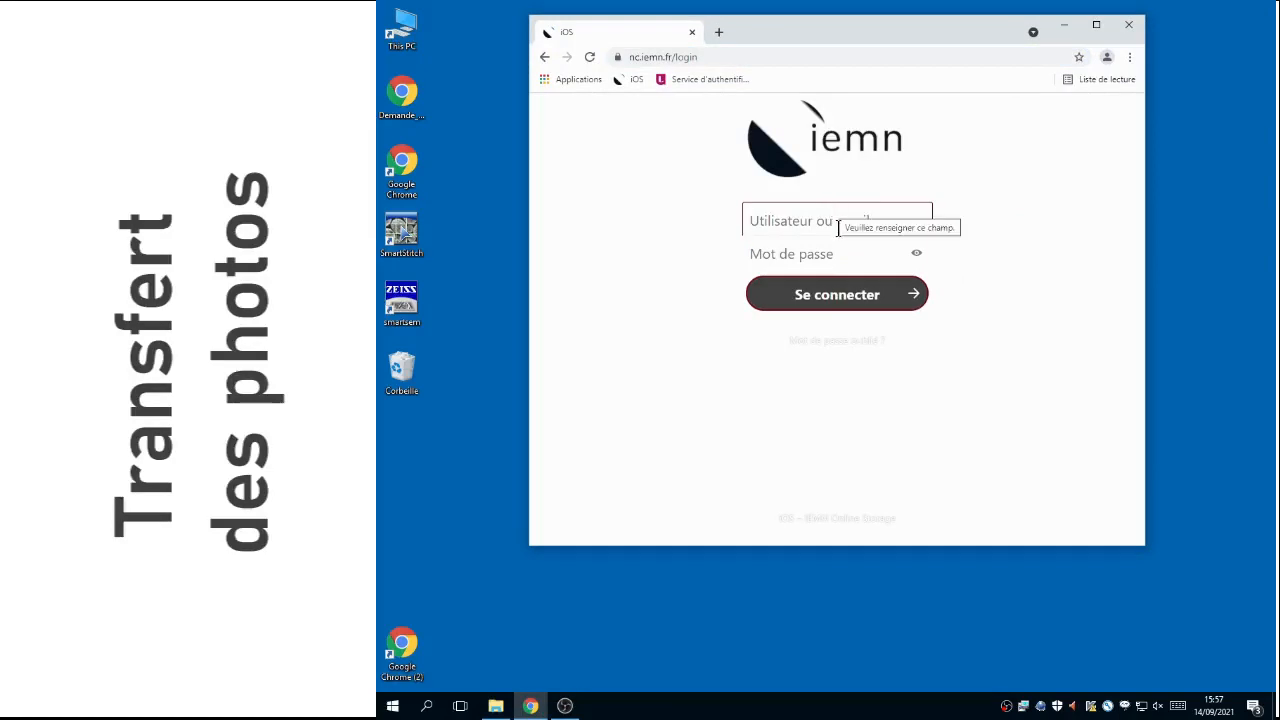
{"action": "left_click", "coordinate": [1130, 28]}
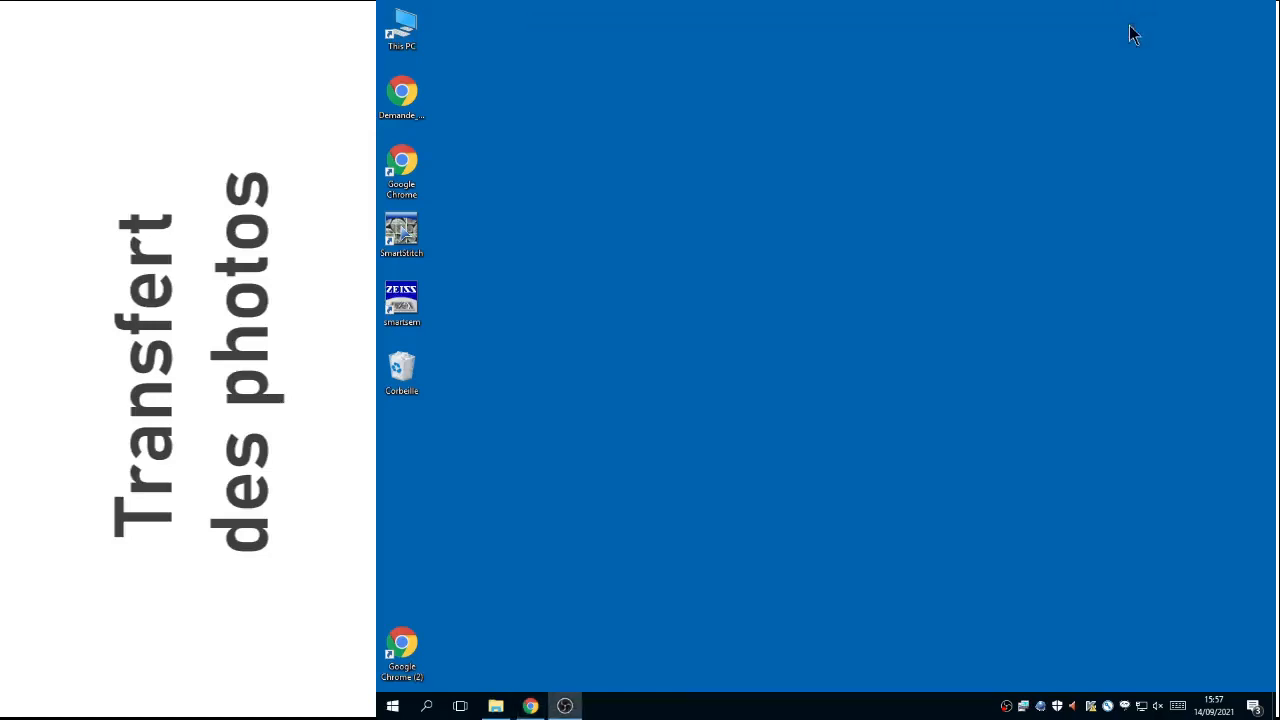